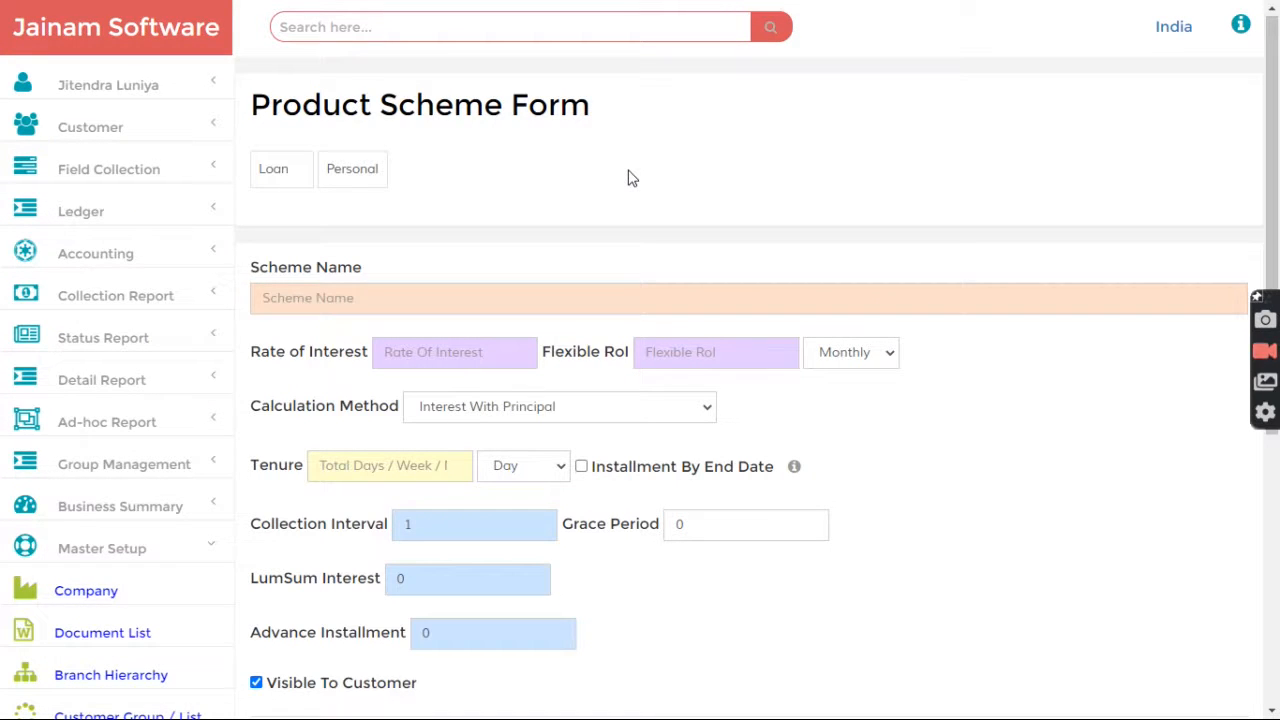
# - Load the existing Fixed Installment scheme from the open scheme list into the form and review its settings
pyautogui.scroll(-3, 630, 176)
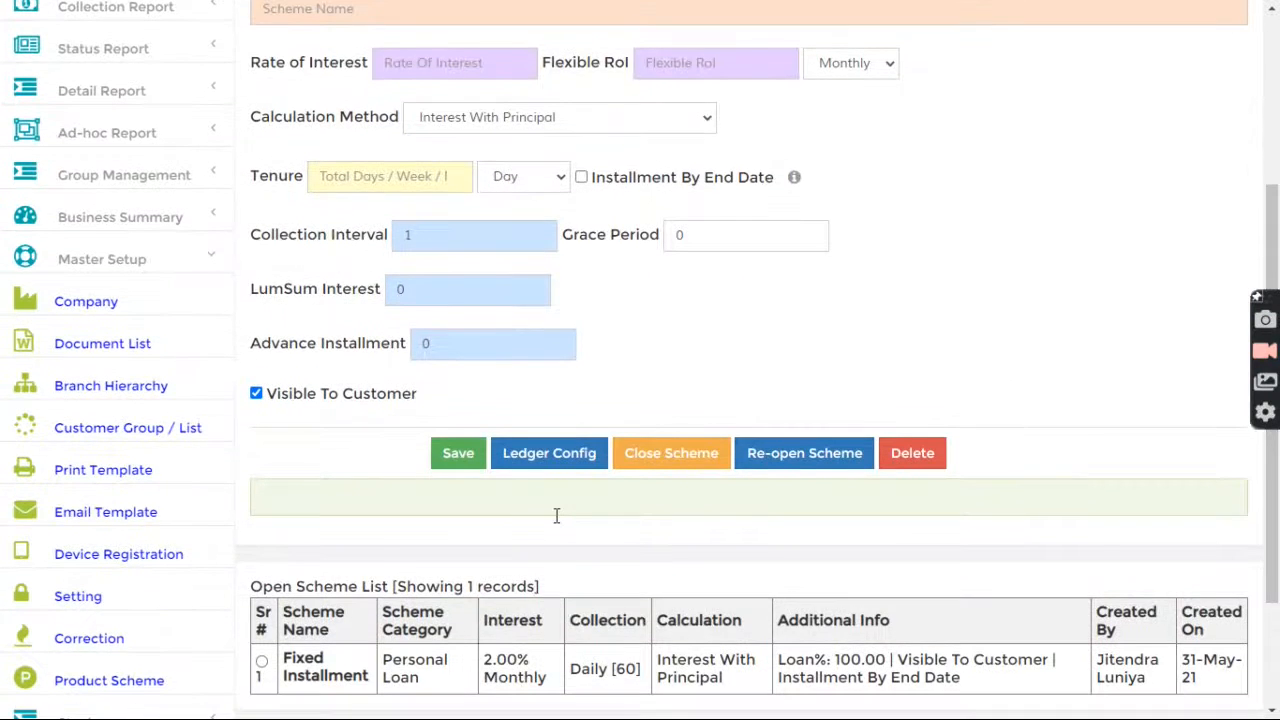
pyautogui.scroll(-2, 554, 514)
pyautogui.click(262, 494)
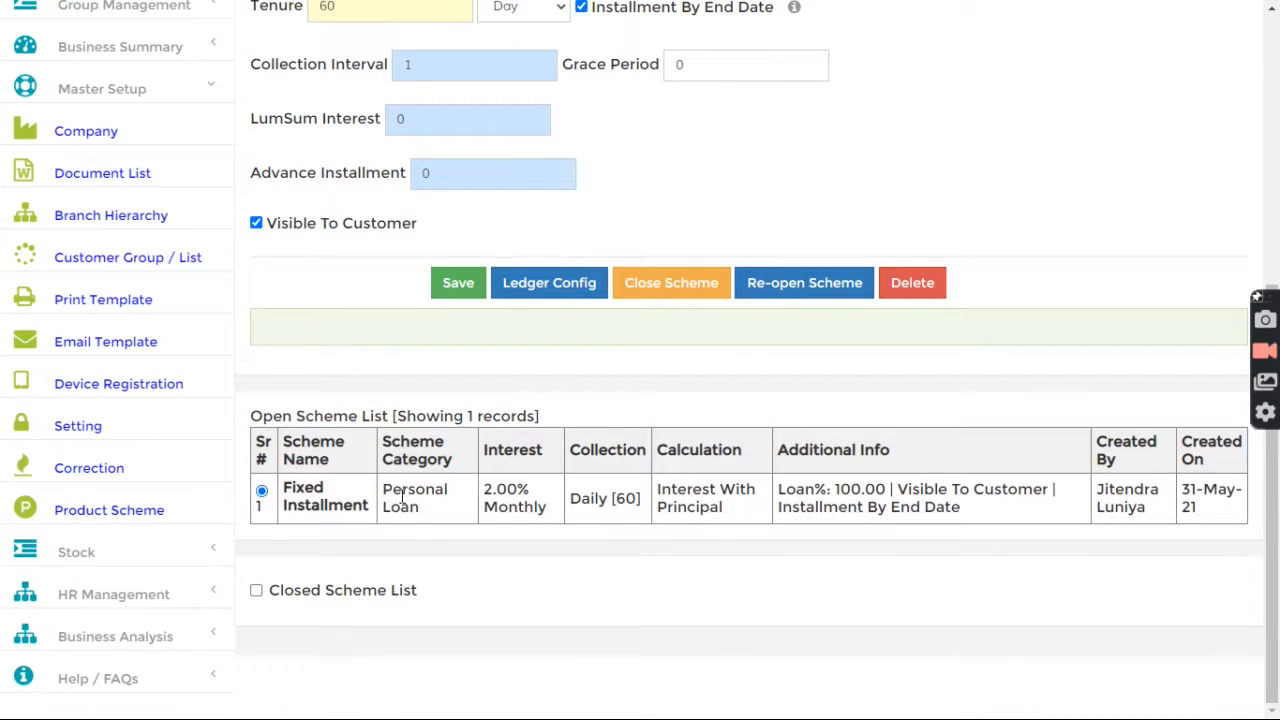
pyautogui.scroll(4, 495, 432)
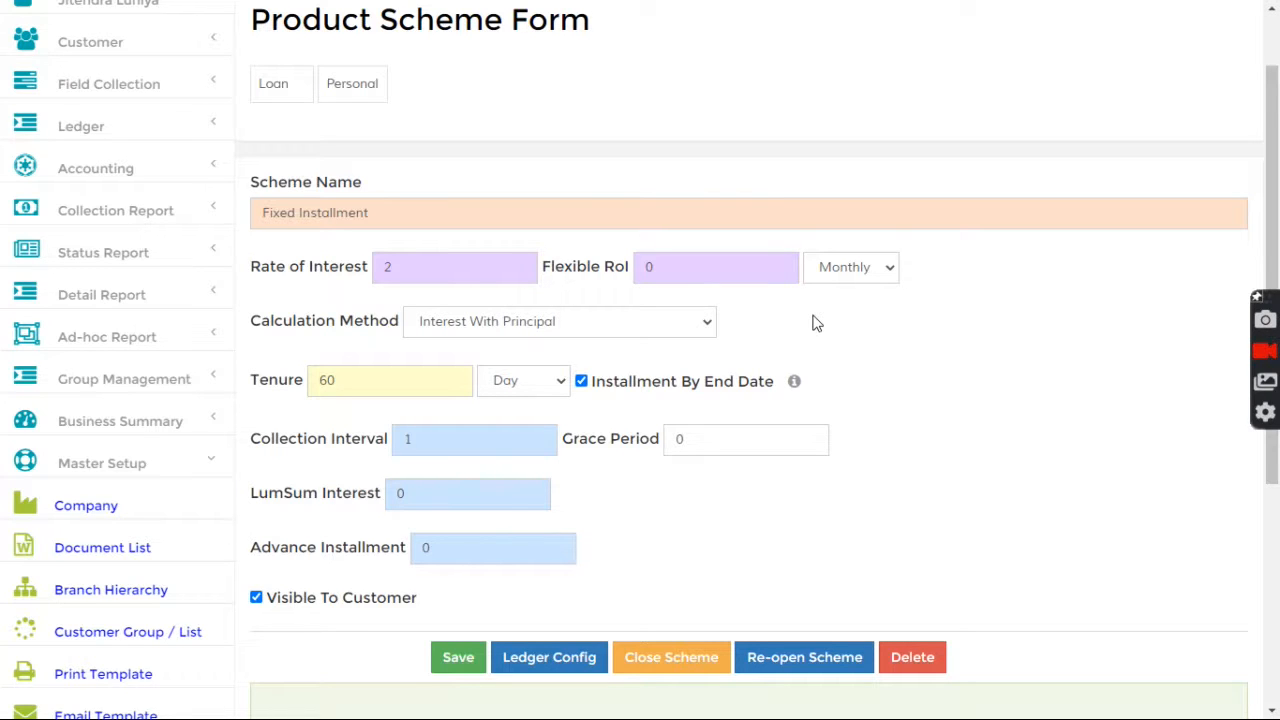
pyautogui.scroll(-4, 826, 340)
pyautogui.scroll(4, 454, 420)
# - Set the scheme's rate of interest to 0 and name it "Fixed Installment - Zero RoI"
pyautogui.moveTo(391, 262); pyautogui.dragTo(368, 268)
pyautogui.write('0')
pyautogui.click(440, 214)
pyautogui.write('- Zero Ro')
# - Set the scheme's tenure to 3 months and save the scheme
pyautogui.moveTo(348, 380); pyautogui.dragTo(303, 386)
pyautogui.write('2')
pyautogui.click(502, 381)
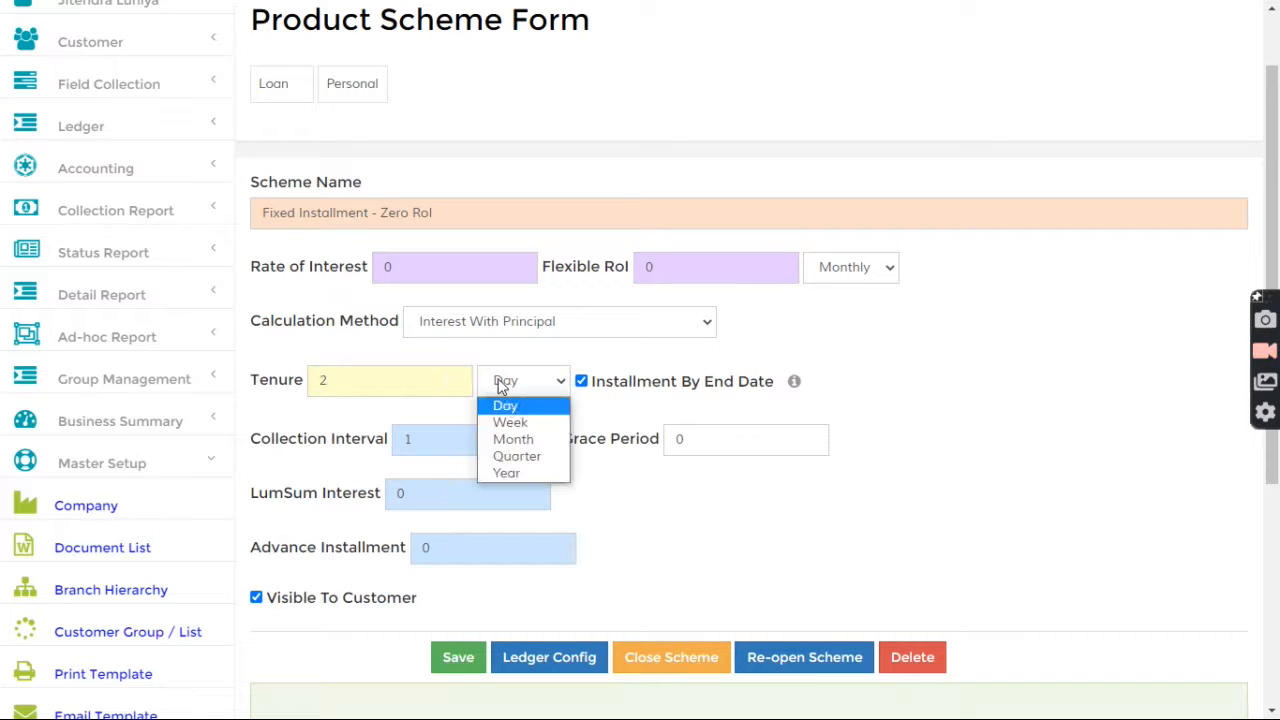
pyautogui.click(509, 434)
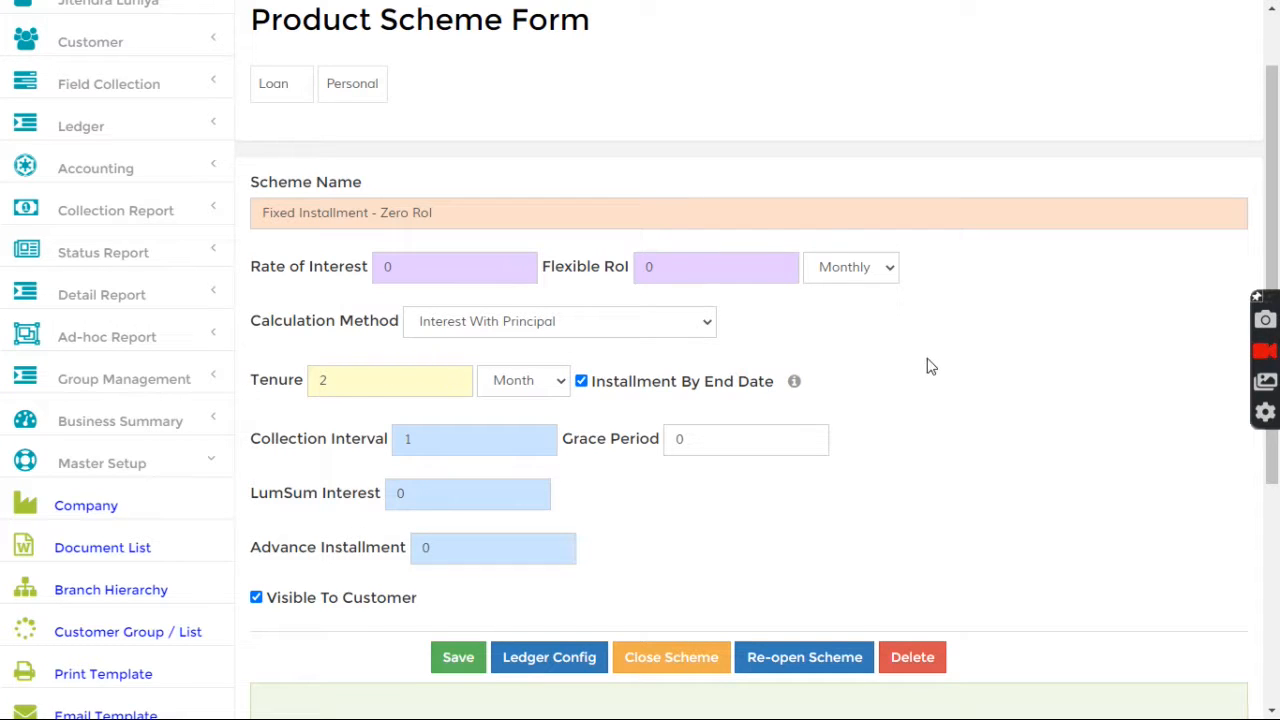
pyautogui.moveTo(389, 386); pyautogui.dragTo(250, 372)
pyautogui.write('3')
pyautogui.scroll(-4, 583, 523)
pyautogui.click(455, 285)
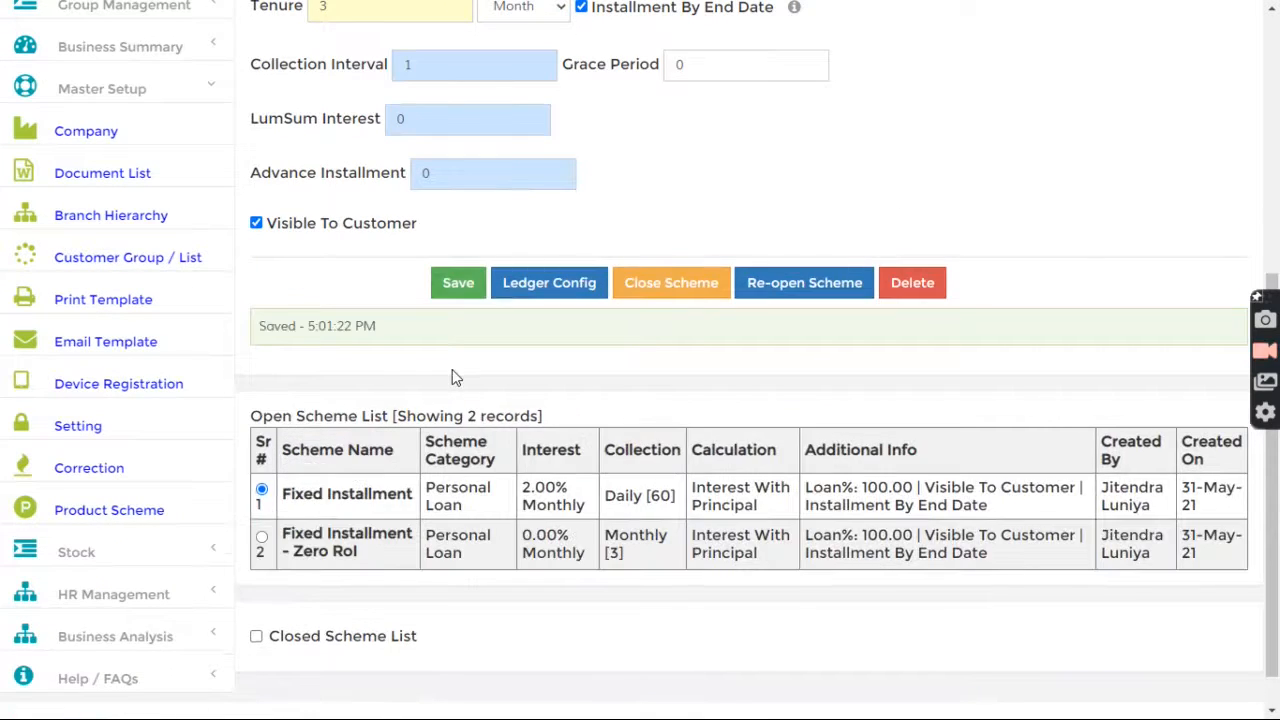
# - Find the customer by folder number and start a new loan entry for them
pyautogui.scroll(5, 452, 377)
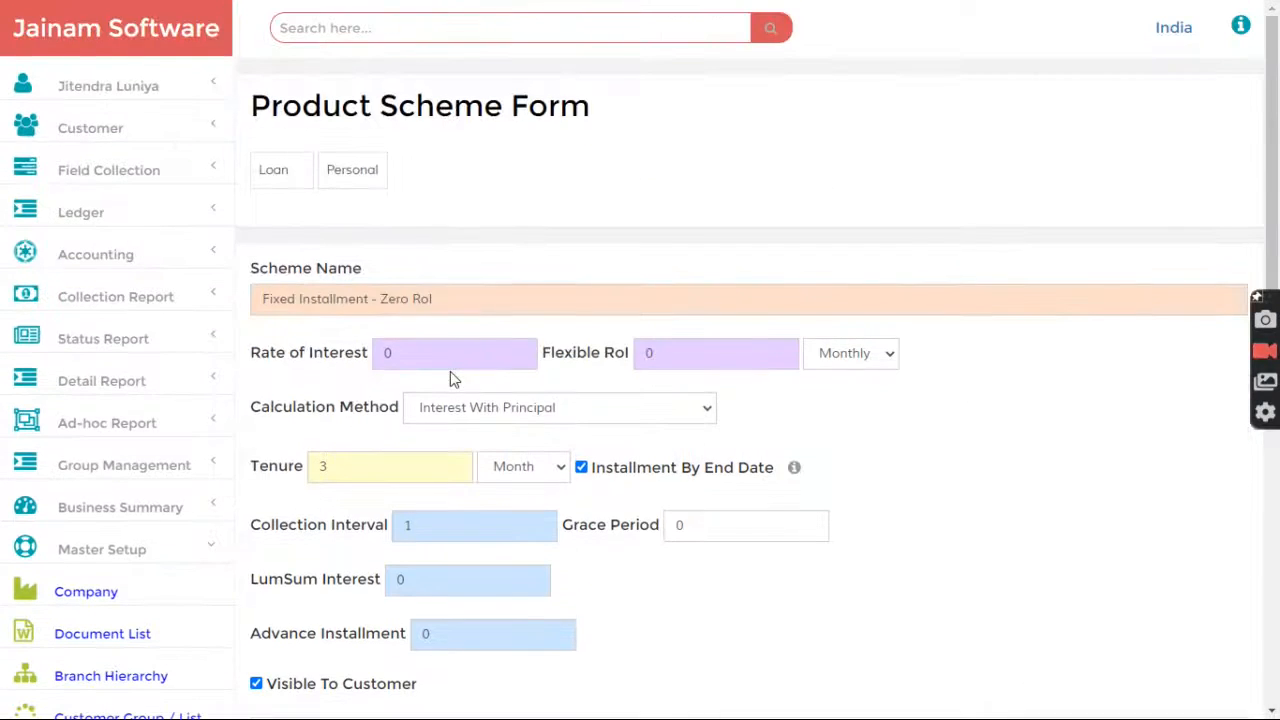
pyautogui.click(463, 37)
pyautogui.write('f-1')
pyautogui.press('Return')
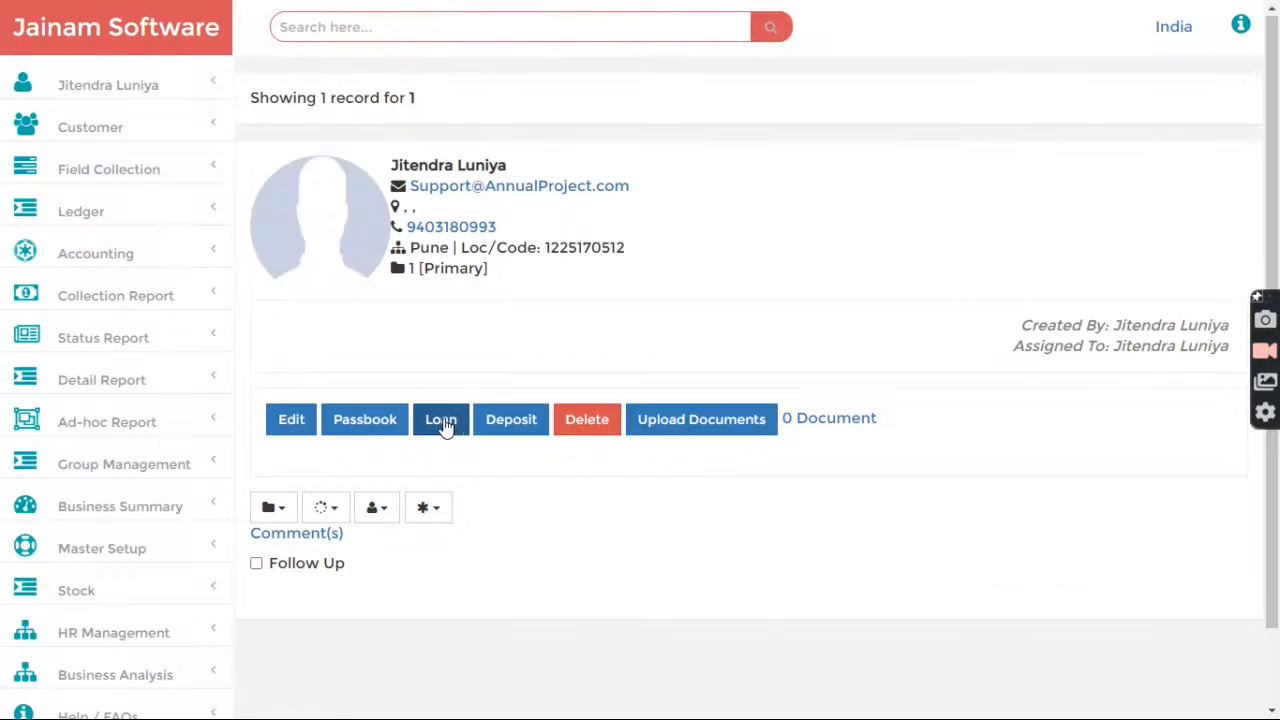
pyautogui.click(444, 425)
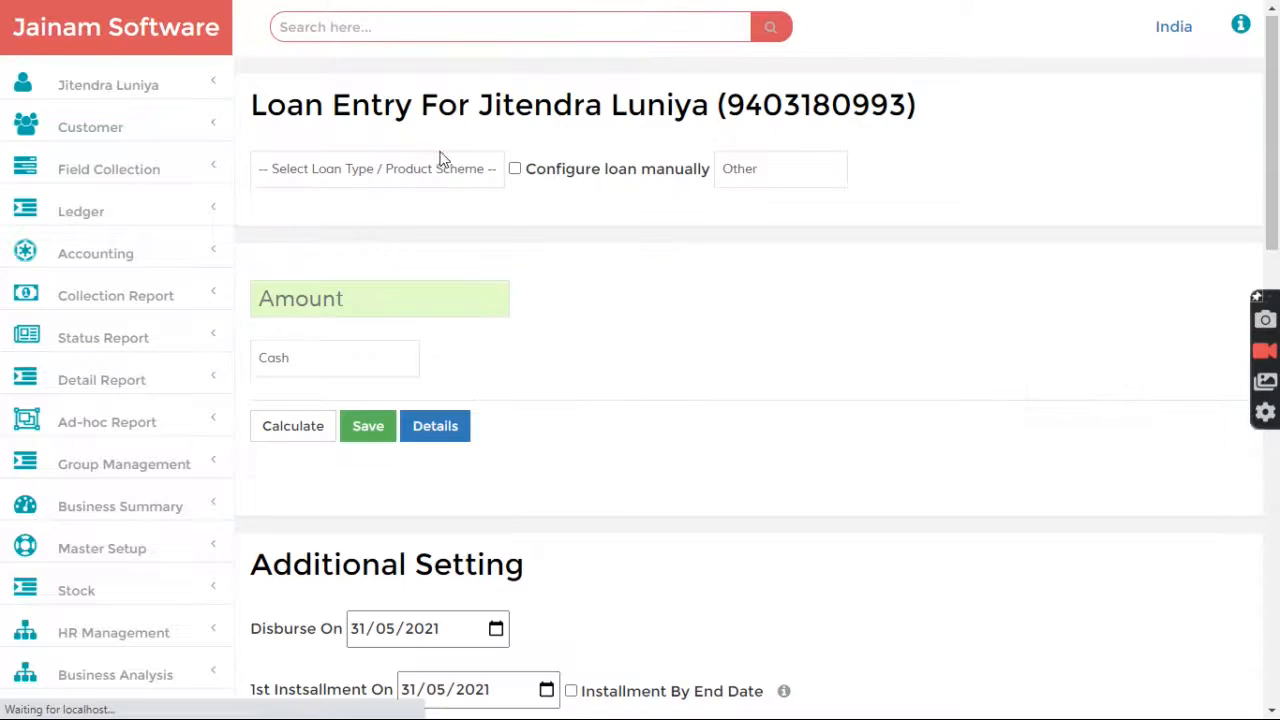
# - Select the Fixed Installment scheme, enable manual loan configuration and enter a loan amount of 100000
pyautogui.click(424, 168)
pyautogui.click(362, 214)
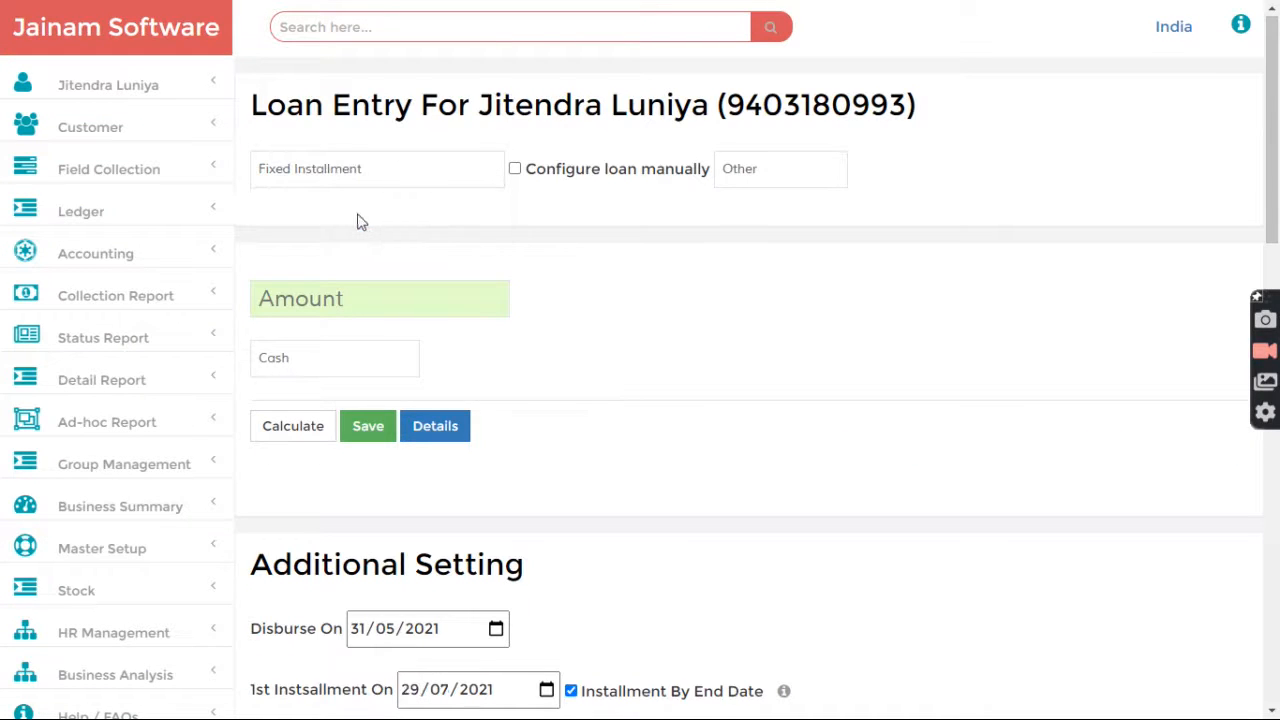
pyautogui.click(514, 169)
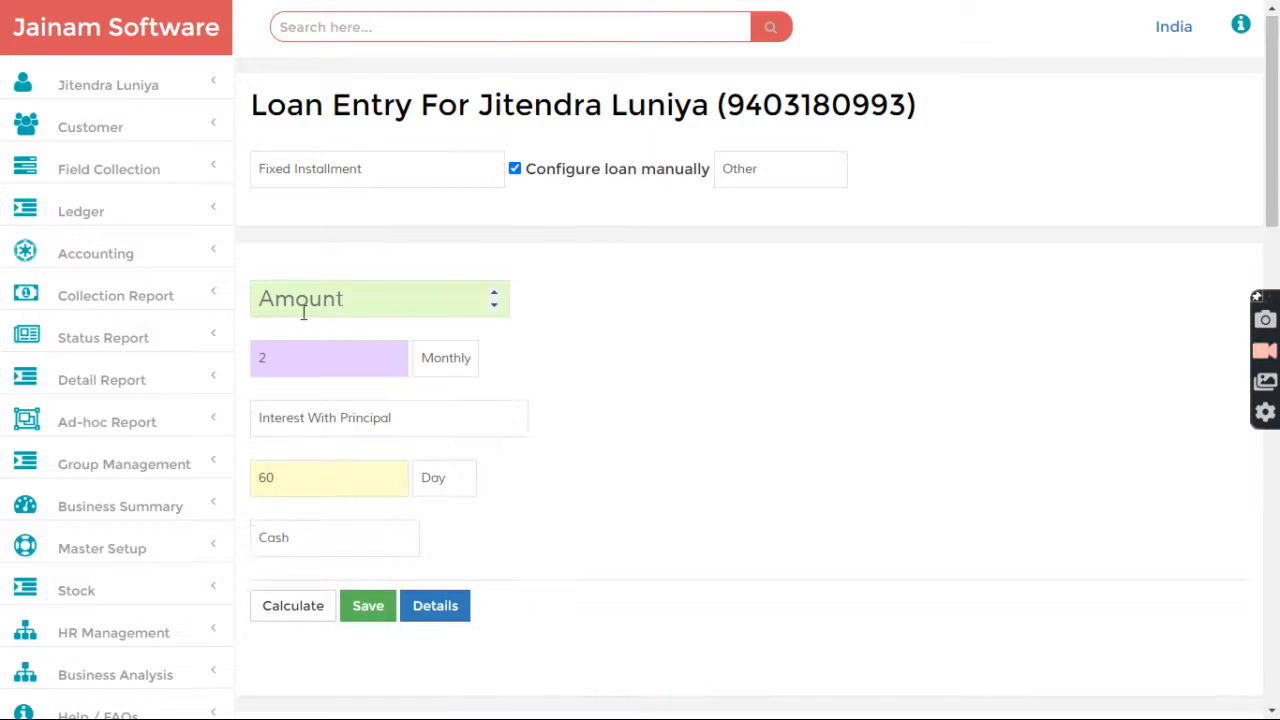
pyautogui.click(338, 297)
pyautogui.write('10000')
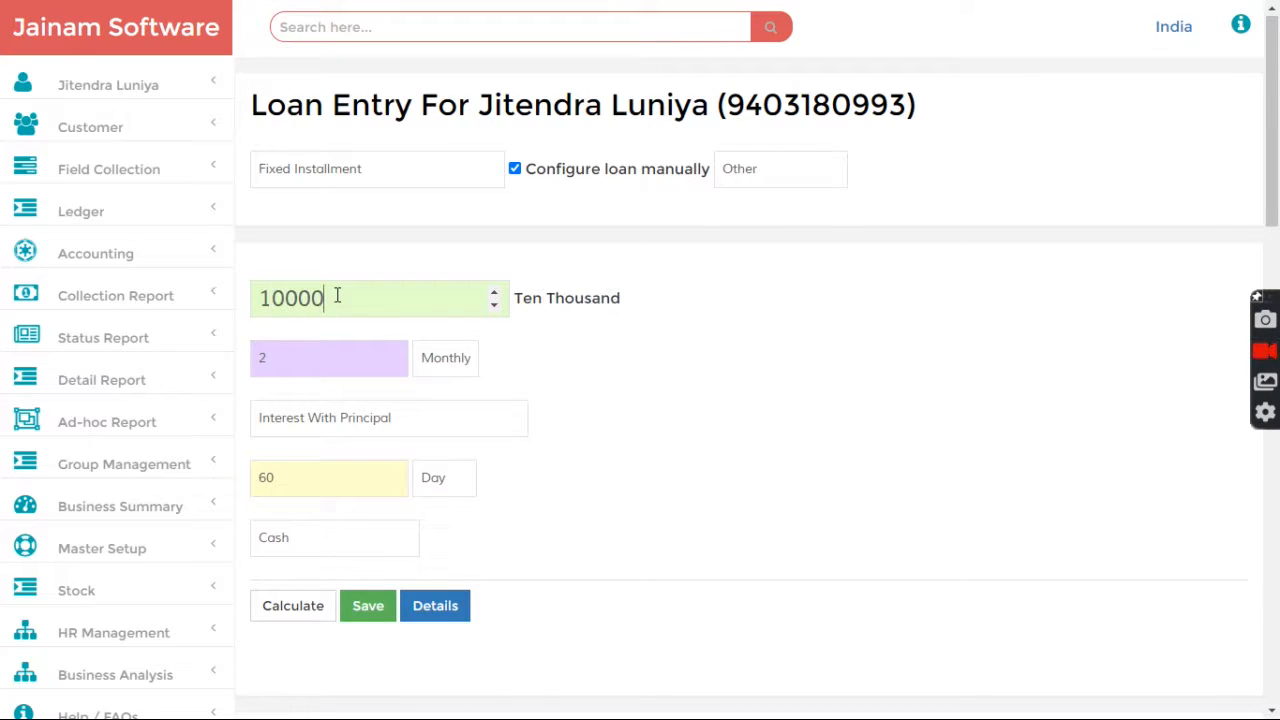
pyautogui.write('0')
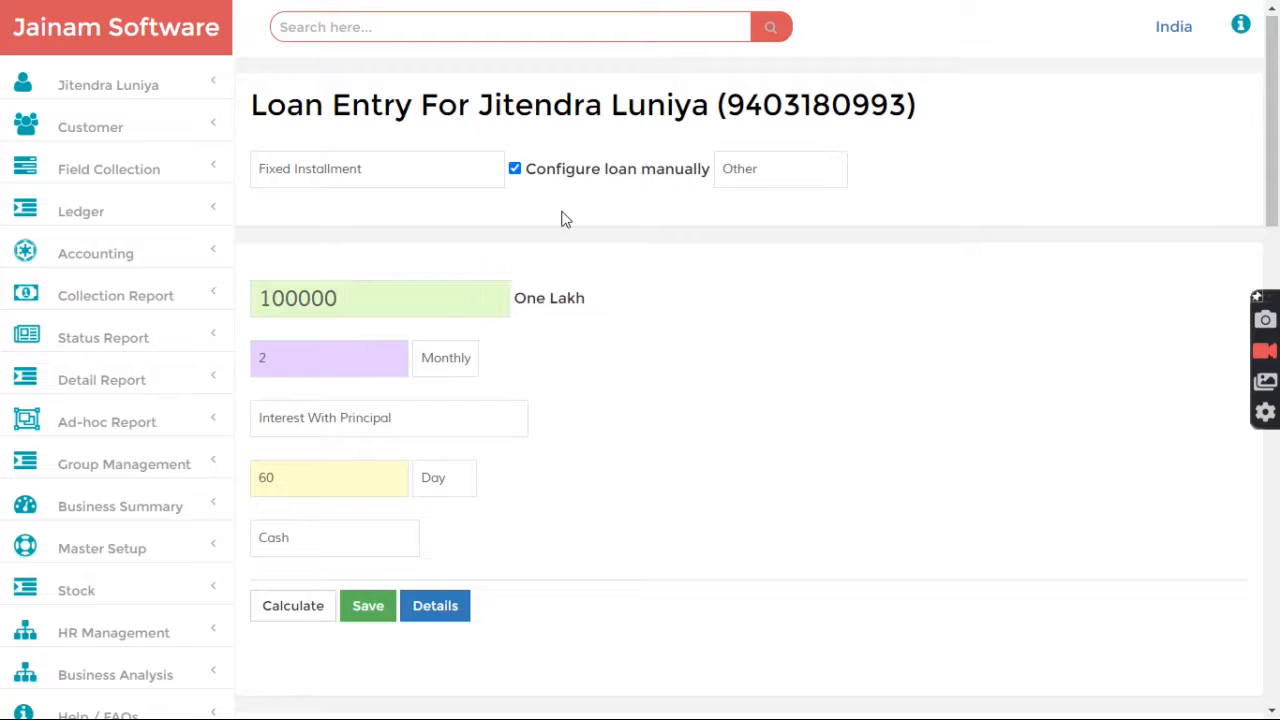
# - Turn off manual configuration for the loan so the scheme's own settings apply
pyautogui.scroll(-2, 490, 300)
pyautogui.scroll(3, 500, 300)
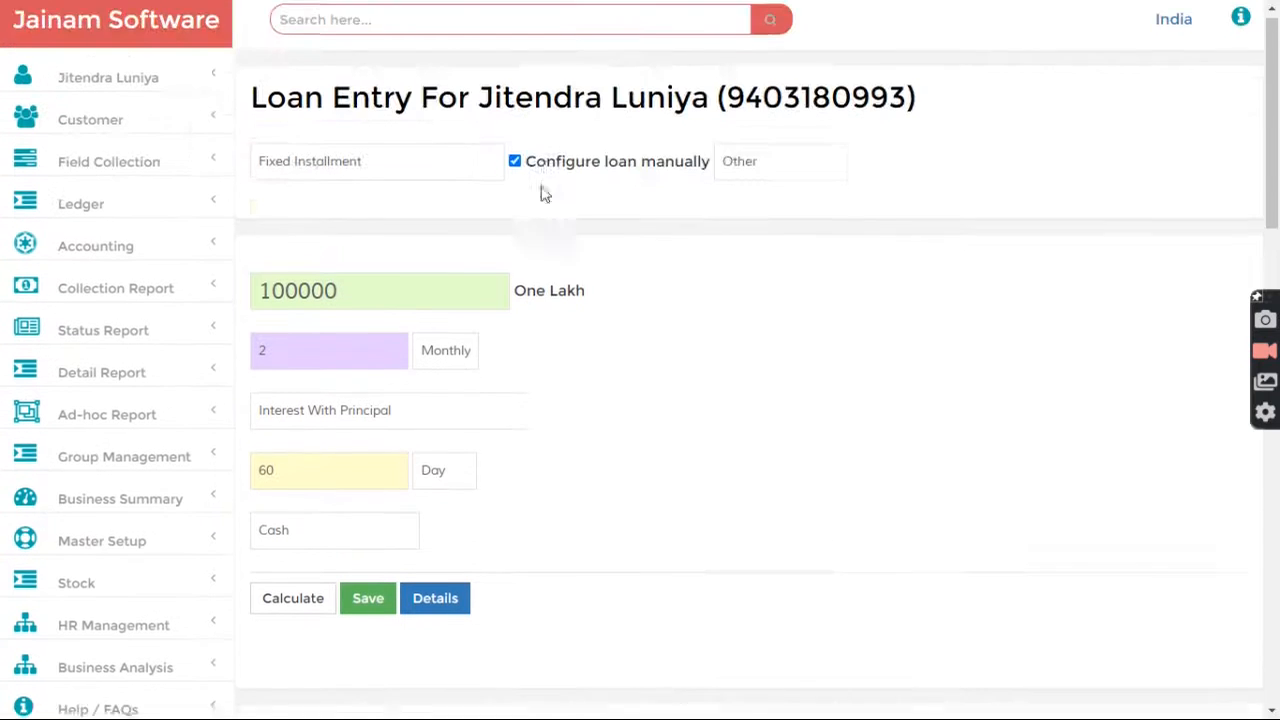
pyautogui.click(515, 171)
# - Calculate the loan's installment and interest, and save the loan entry
pyautogui.scroll(-3, 523, 286)
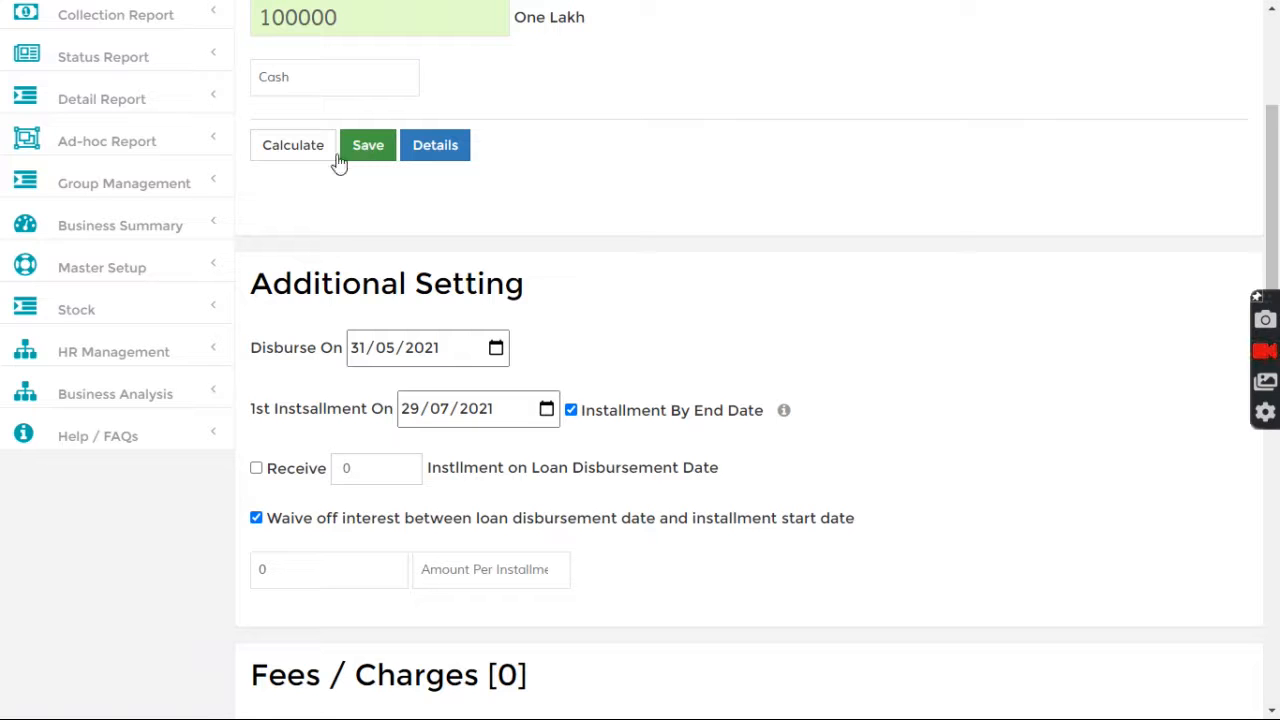
pyautogui.click(298, 145)
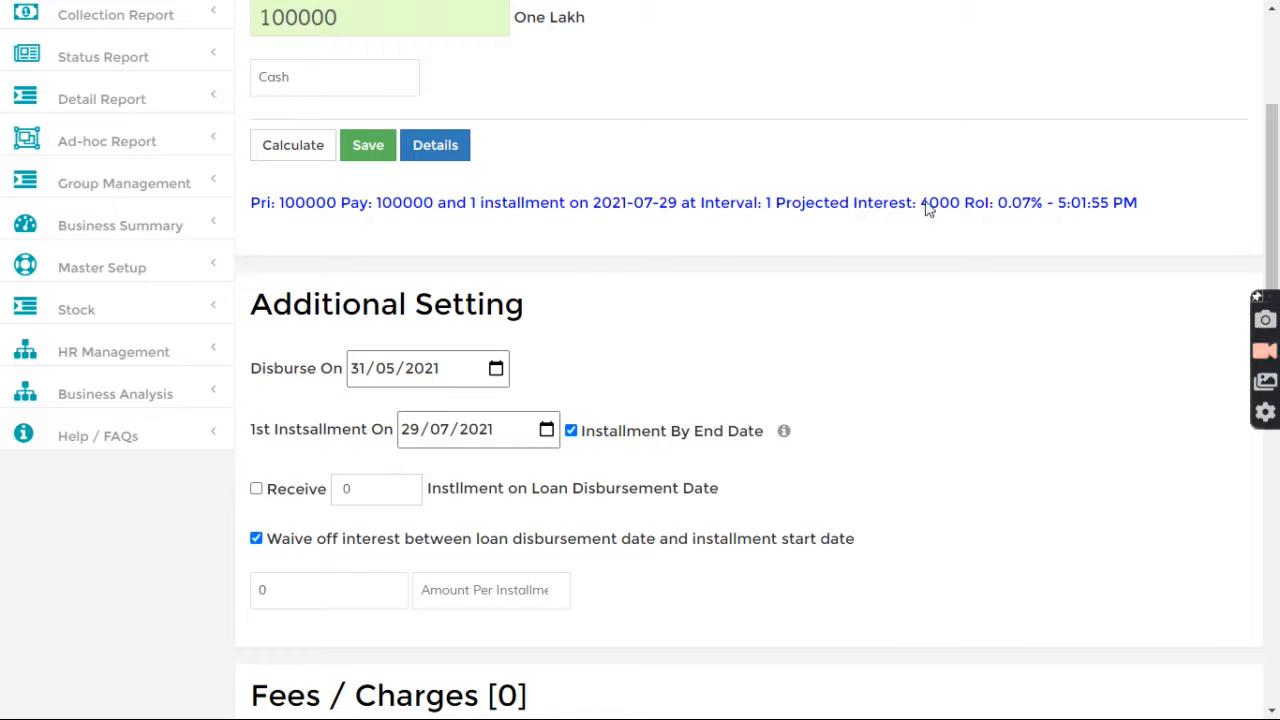
pyautogui.click(367, 150)
# - Look up the newly saved loan by its number and check its principal and interest amounts
pyautogui.scroll(3, 390, 222)
pyautogui.click(383, 29)
pyautogui.write('27')
pyautogui.press('Return')
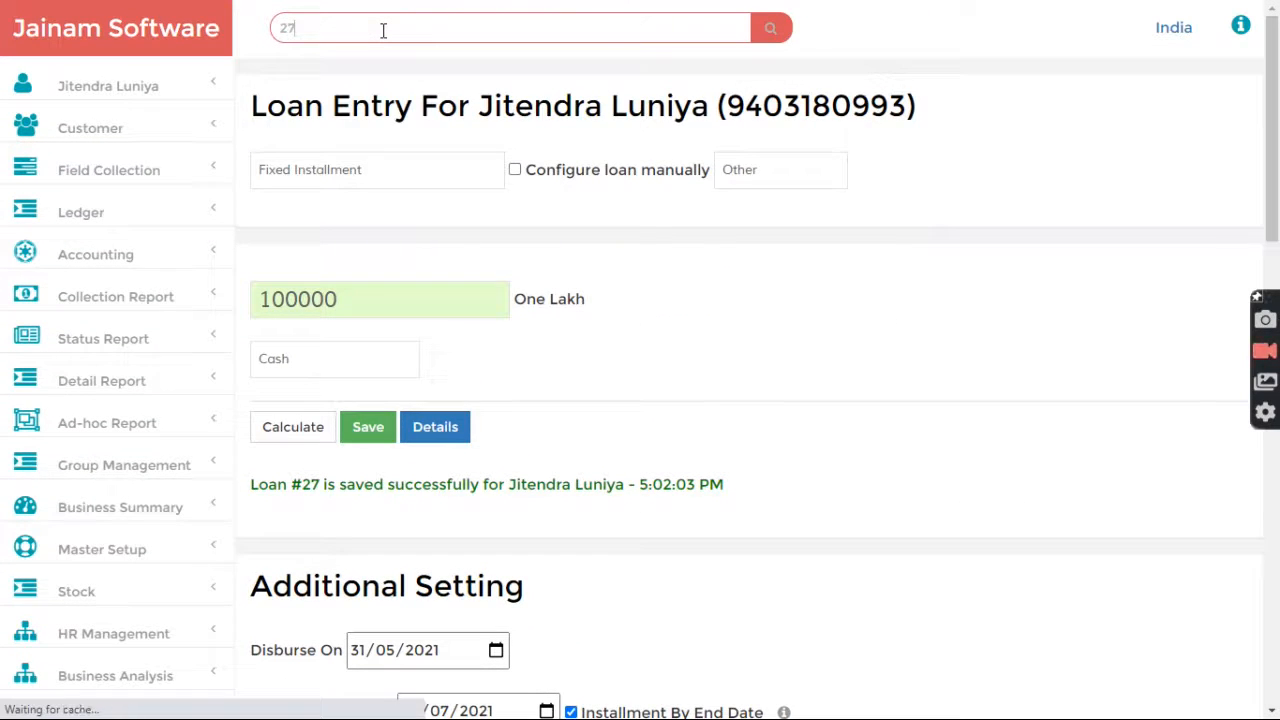
pyautogui.scroll(-1, 431, 298)
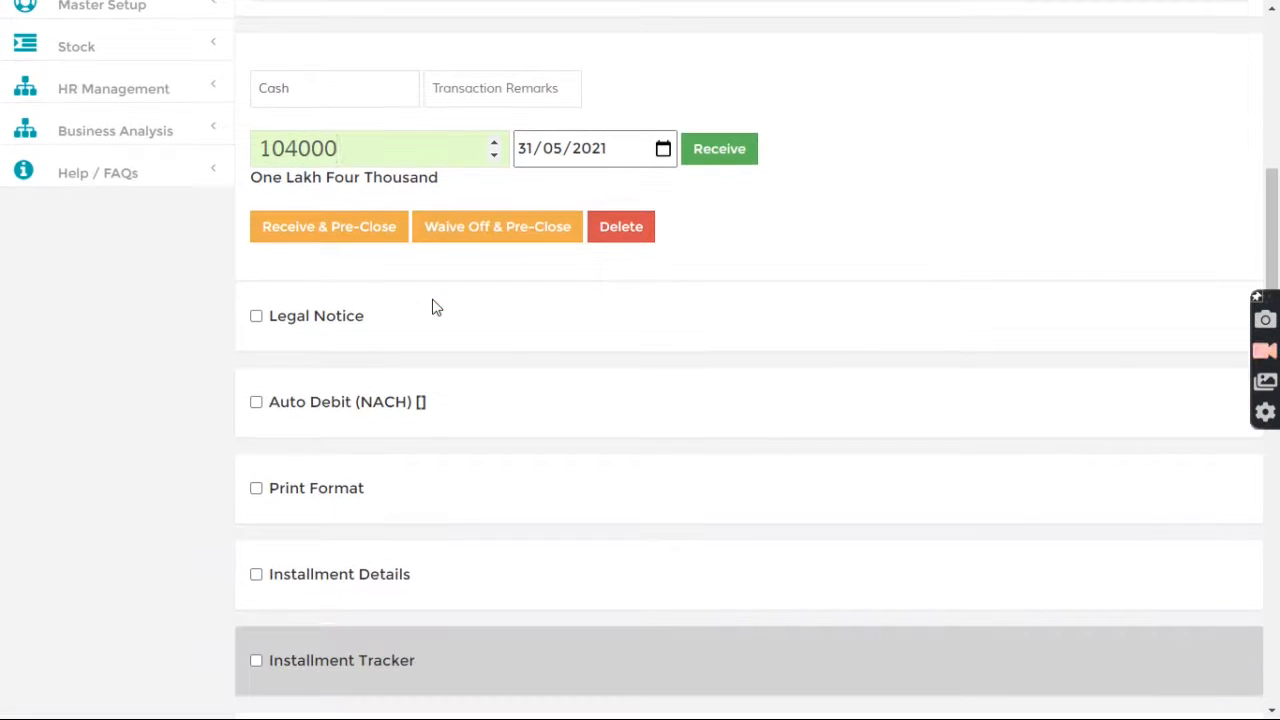
pyautogui.scroll(3, 434, 306)
pyautogui.moveTo(341, 211); pyautogui.dragTo(384, 211)
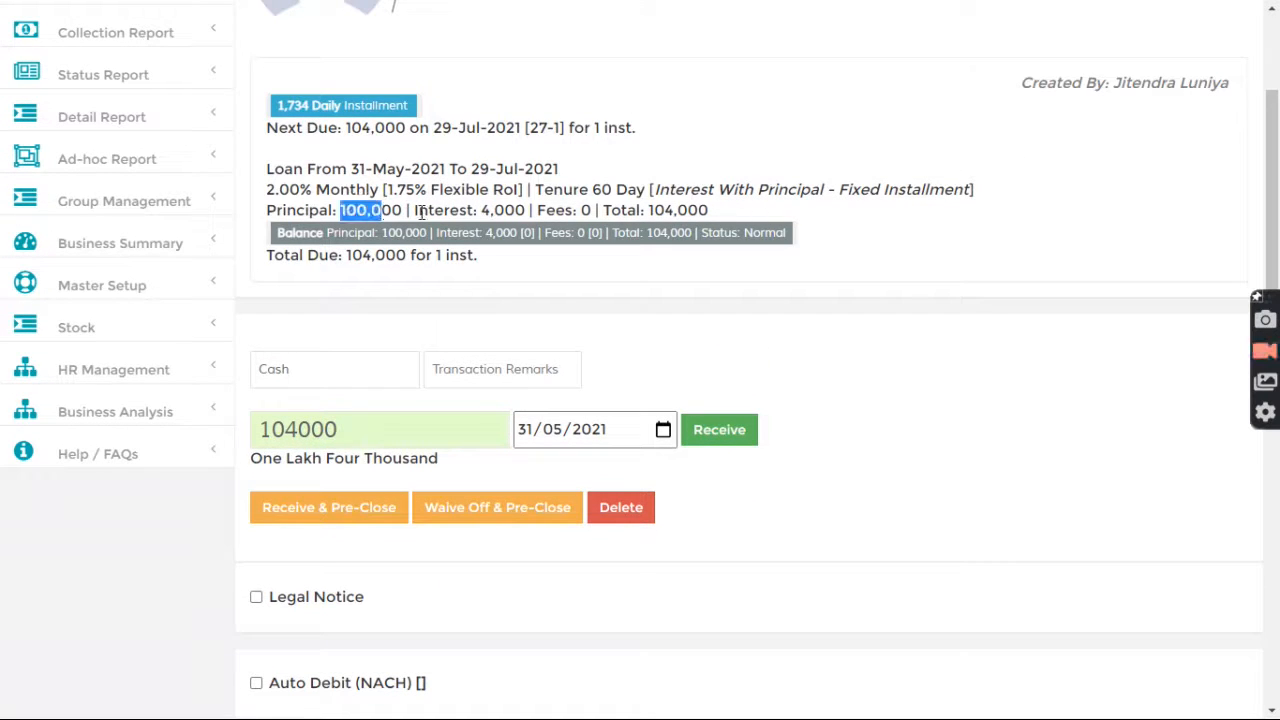
pyautogui.moveTo(479, 211); pyautogui.dragTo(519, 210)
# - Show the loan's Installment Tracker and check the installment amount
pyautogui.scroll(-7, 486, 294)
pyautogui.click(352, 288)
pyautogui.scroll(-1, 370, 310)
pyautogui.scroll(-1, 380, 330)
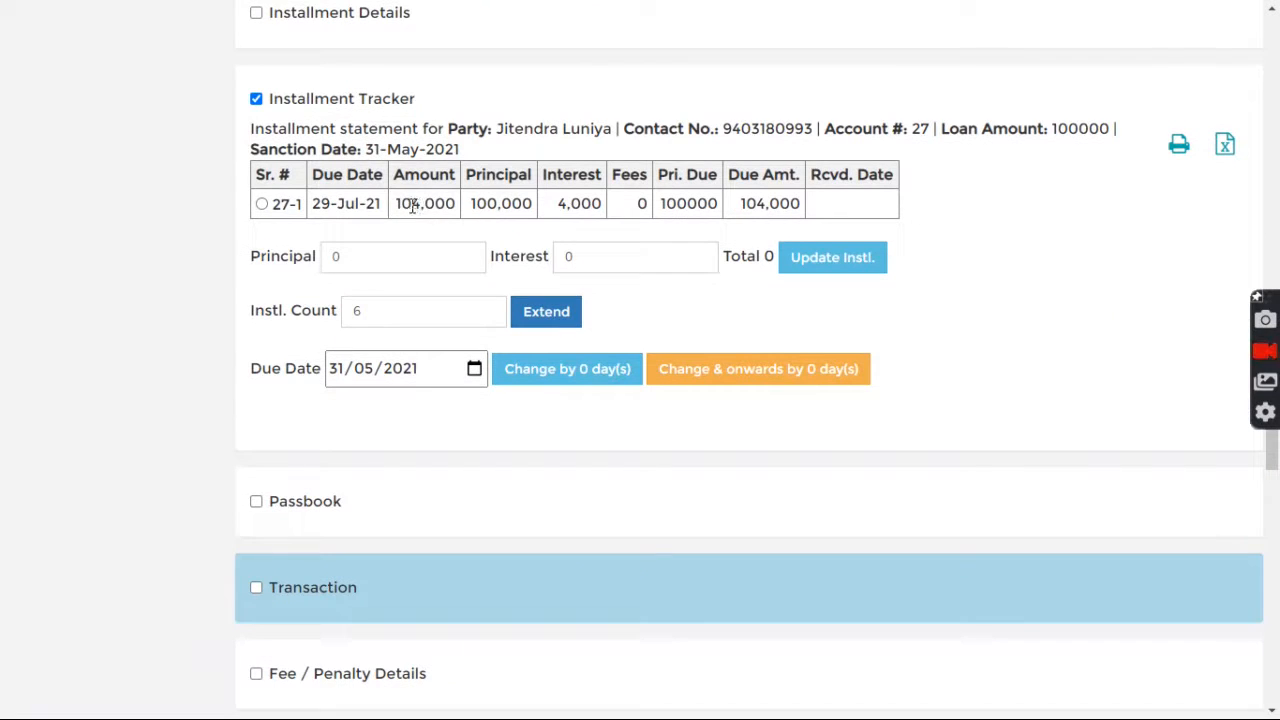
pyautogui.moveTo(397, 203); pyautogui.dragTo(462, 210)
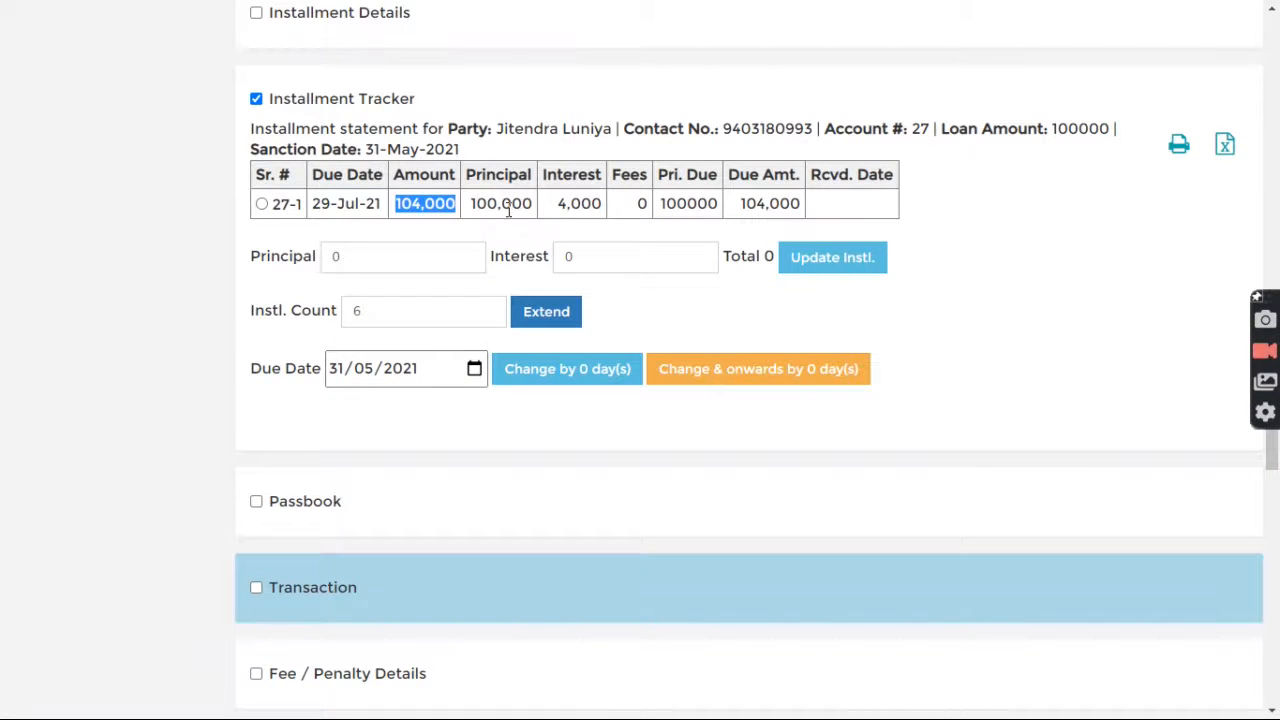
# - Record a cash receipt of 4000 on the loan, dated 31/05/2021
pyautogui.scroll(3, 510, 215)
pyautogui.scroll(3, 508, 240)
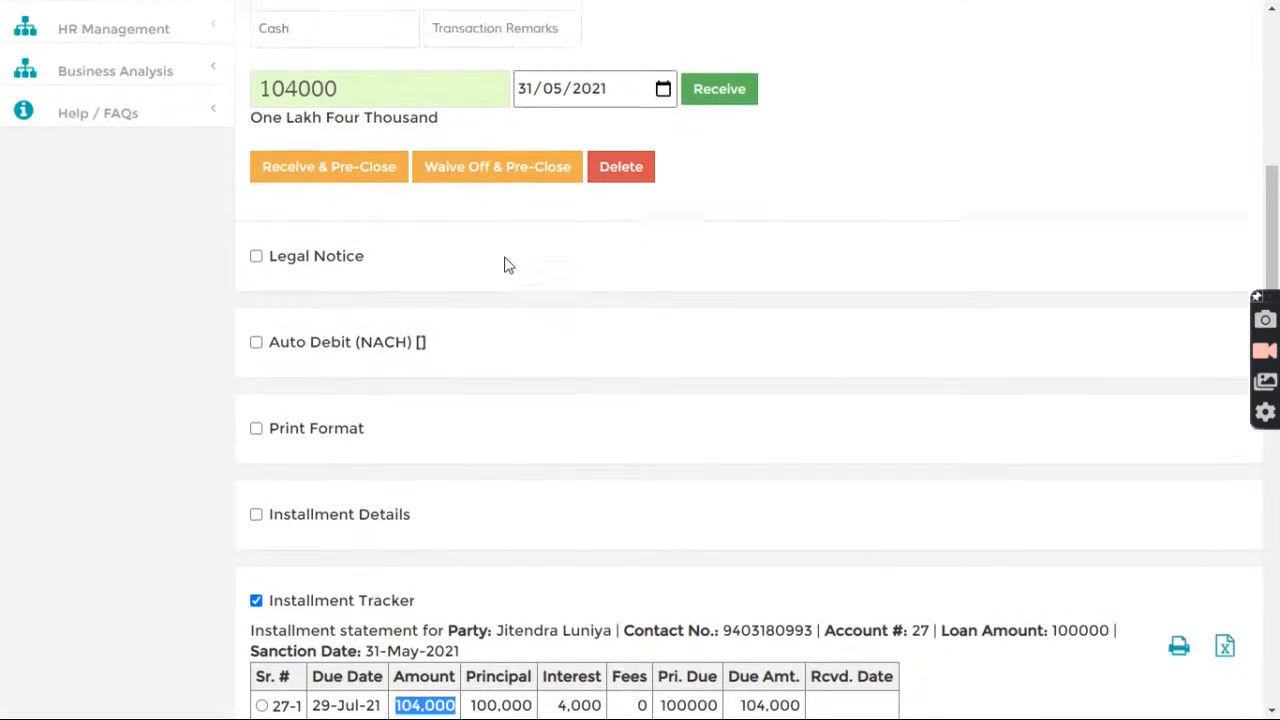
pyautogui.moveTo(287, 157); pyautogui.dragTo(254, 157)
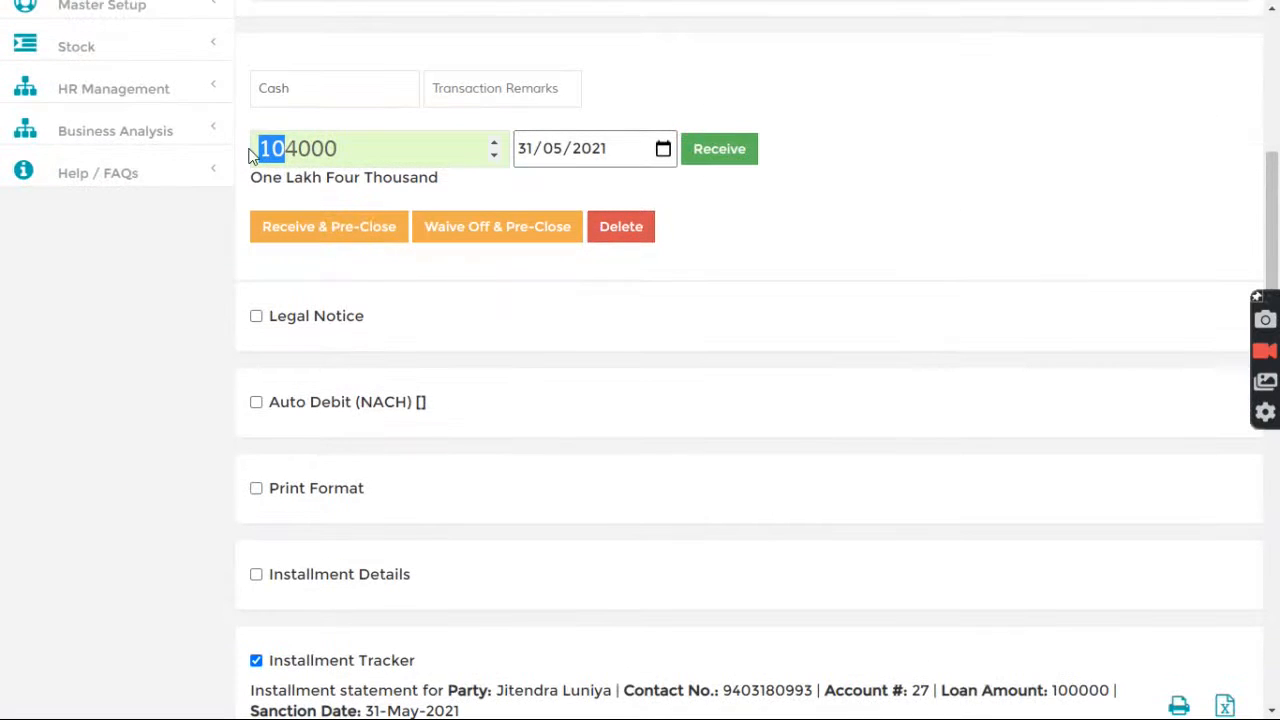
pyautogui.press('BackSpace')
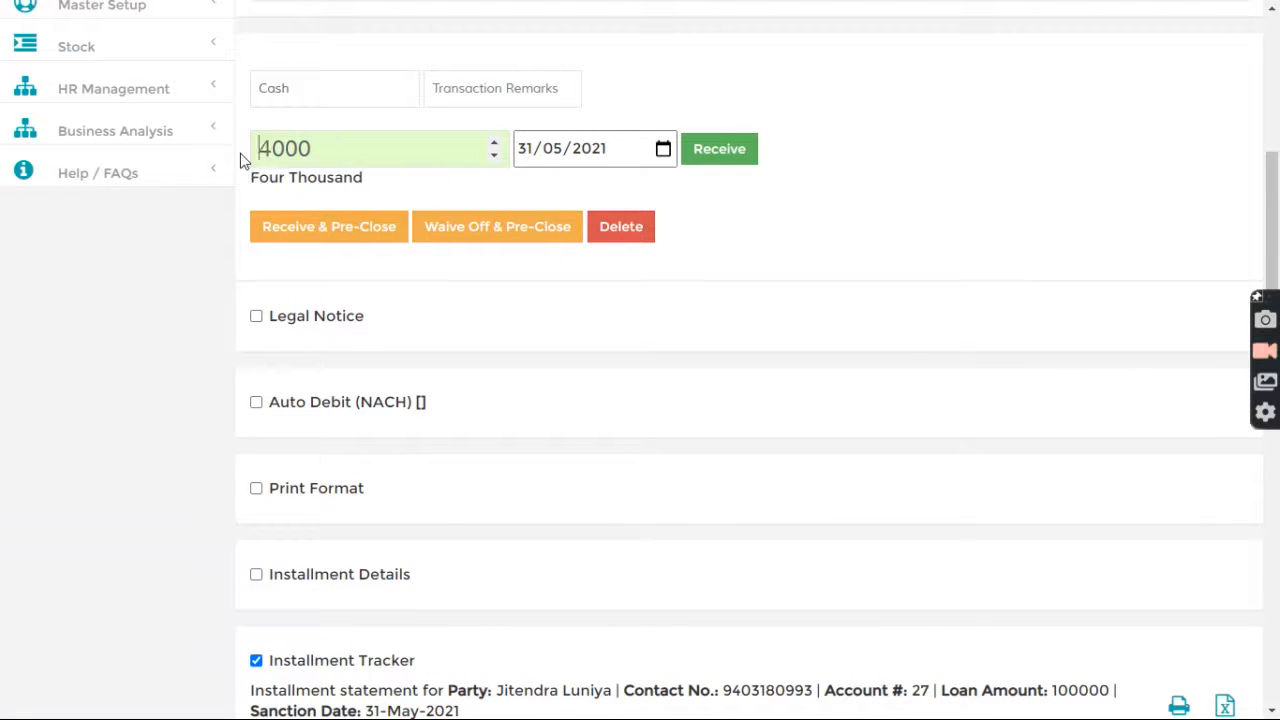
pyautogui.click(719, 149)
pyautogui.scroll(-1, 603, 417)
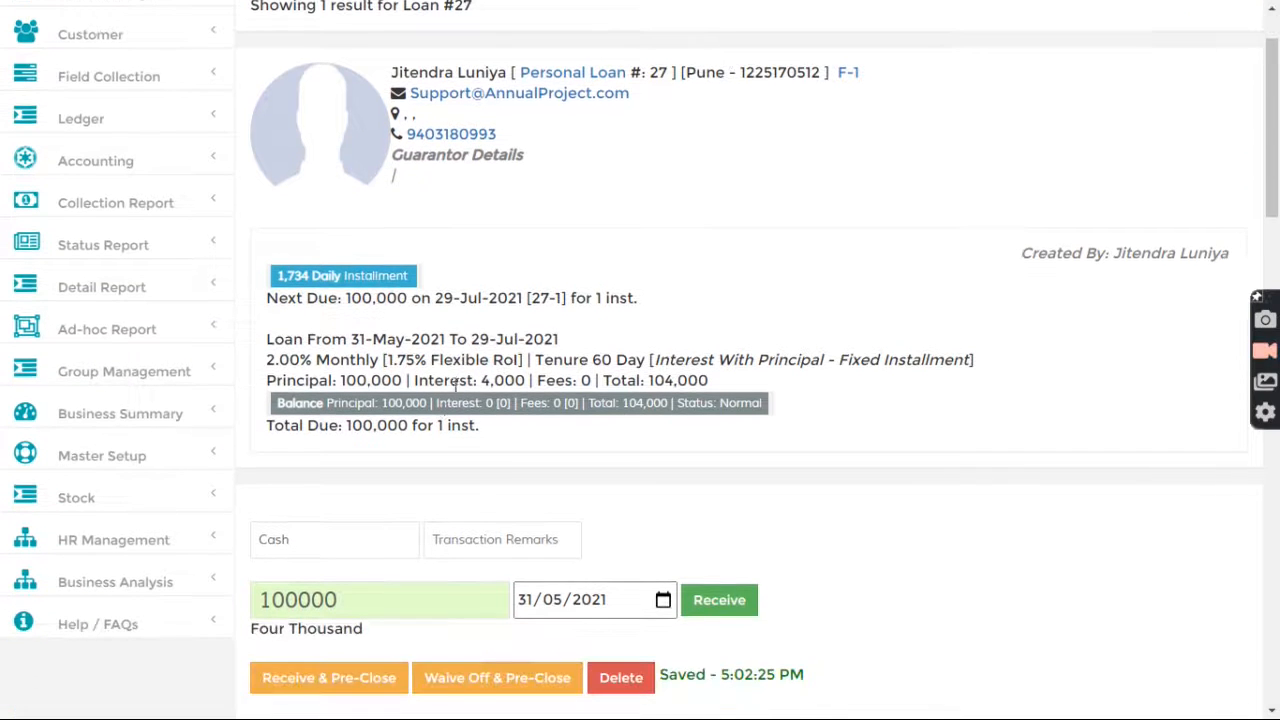
# - Look up the loan by its number again and check its remaining principal and interest balances
pyautogui.scroll(1, 430, 110)
pyautogui.click(437, 38)
pyautogui.write('27')
pyautogui.press('Return')
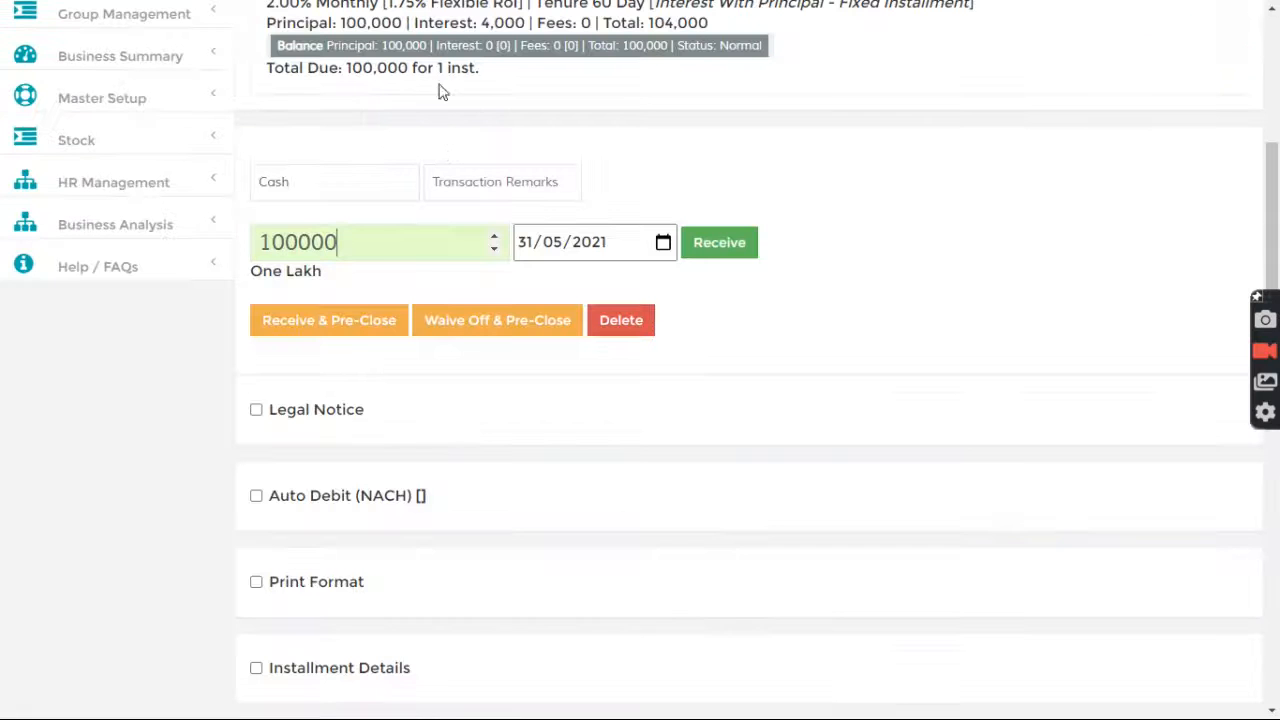
pyautogui.scroll(2, 406, 194)
pyautogui.moveTo(470, 232); pyautogui.dragTo(510, 232)
pyautogui.moveTo(327, 232); pyautogui.dragTo(442, 243)
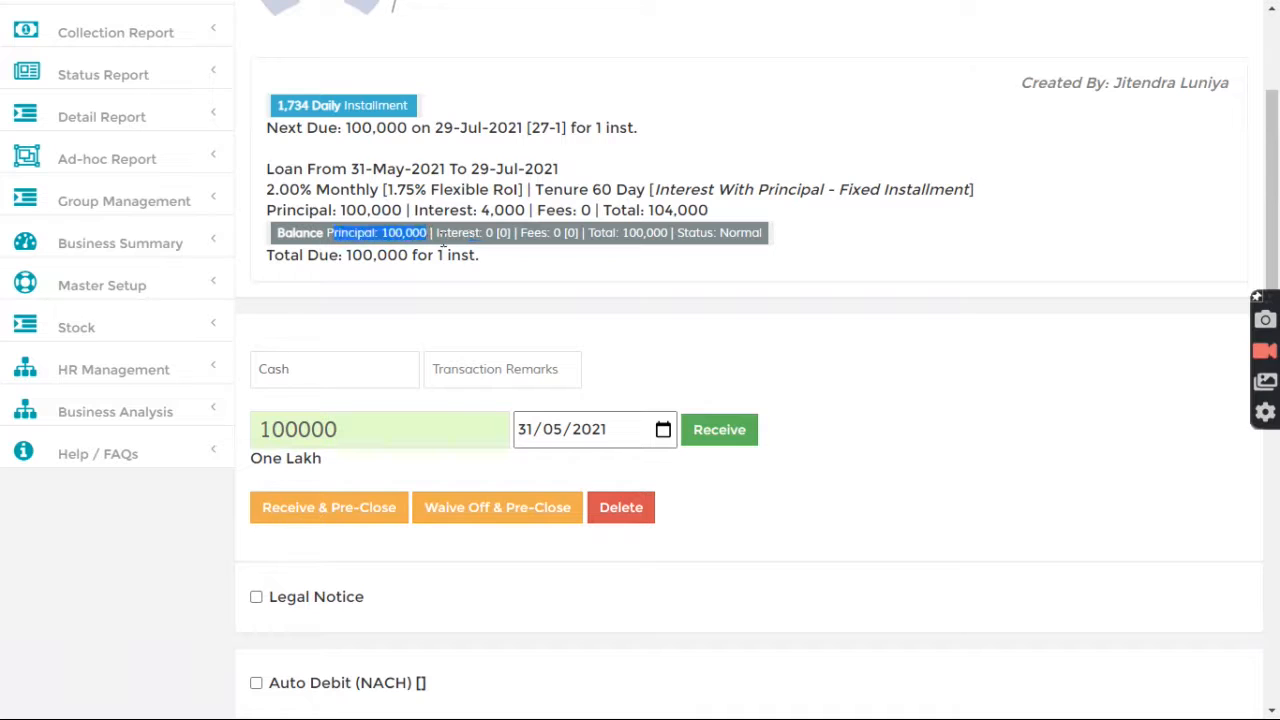
pyautogui.click(500, 287)
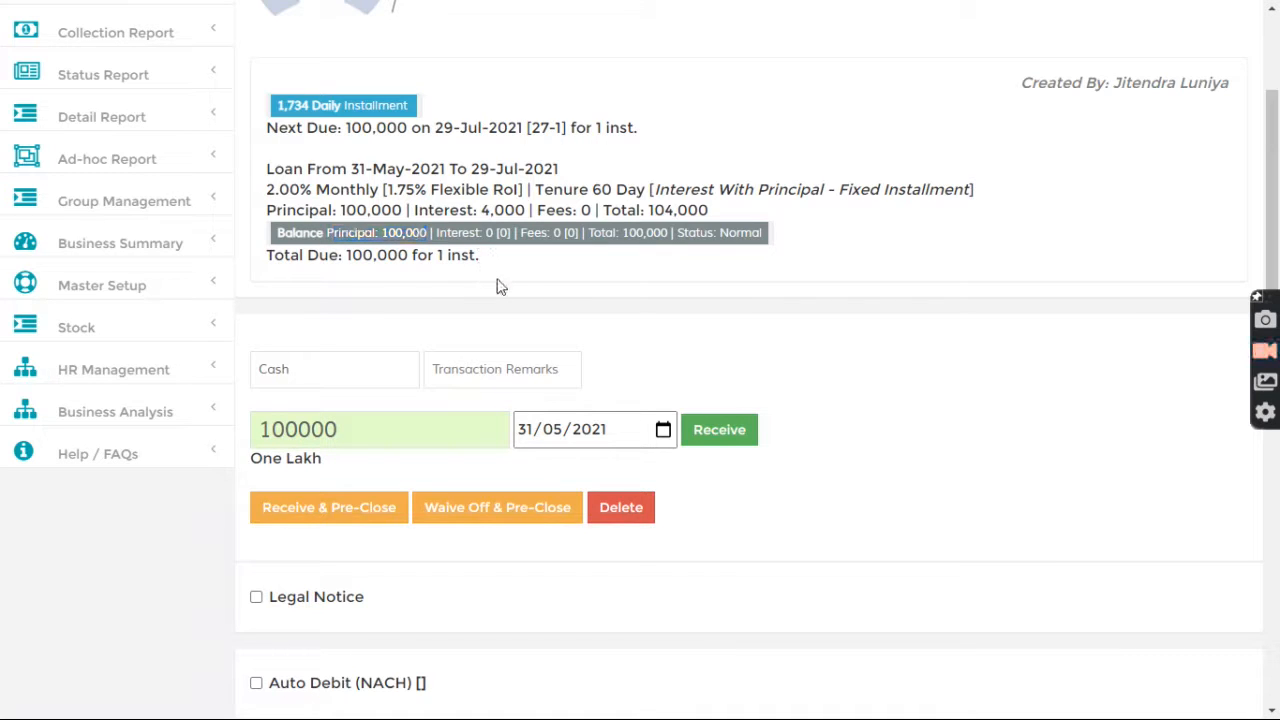
# - Check the installment's due amount in the Installment Tracker, then collapse the tracker
pyautogui.scroll(-7, 505, 300)
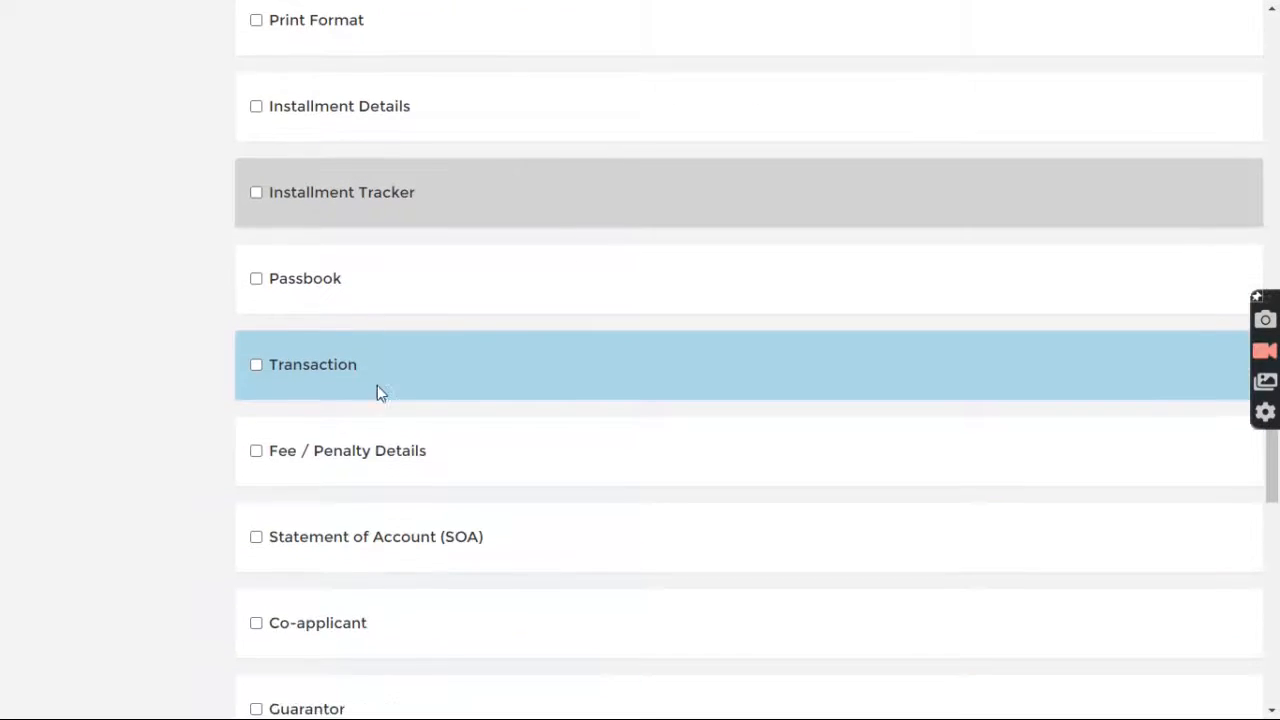
pyautogui.click(317, 198)
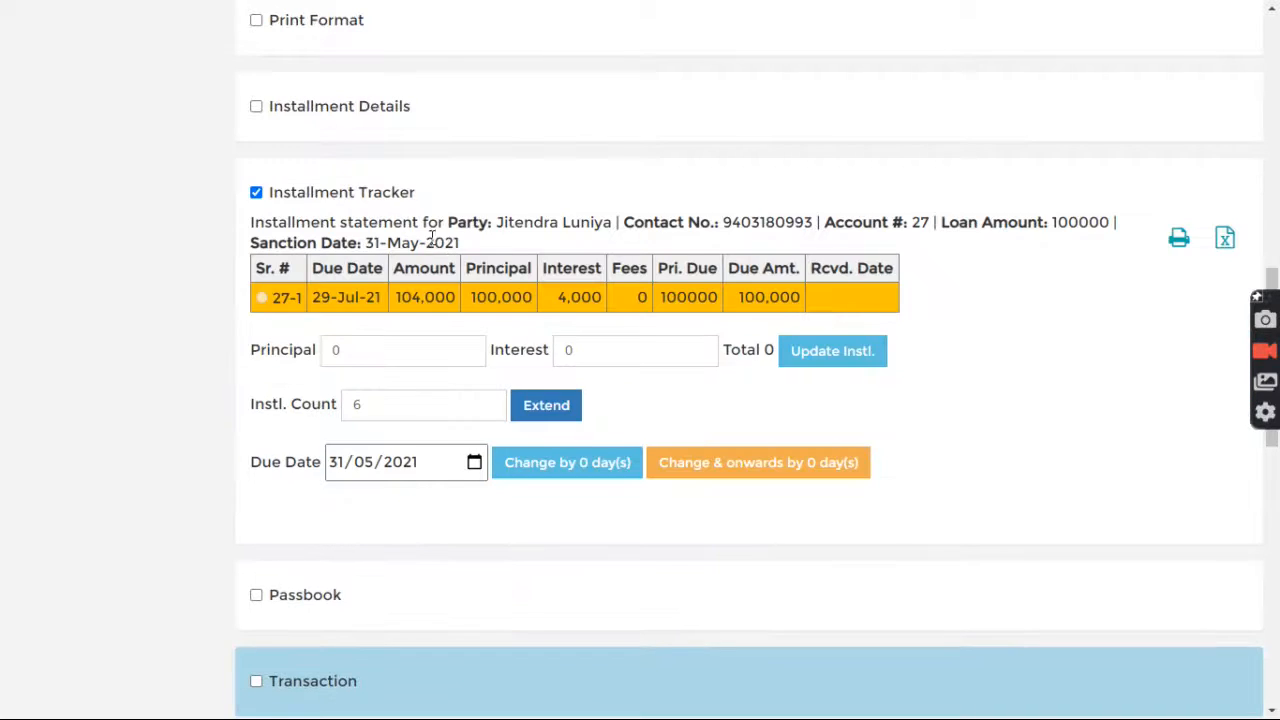
pyautogui.click(350, 203)
# - Find the customer again by folder number and start another loan entry
pyautogui.scroll(8, 474, 245)
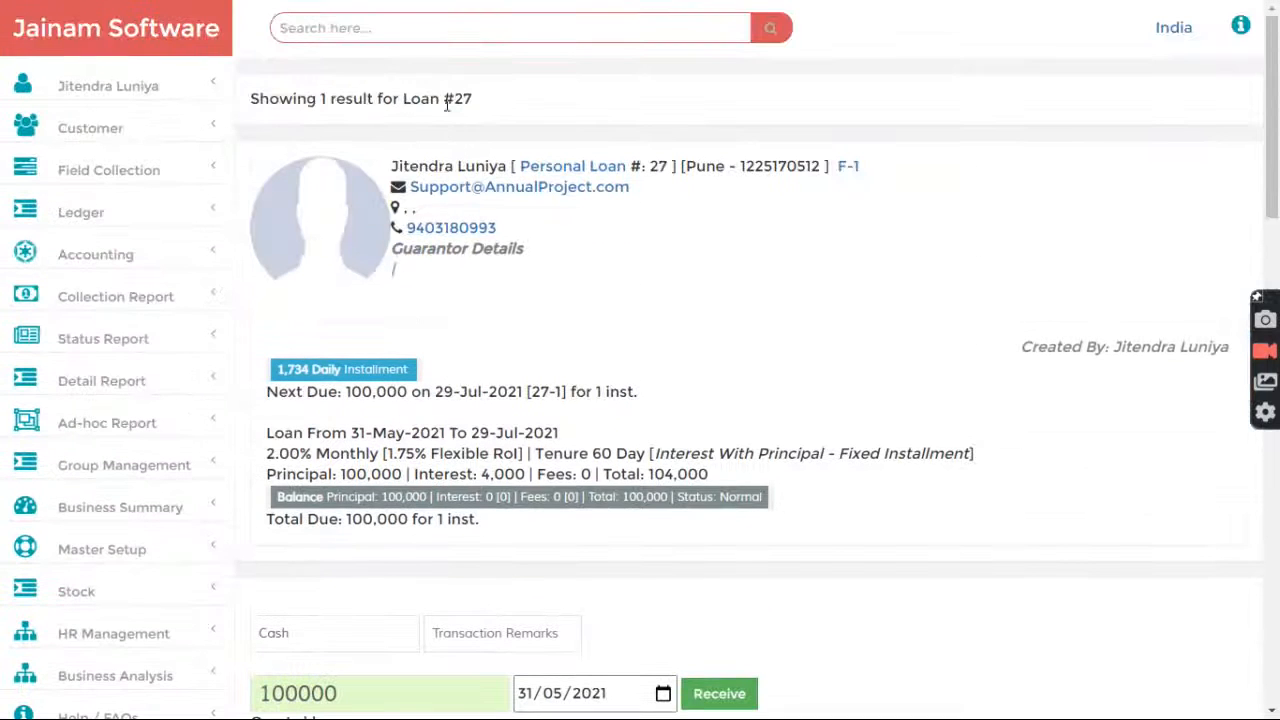
pyautogui.click(435, 22)
pyautogui.write('f-1')
pyautogui.press('Return')
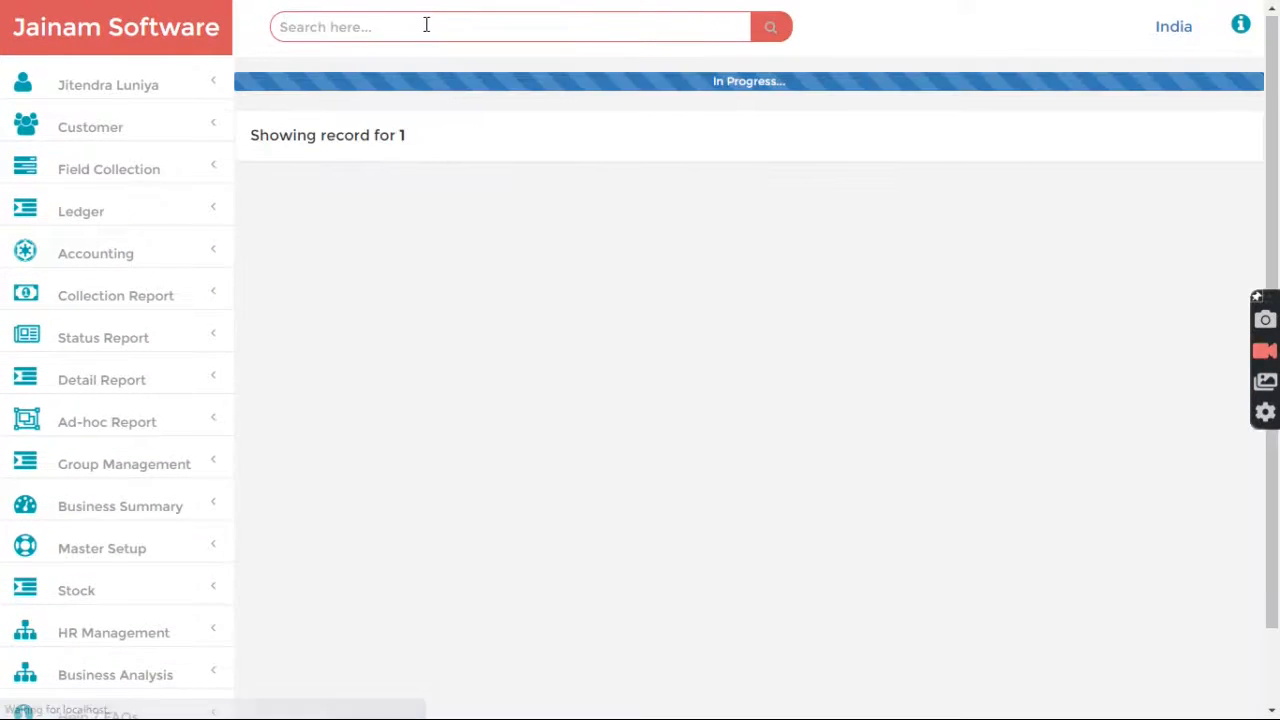
pyautogui.click(438, 421)
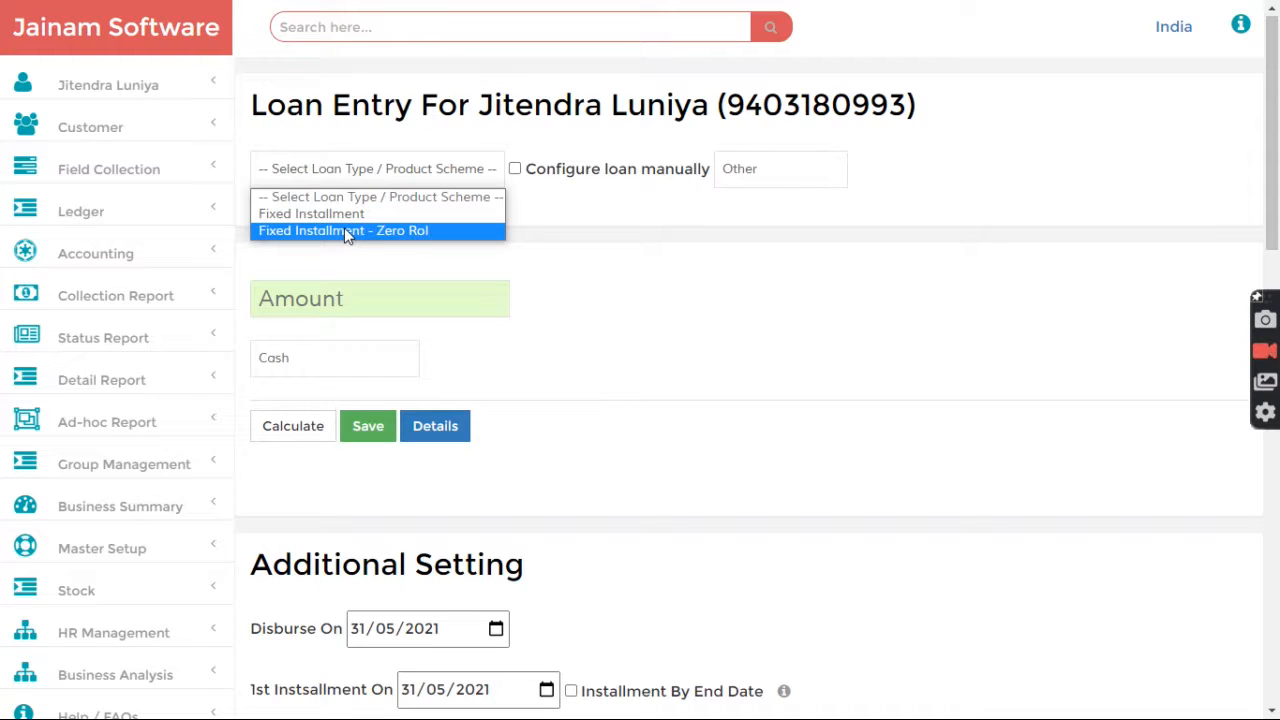
# - Choose the Fixed Installment scheme, enable manual loan configuration, and set the interest method to Deduct Interest From Principal
pyautogui.click(340, 218)
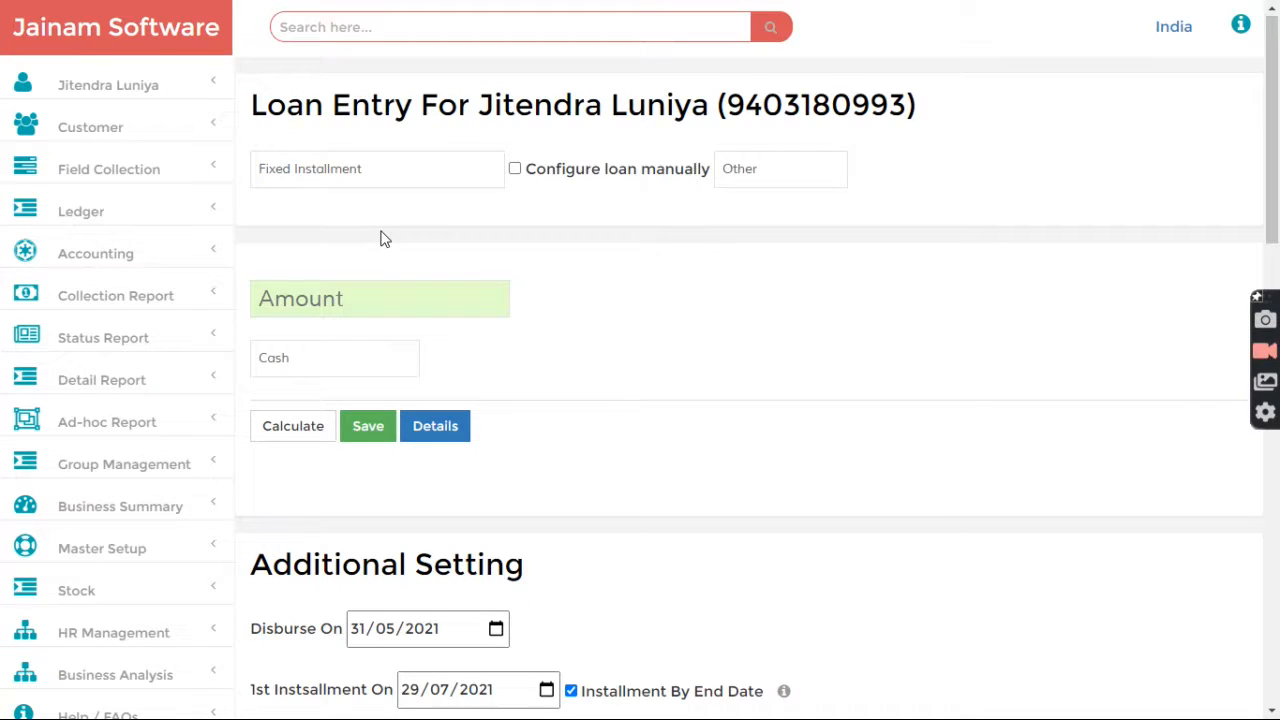
pyautogui.click(515, 170)
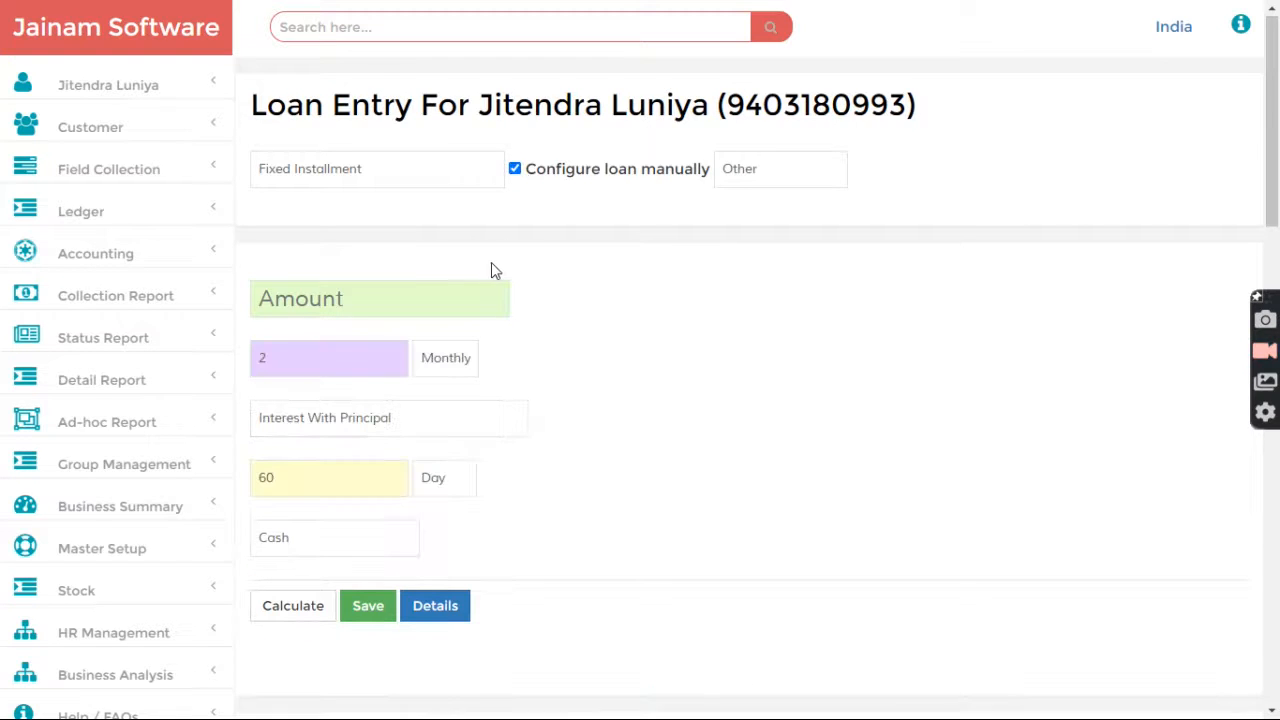
pyautogui.click(329, 420)
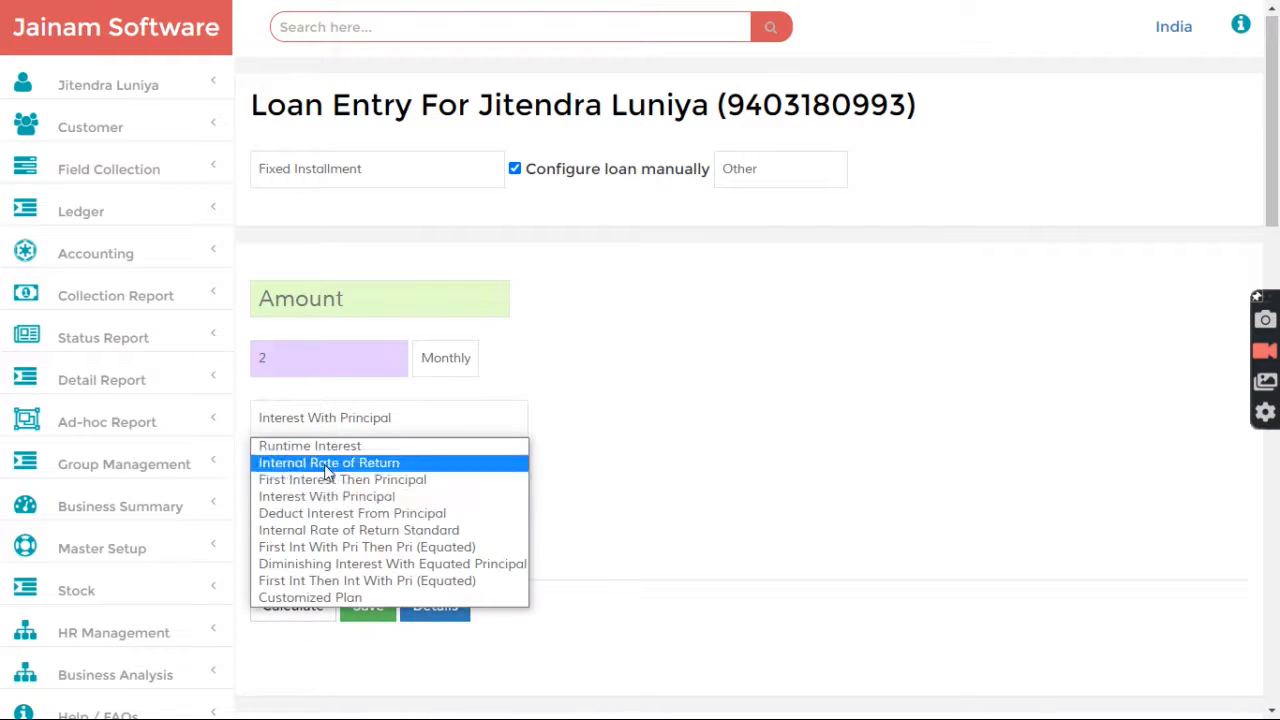
pyautogui.click(315, 514)
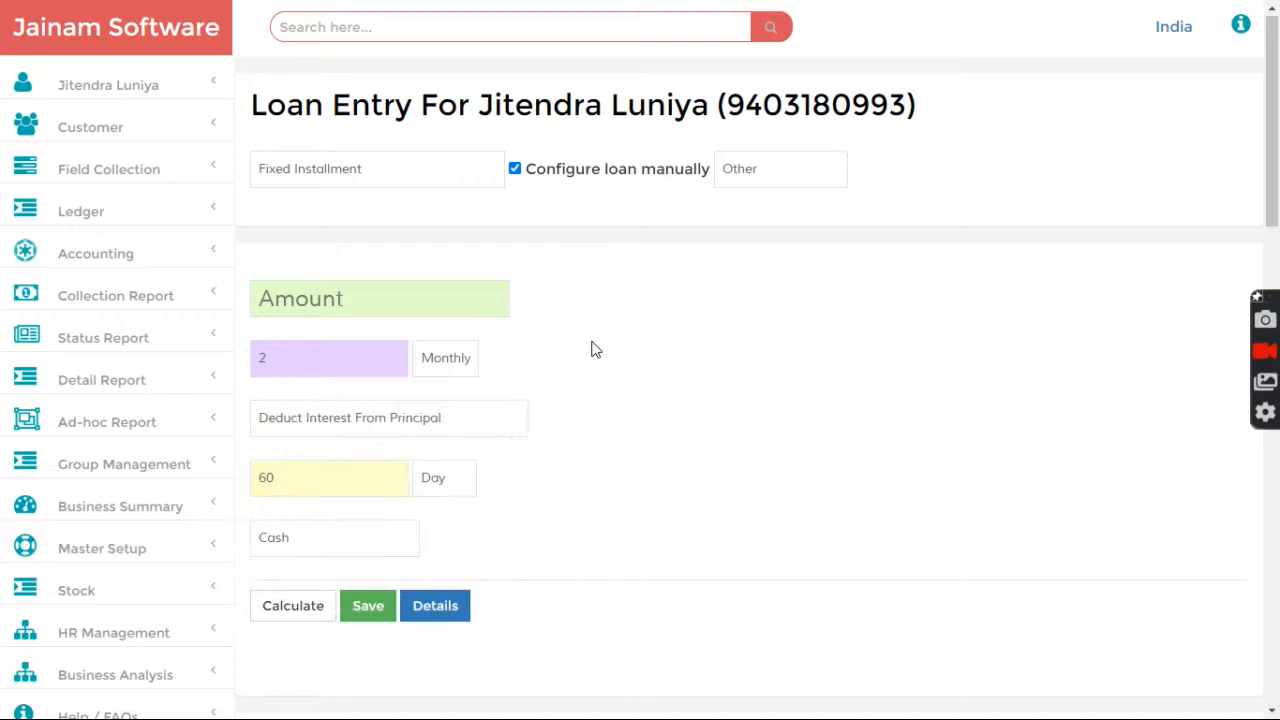
# - Enter a loan amount of 100000 and calculate the loan
pyautogui.scroll(-3, 591, 349)
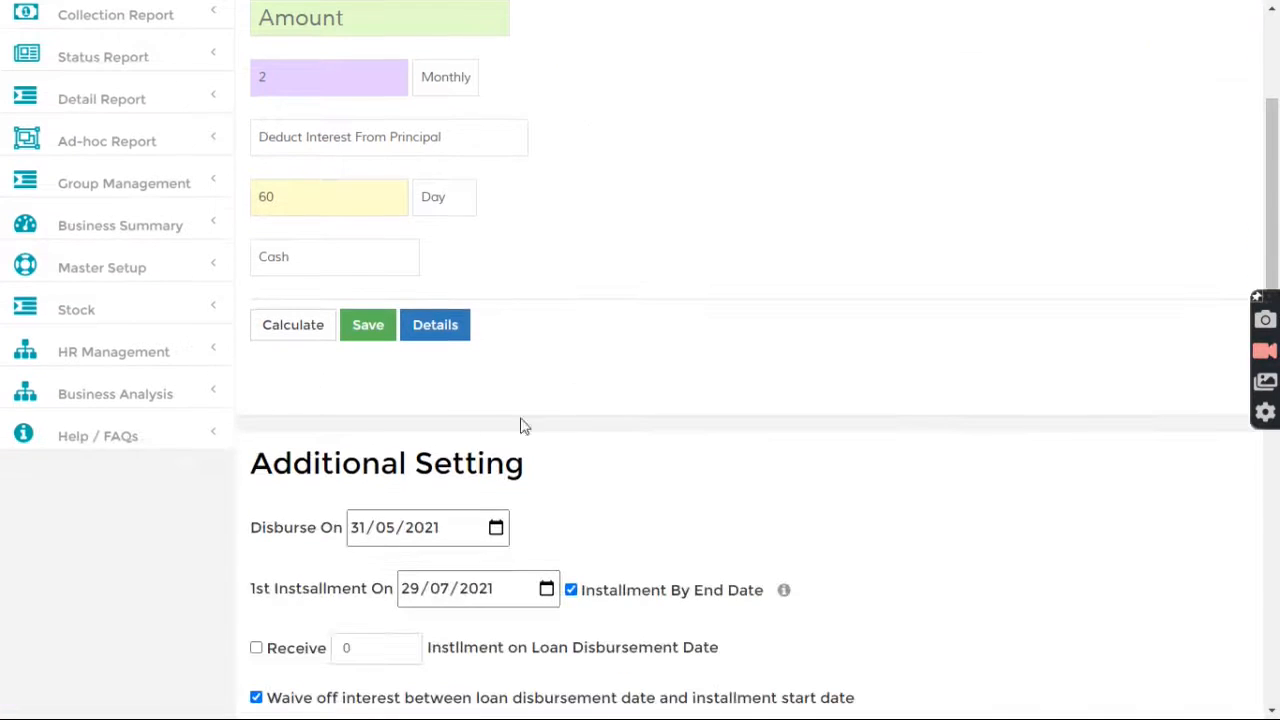
pyautogui.click(289, 330)
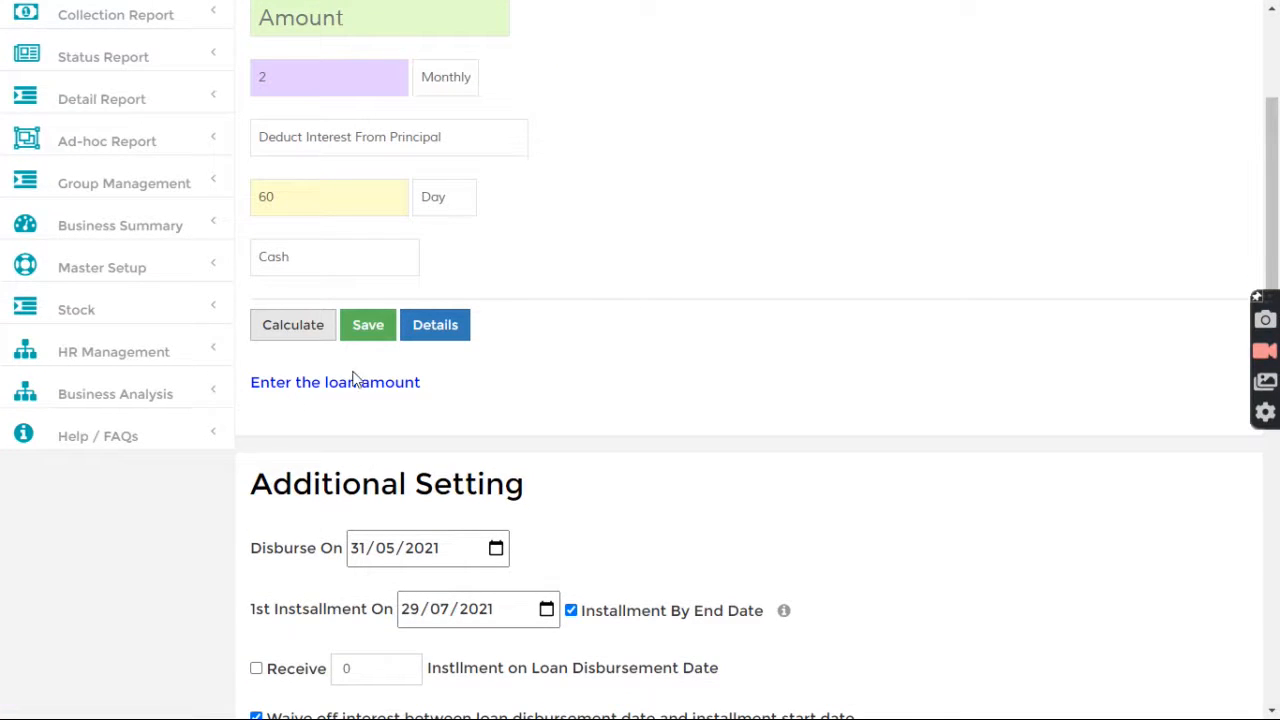
pyautogui.scroll(3, 357, 376)
pyautogui.click(371, 287)
pyautogui.write('100000')
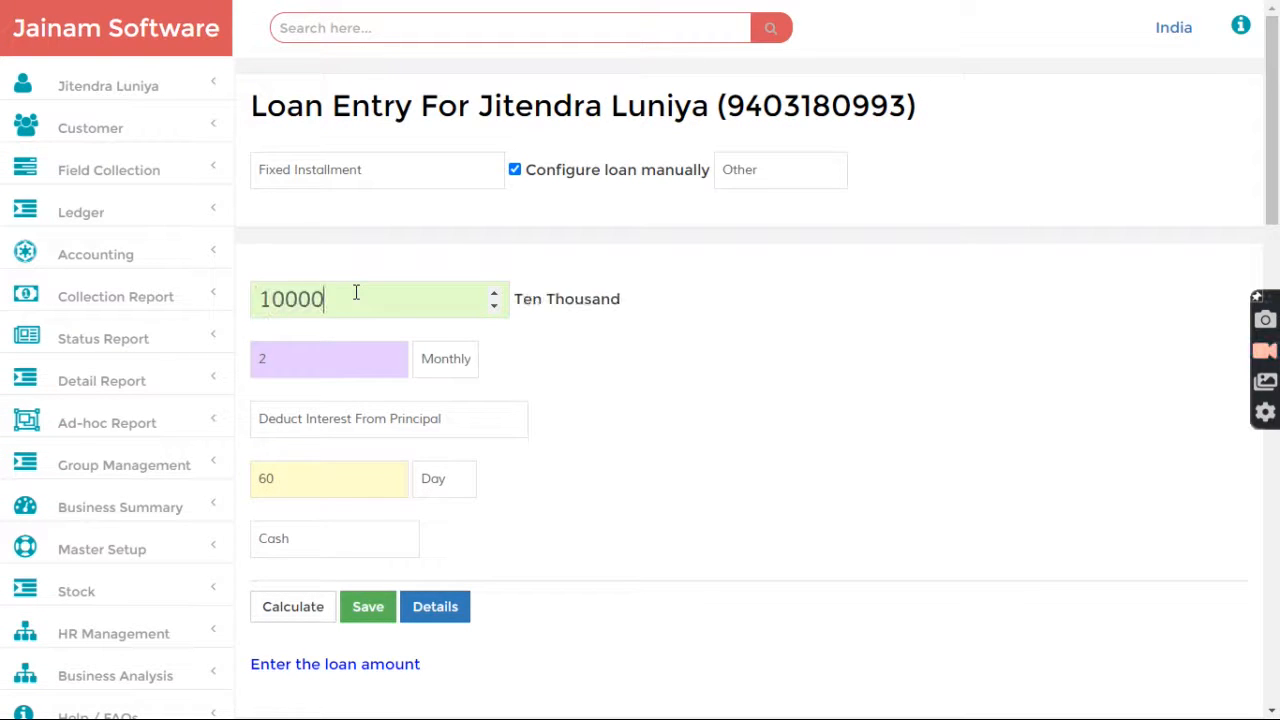
pyautogui.click(282, 610)
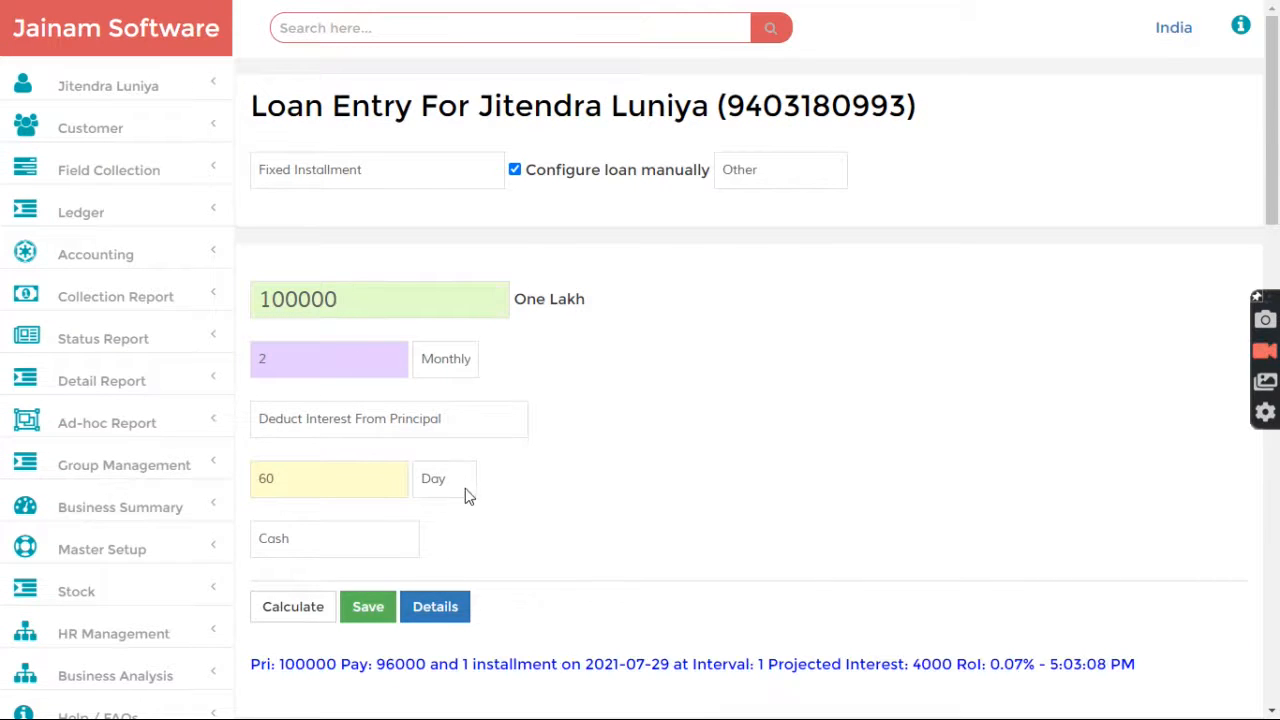
# - Examine the payout amount and projected interest in the loan calculation
pyautogui.scroll(-4, 470, 490)
pyautogui.moveTo(377, 290); pyautogui.dragTo(427, 291)
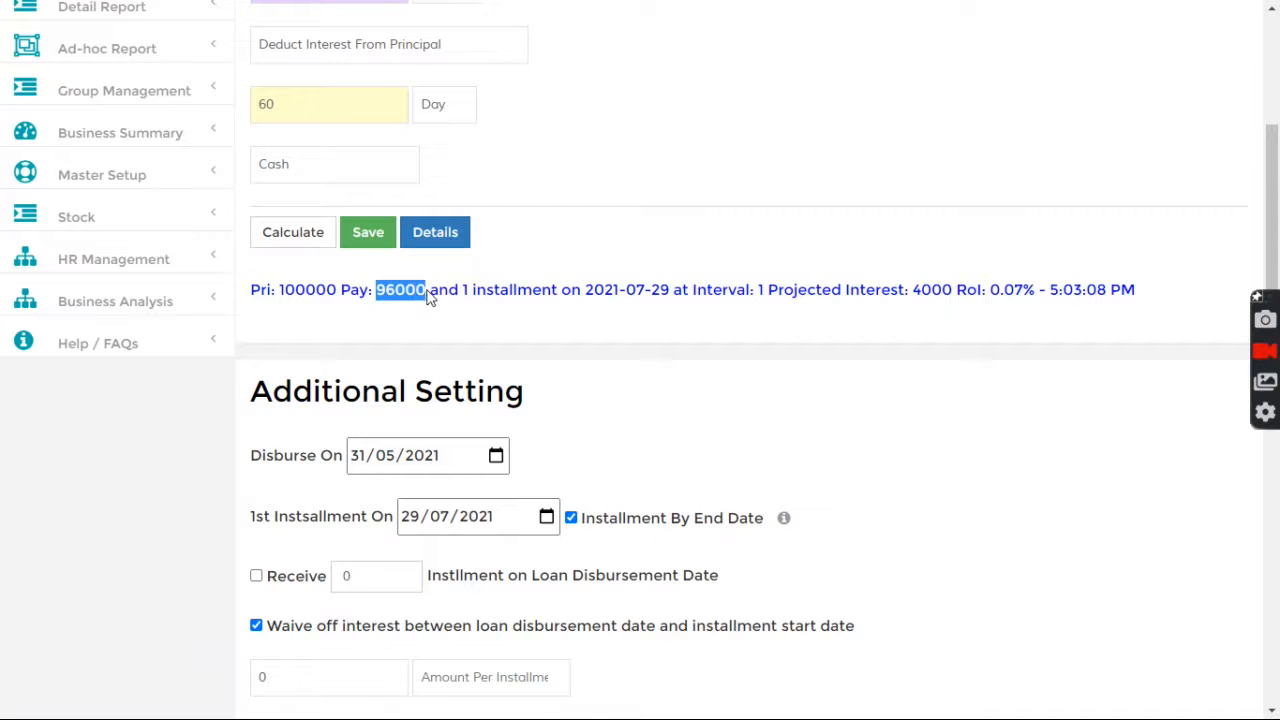
pyautogui.moveTo(913, 290); pyautogui.dragTo(953, 290)
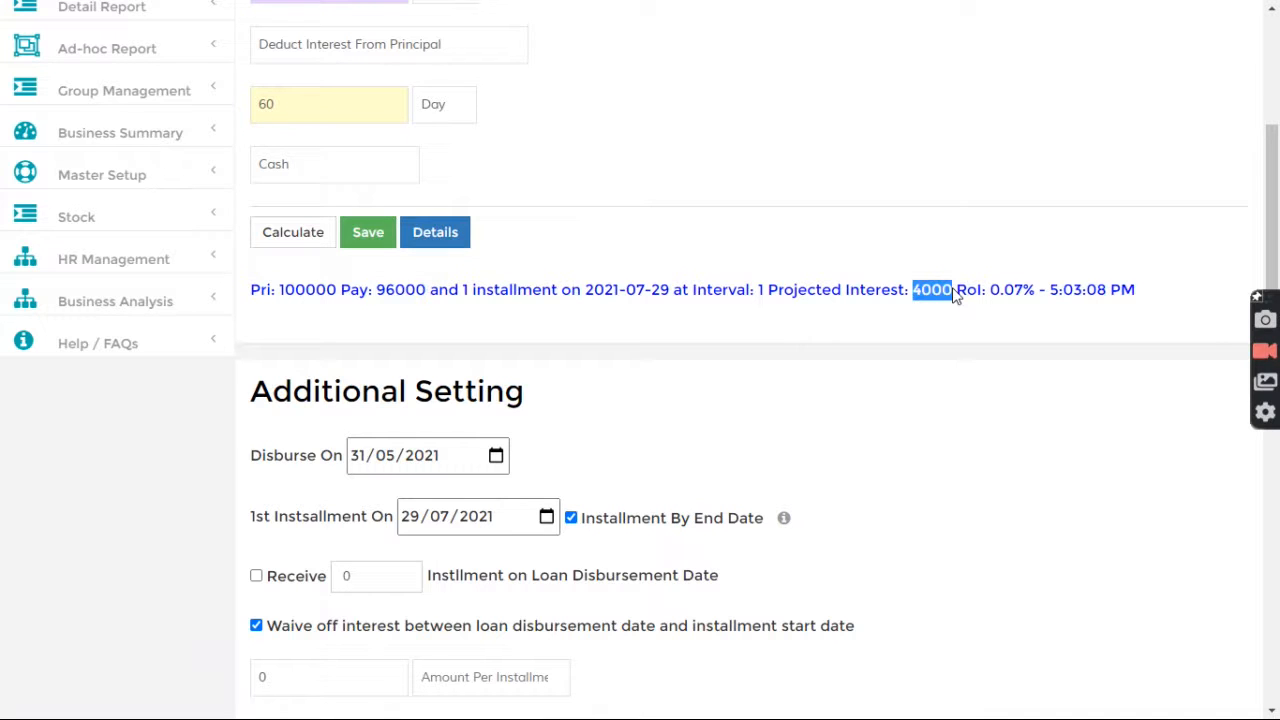
pyautogui.moveTo(377, 292); pyautogui.dragTo(463, 309)
pyautogui.click(464, 305)
pyautogui.scroll(1, 538, 312)
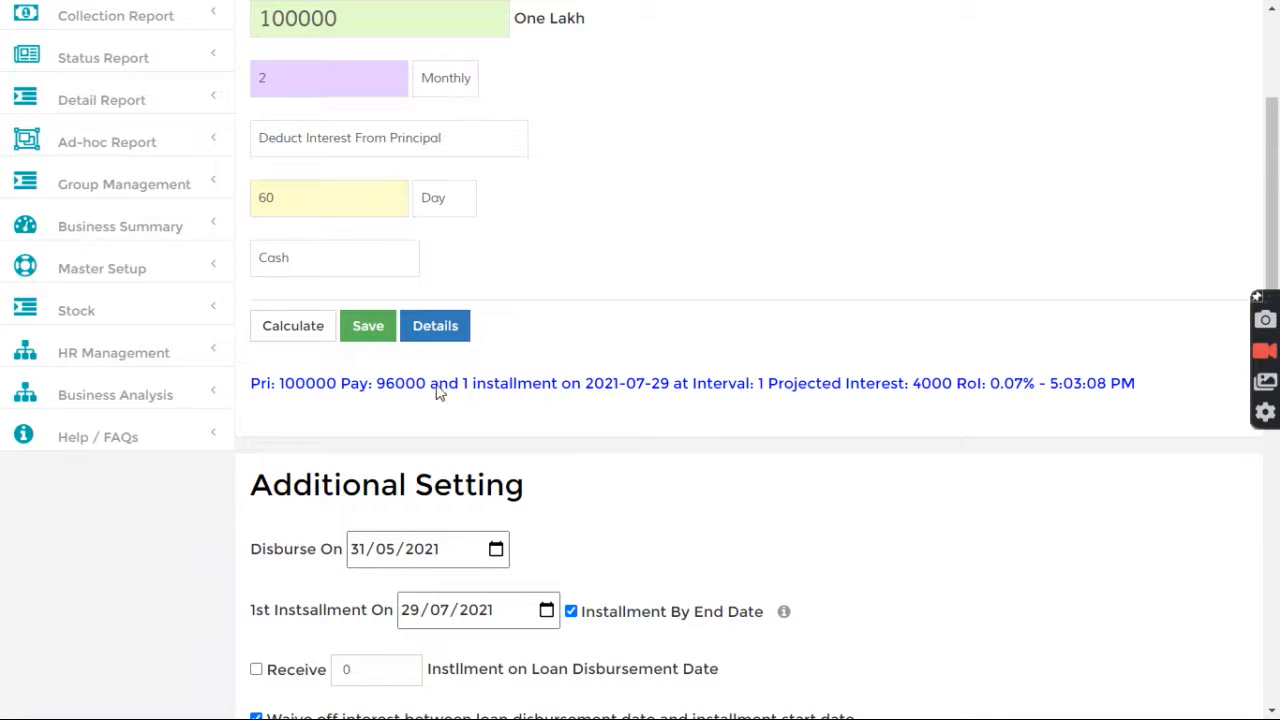
pyautogui.moveTo(380, 393); pyautogui.dragTo(427, 390)
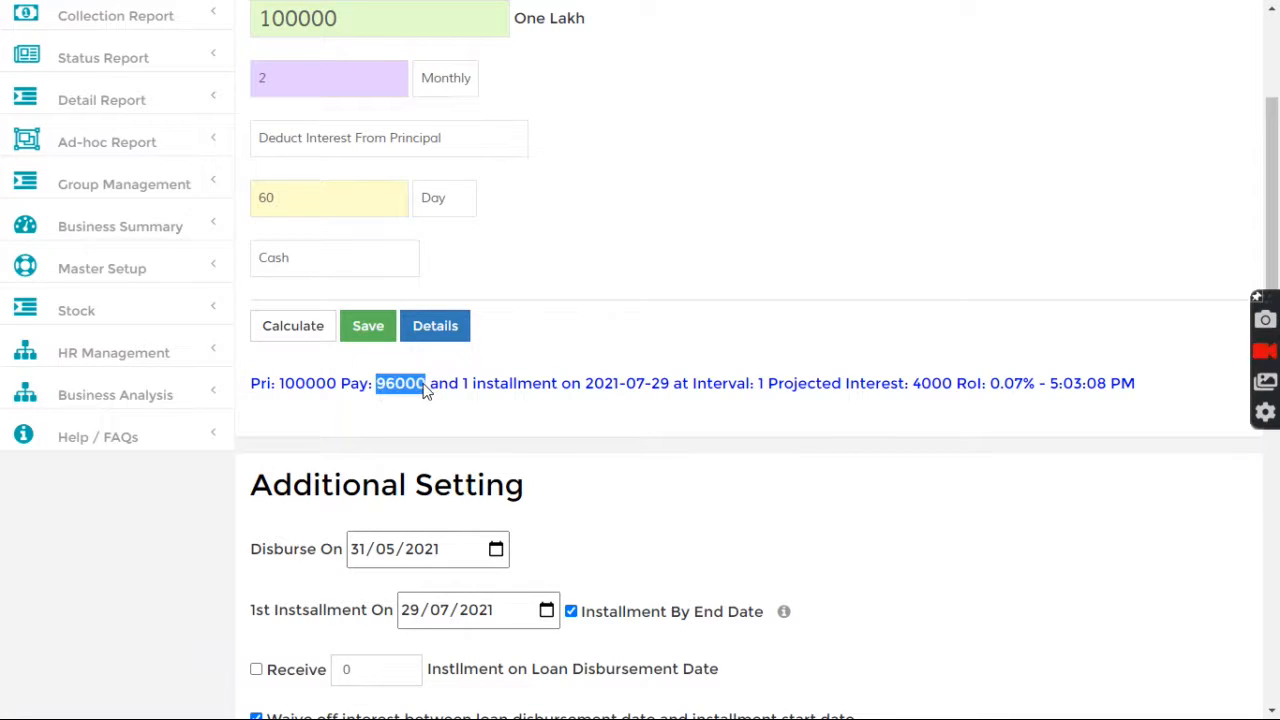
# - Save the loan and look it up by its loan number
pyautogui.click(368, 328)
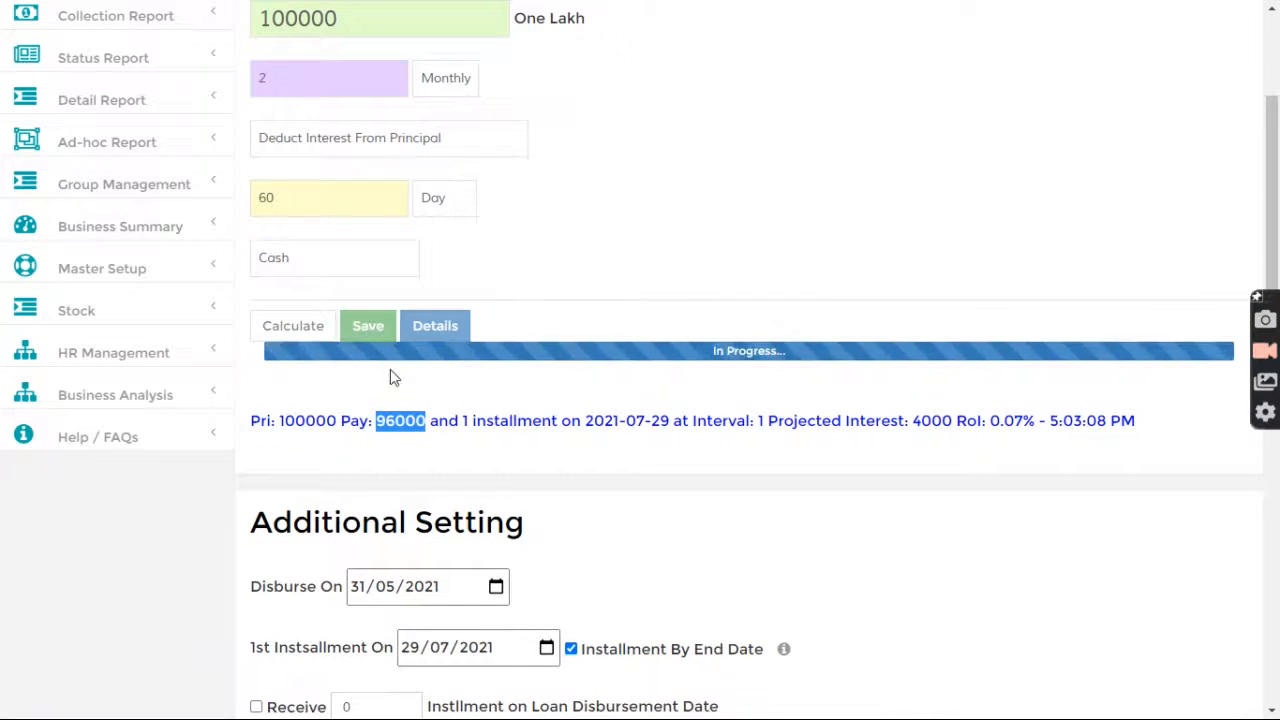
pyautogui.click(423, 28)
pyautogui.write('28')
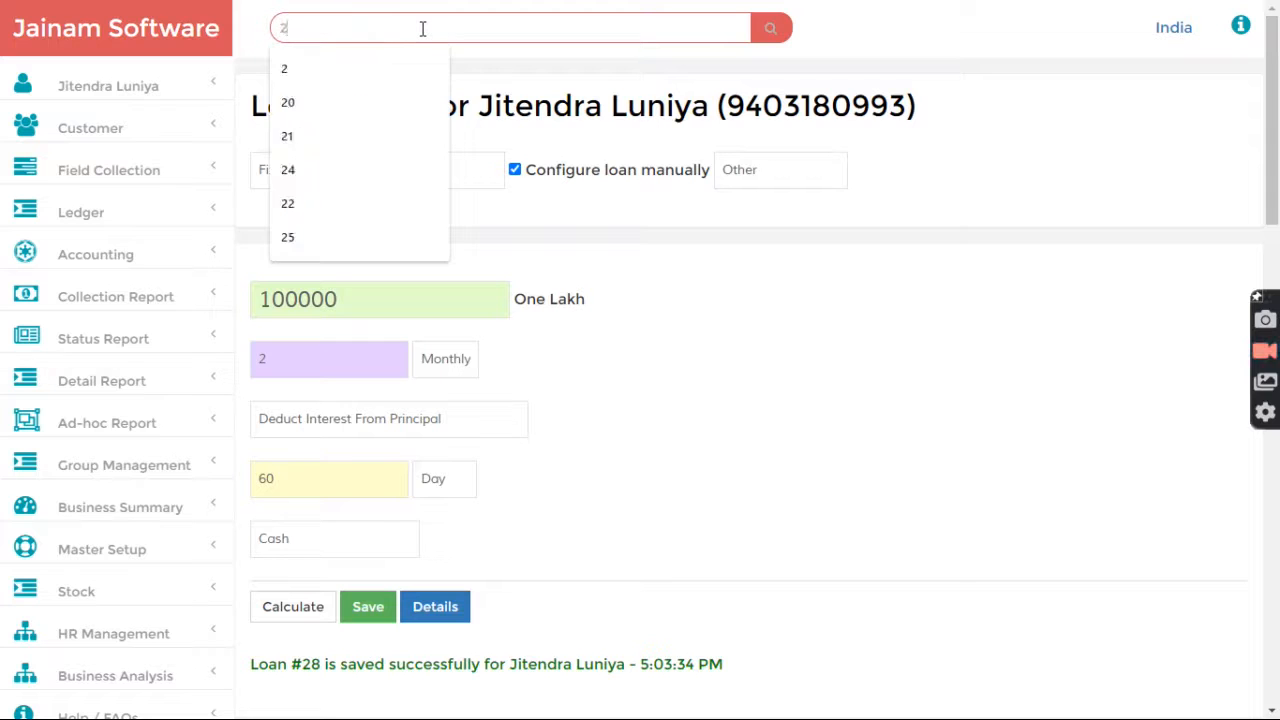
pyautogui.press('Return')
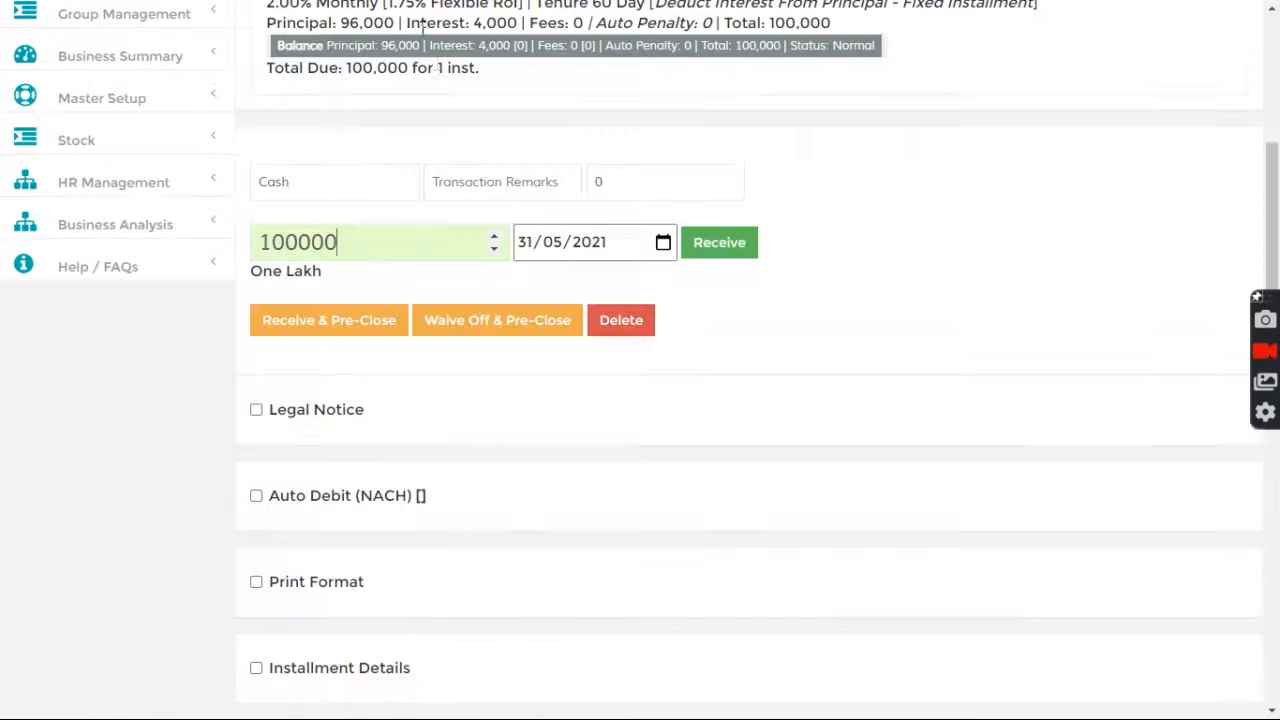
# - Examine the new loan's principal, interest, total amount and due date in the Installment Tracker
pyautogui.scroll(-5, 395, 400)
pyautogui.click(337, 292)
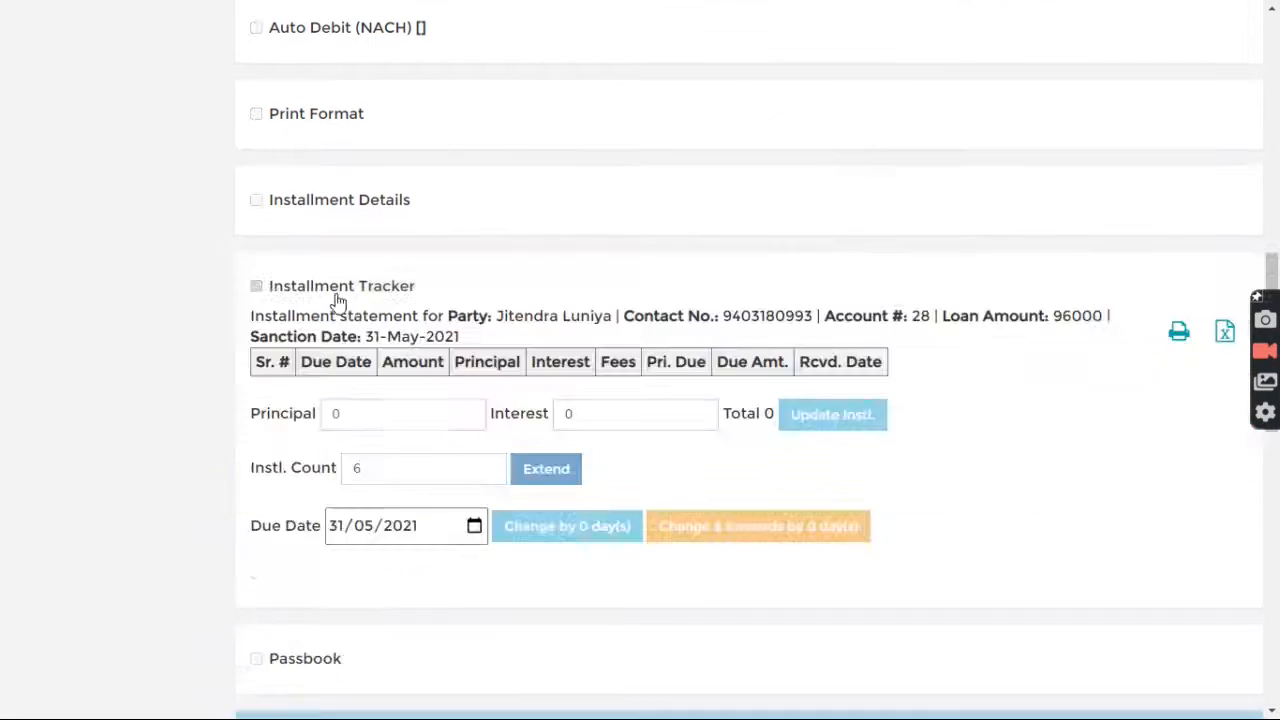
pyautogui.moveTo(479, 393); pyautogui.dragTo(601, 398)
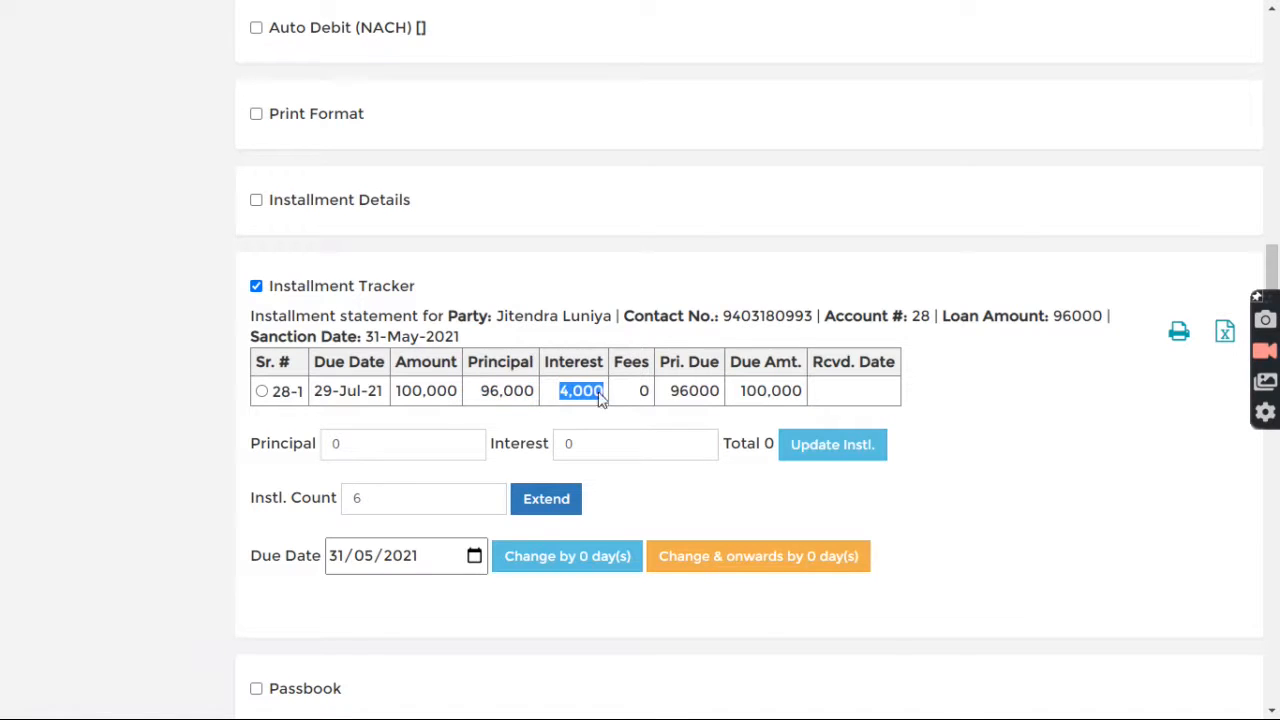
pyautogui.moveTo(479, 396); pyautogui.dragTo(535, 398)
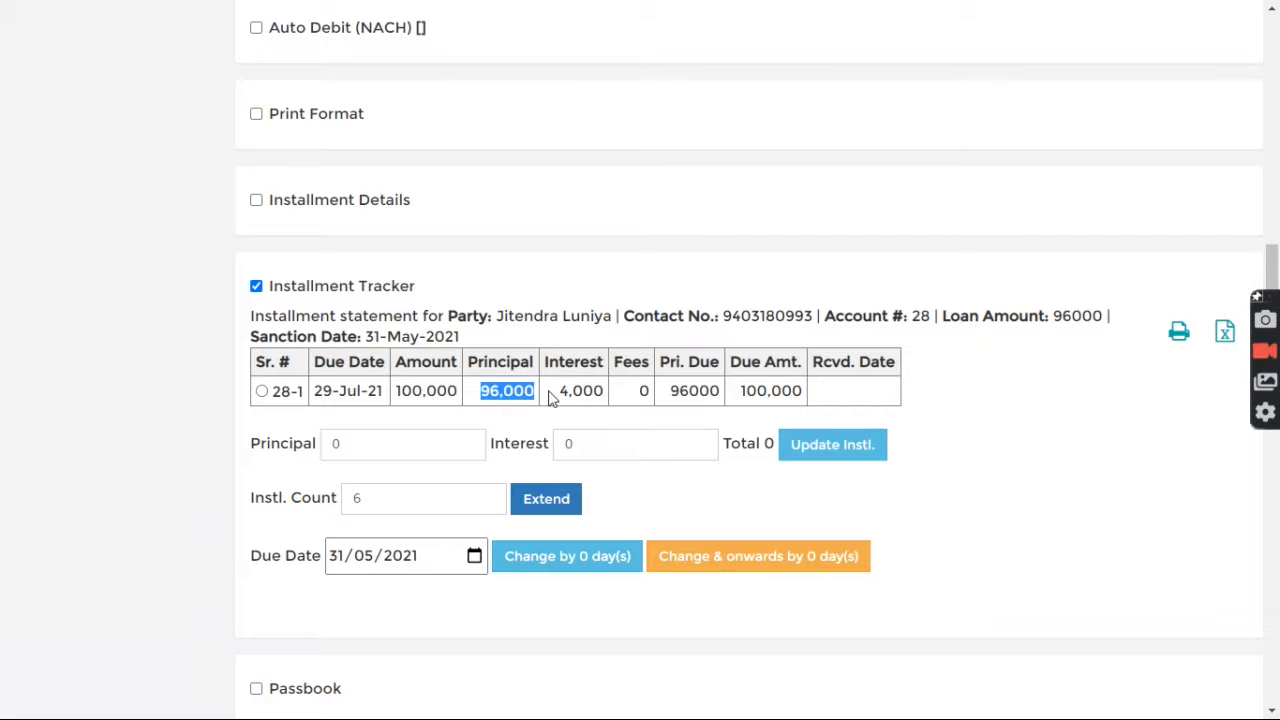
pyautogui.click(556, 396)
pyautogui.moveTo(398, 393); pyautogui.dragTo(477, 397)
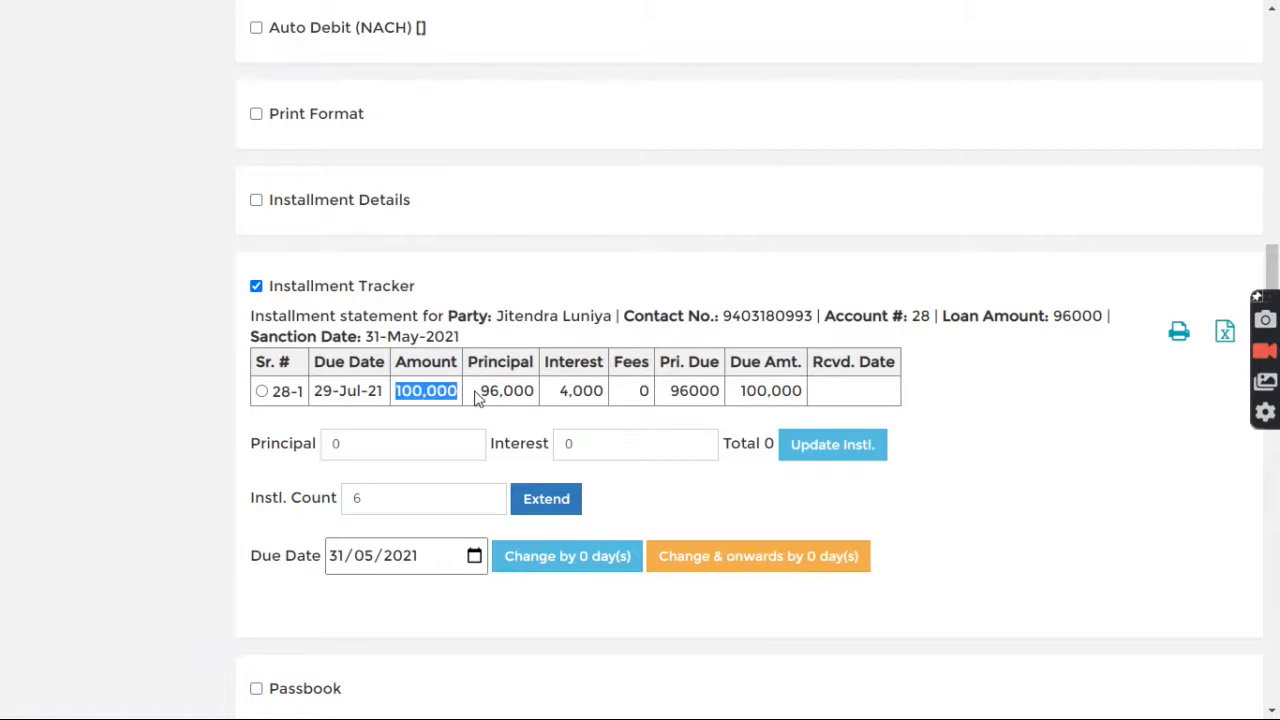
pyautogui.scroll(7, 474, 360)
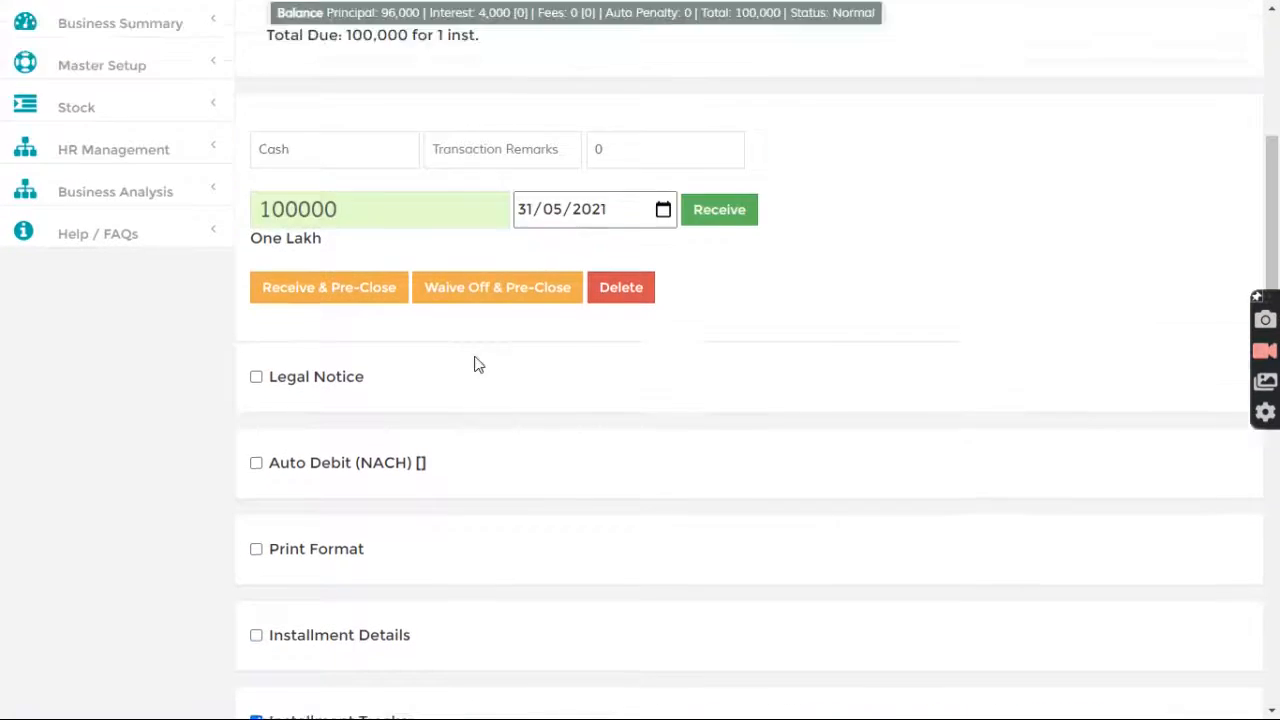
pyautogui.scroll(-8, 474, 366)
pyautogui.moveTo(314, 297); pyautogui.dragTo(383, 298)
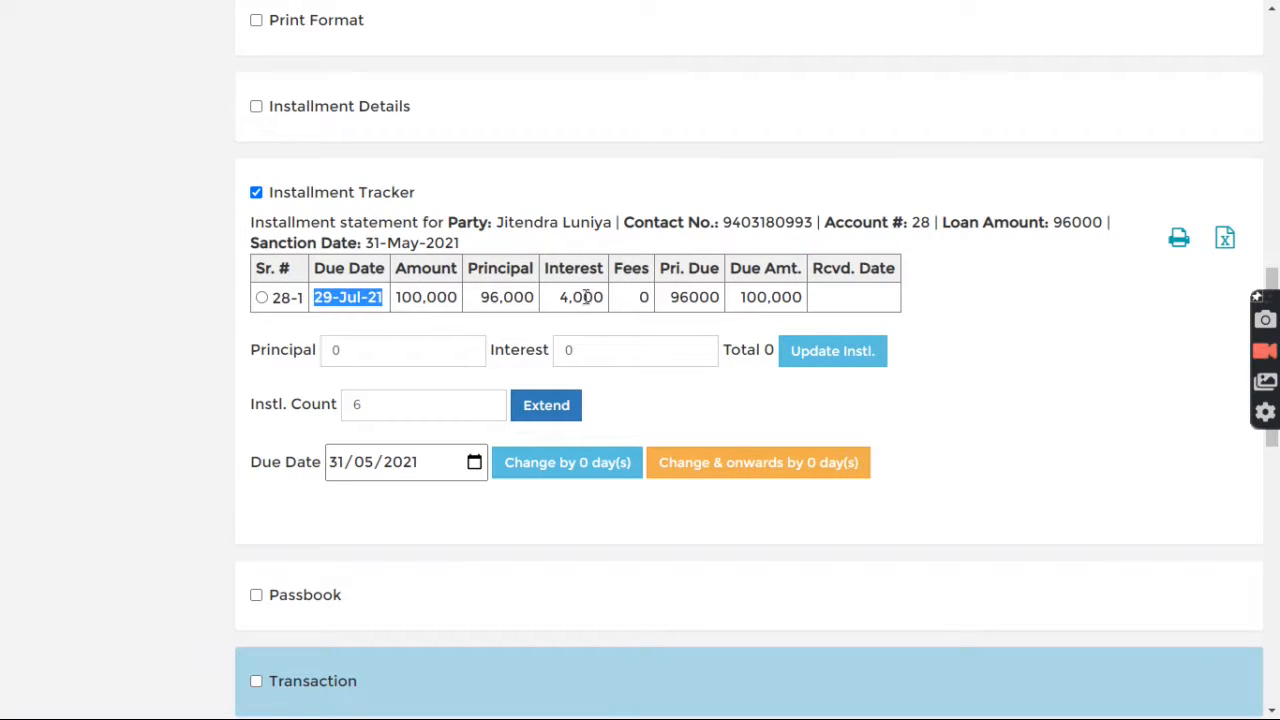
# - Record a cash receipt of 4000 on the loan, dated 31/05/2021
pyautogui.scroll(6, 582, 319)
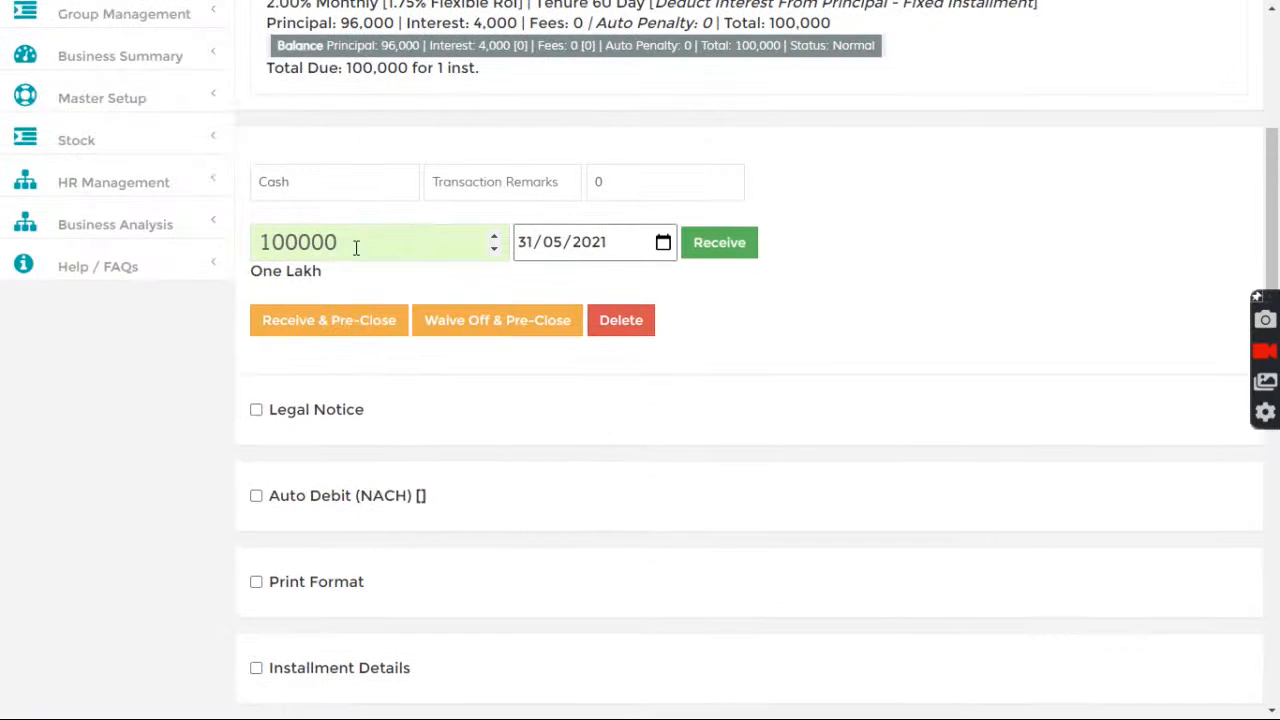
pyautogui.moveTo(356, 245); pyautogui.dragTo(250, 244)
pyautogui.write('4000')
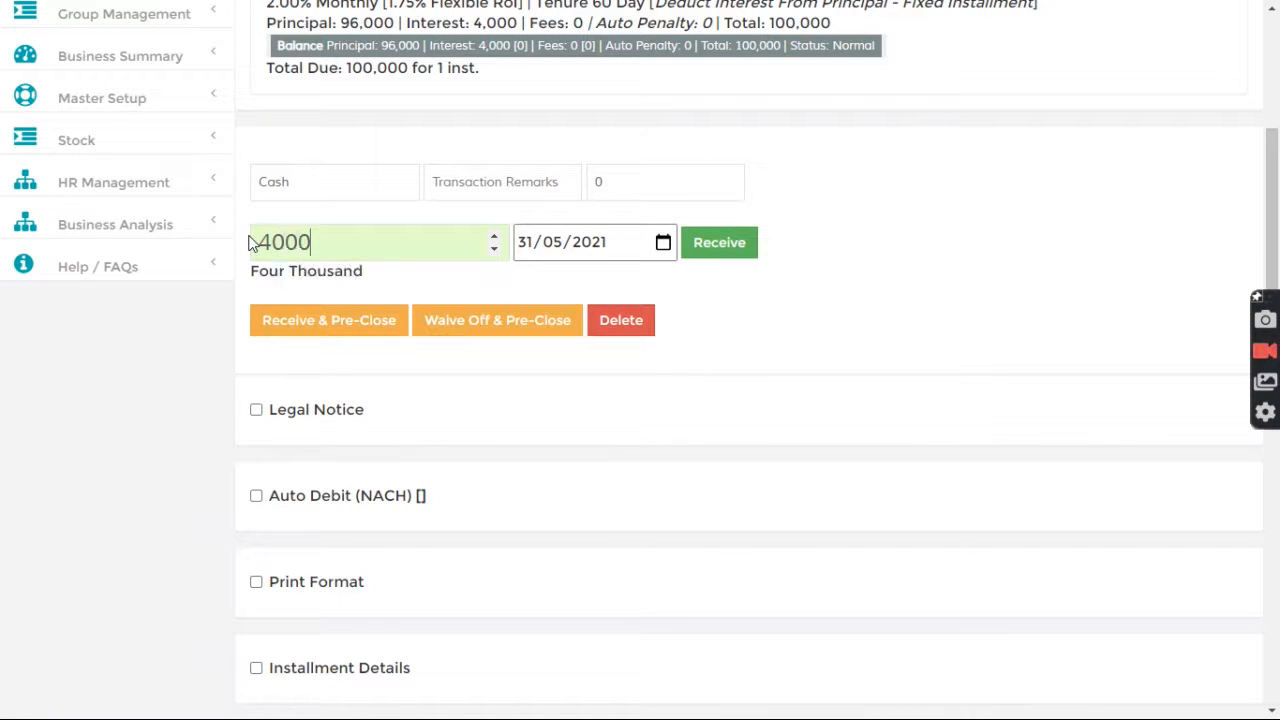
pyautogui.click(735, 243)
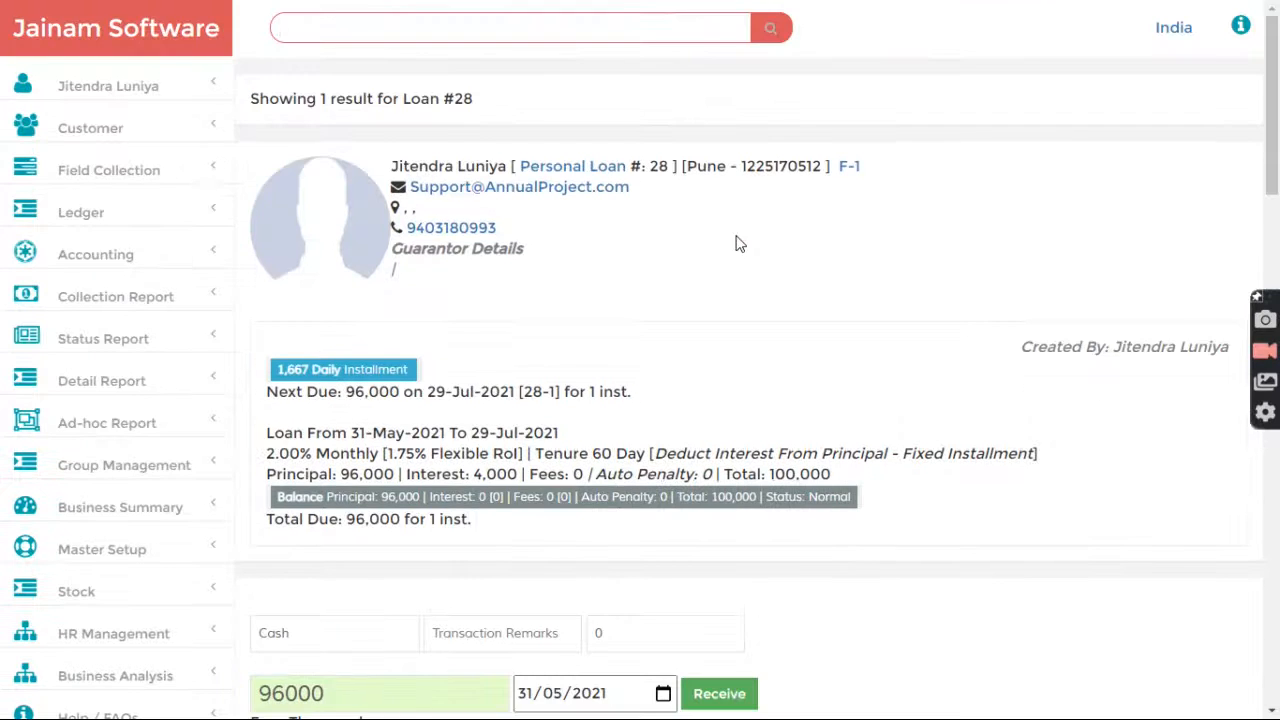
# - Compare the installment's interest and principal in the tracker with the loan's balance summary after the receipt
pyautogui.scroll(-4, 744, 410)
pyautogui.scroll(-6, 744, 410)
pyautogui.moveTo(557, 368); pyautogui.dragTo(608, 376)
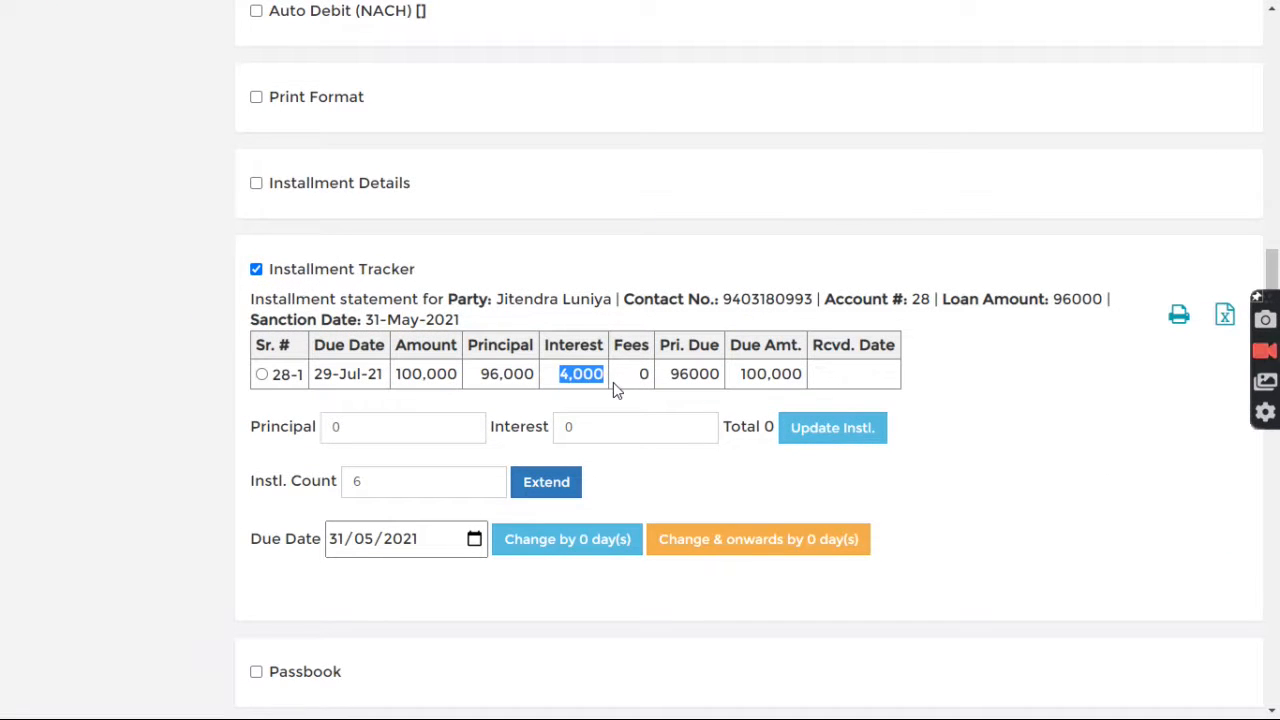
pyautogui.moveTo(478, 376); pyautogui.dragTo(548, 374)
pyautogui.scroll(10, 597, 380)
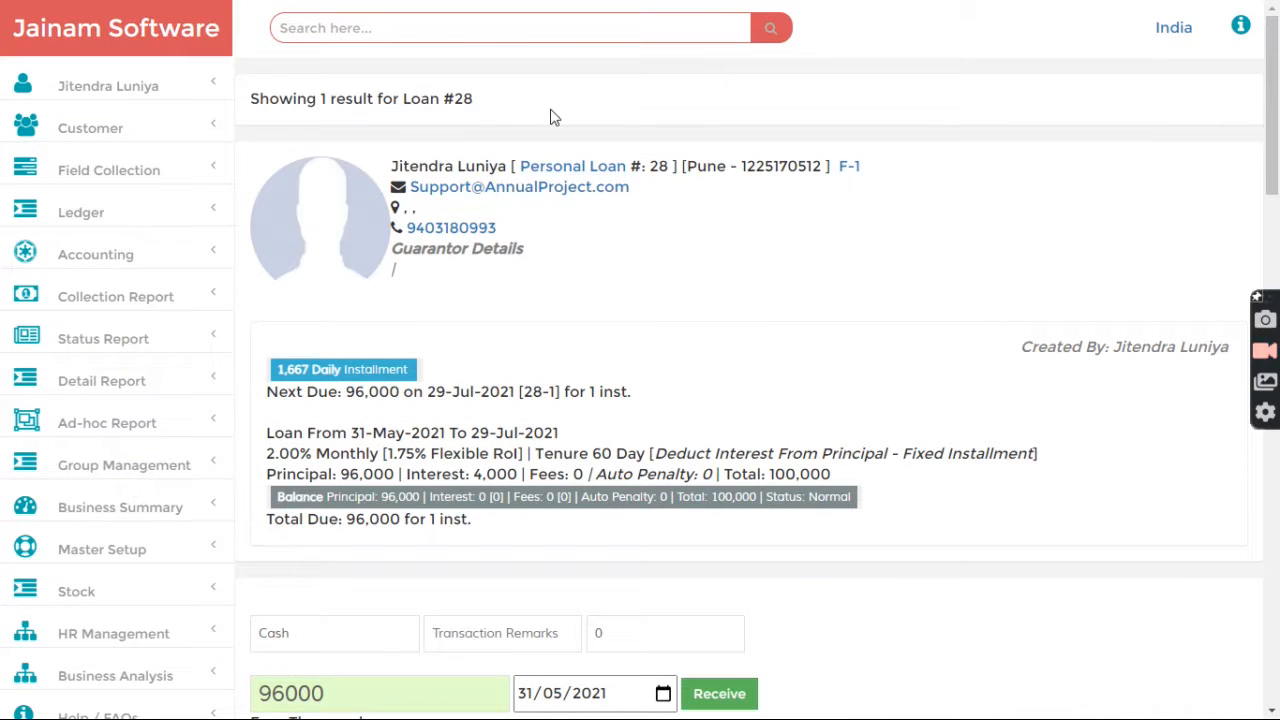
# - Search for the customer by folder number and open a new loan entry
pyautogui.click(443, 25)
pyautogui.write('f-1')
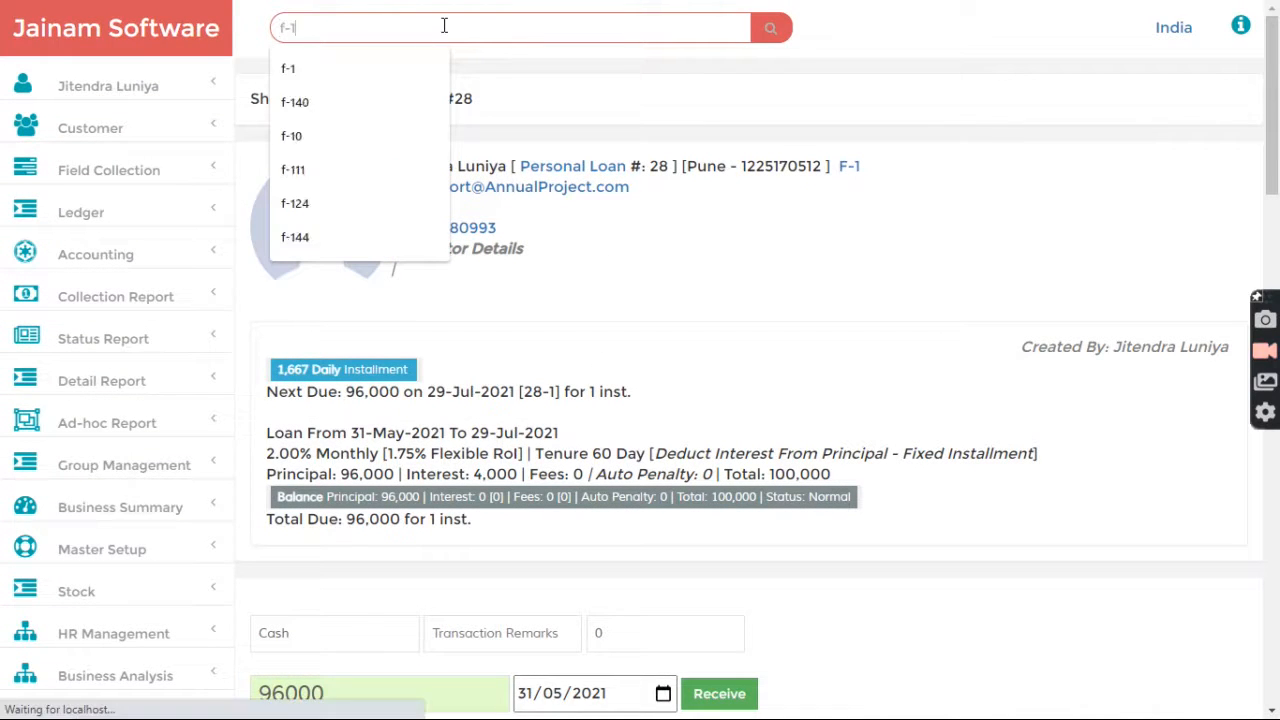
pyautogui.press('Return')
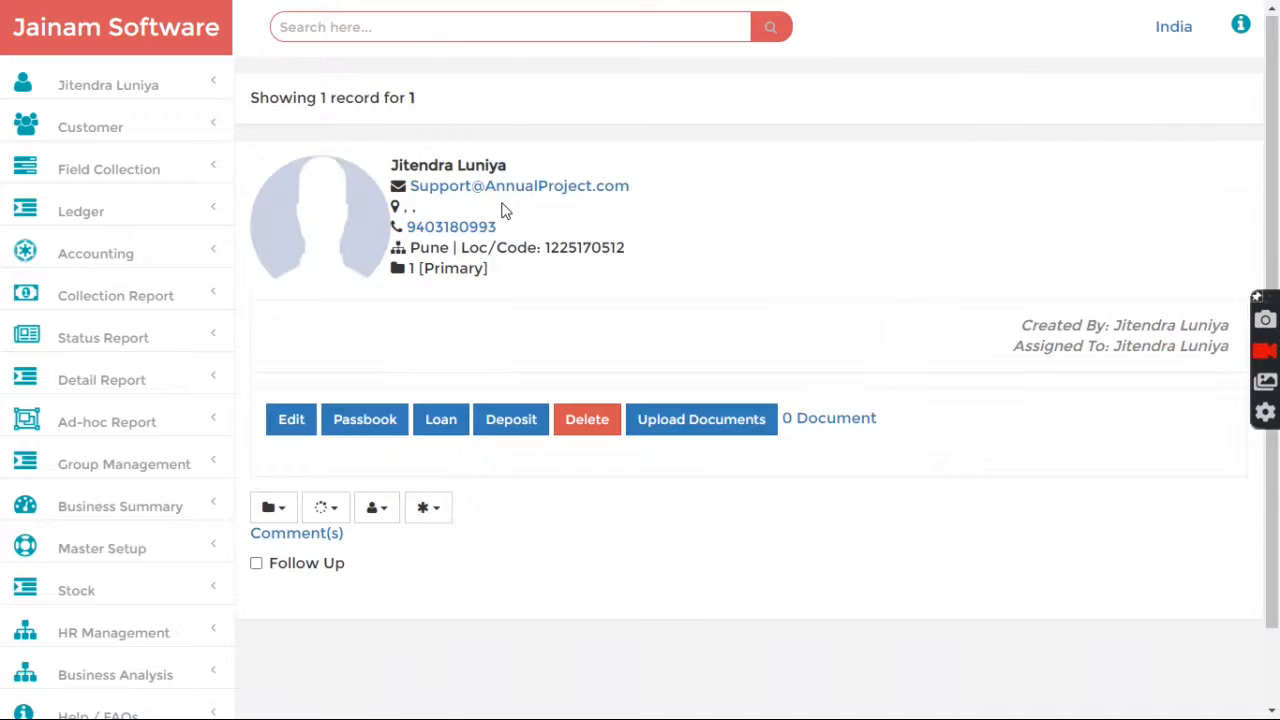
pyautogui.click(440, 419)
# - Choose the Fixed Installment - Zero RoI scheme, enable manual configuration, enter an amount of 100000, and review the disbursement and first installment dates
pyautogui.click(440, 170)
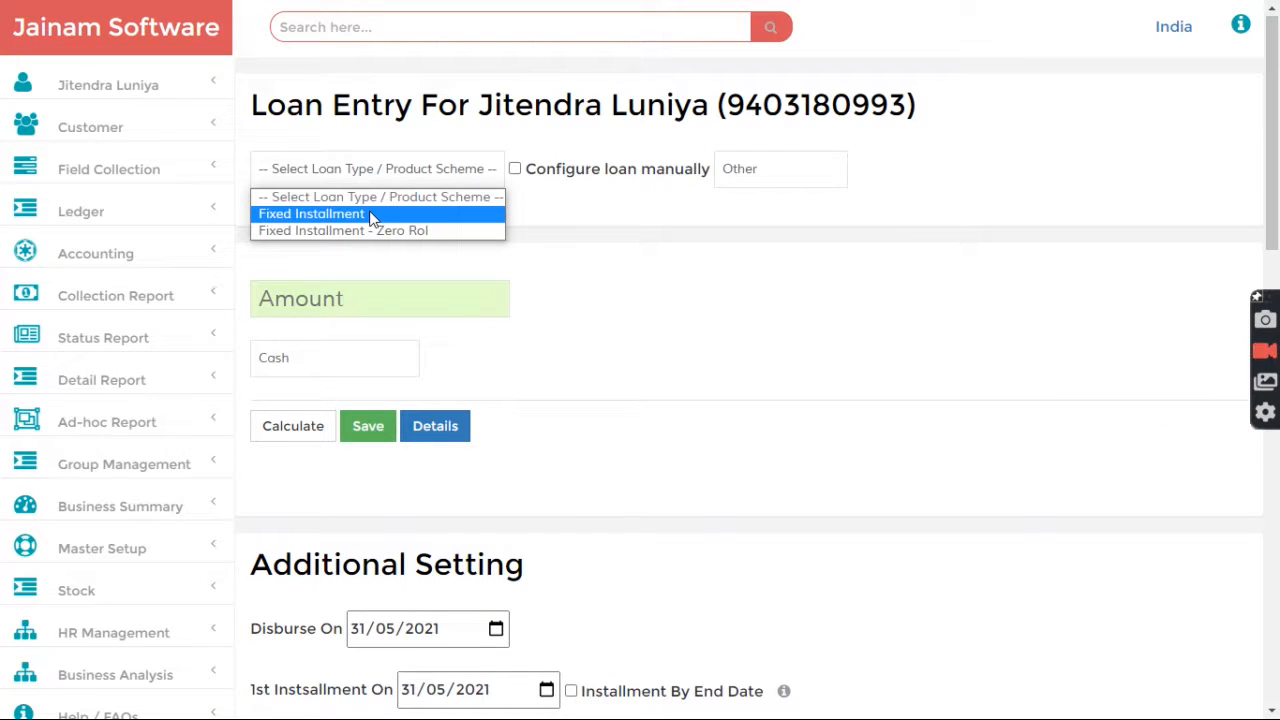
pyautogui.click(371, 215)
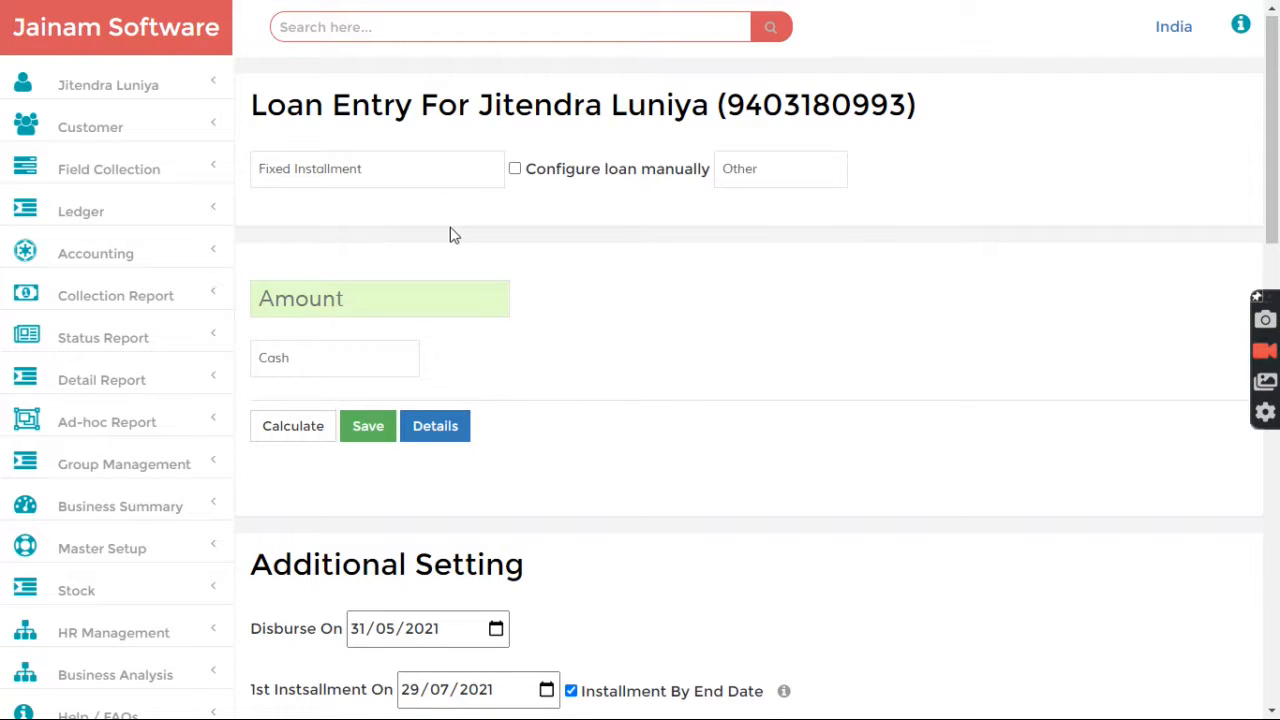
pyautogui.click(443, 171)
pyautogui.click(364, 238)
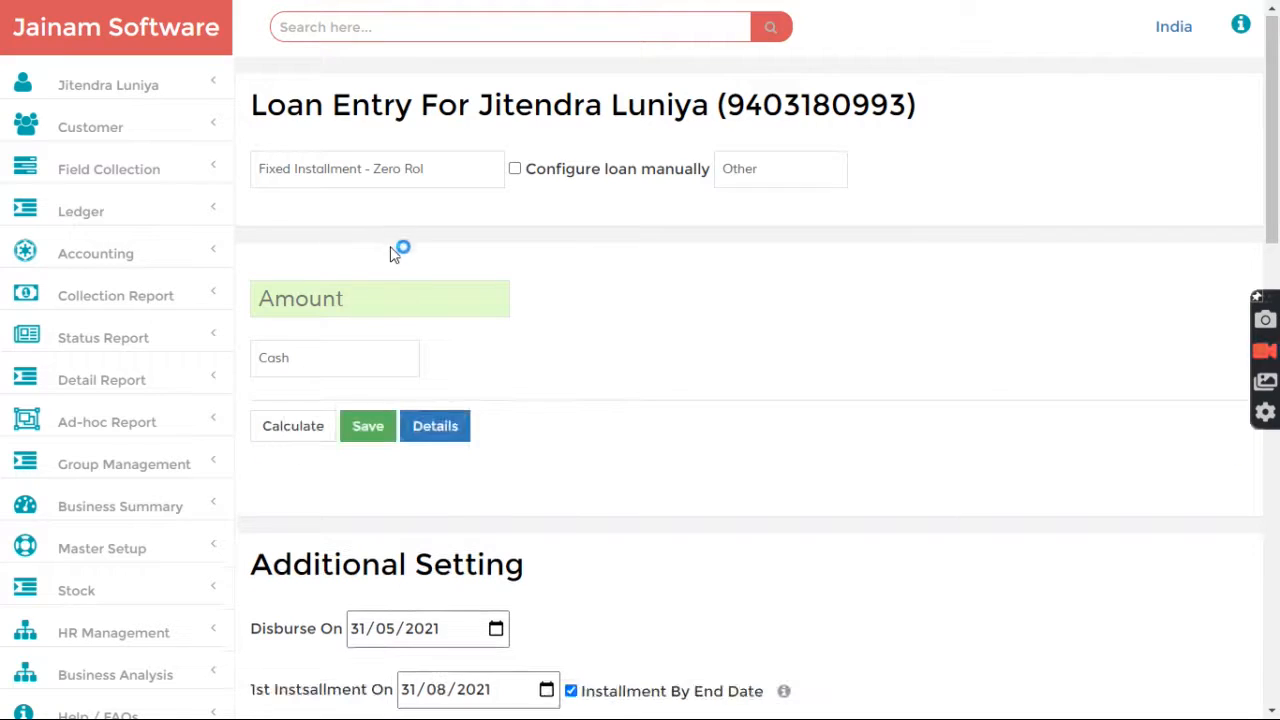
pyautogui.click(515, 169)
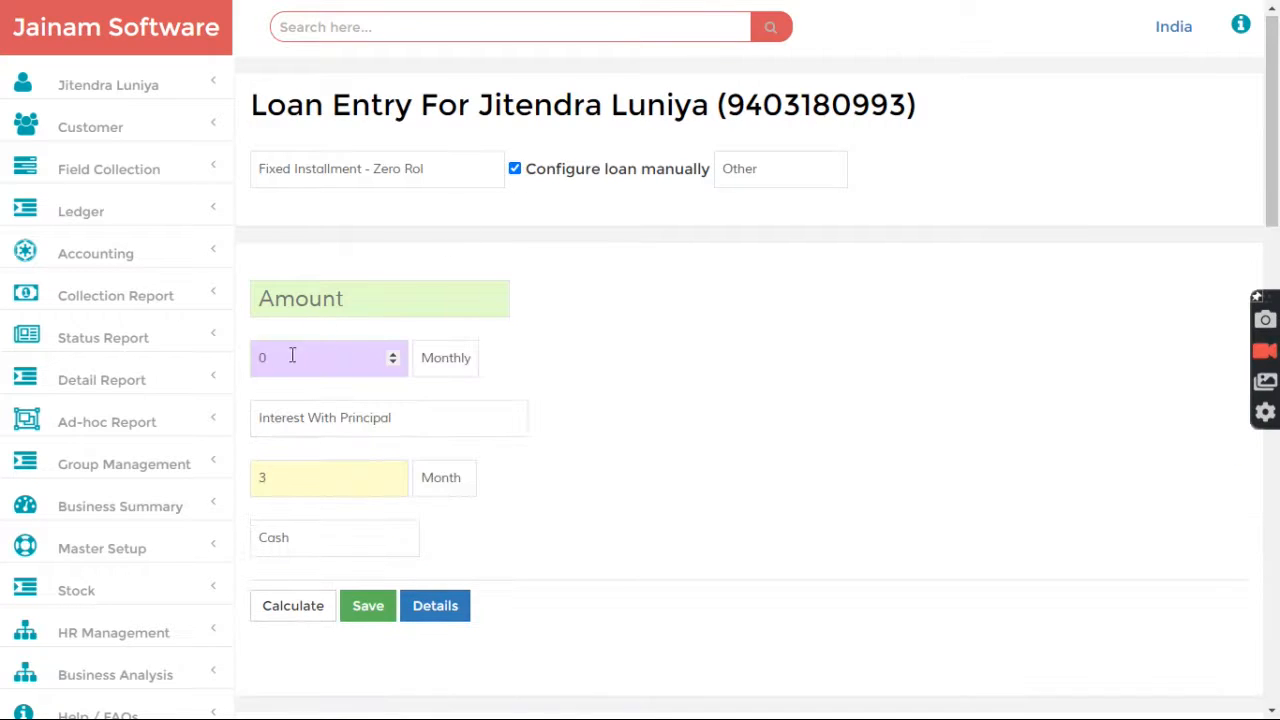
pyautogui.write('100000')
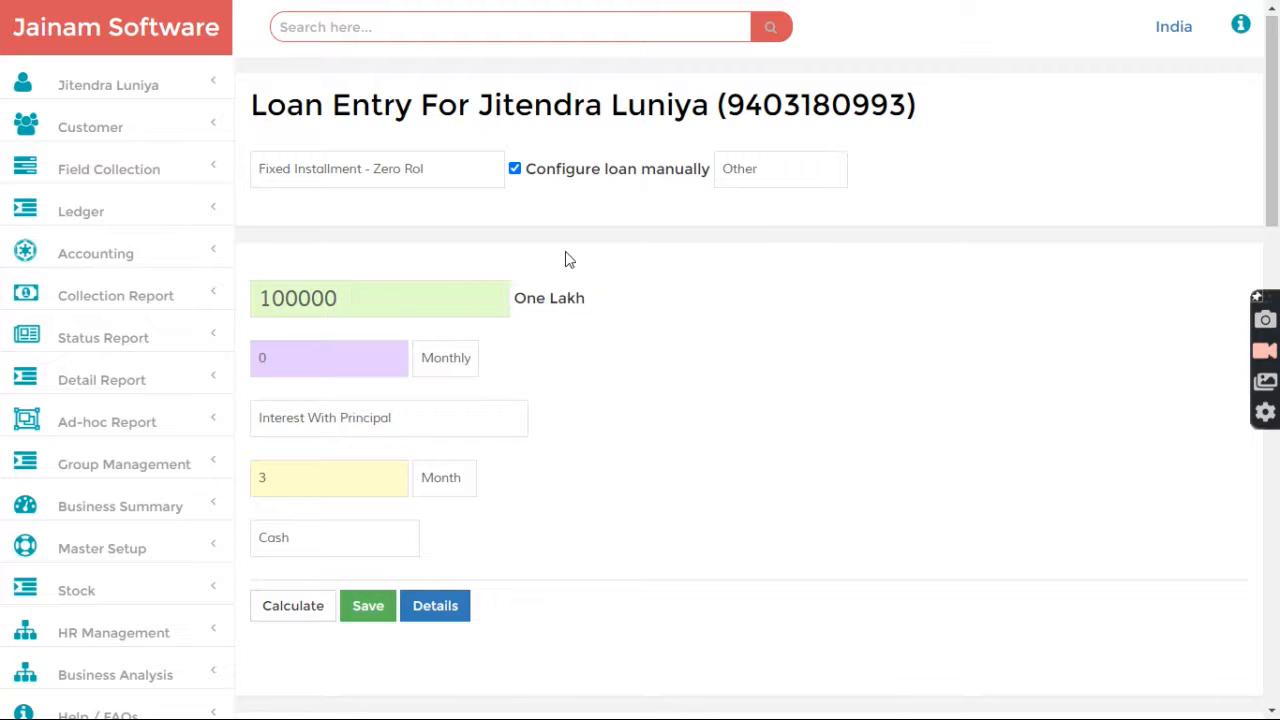
pyautogui.scroll(-3, 566, 258)
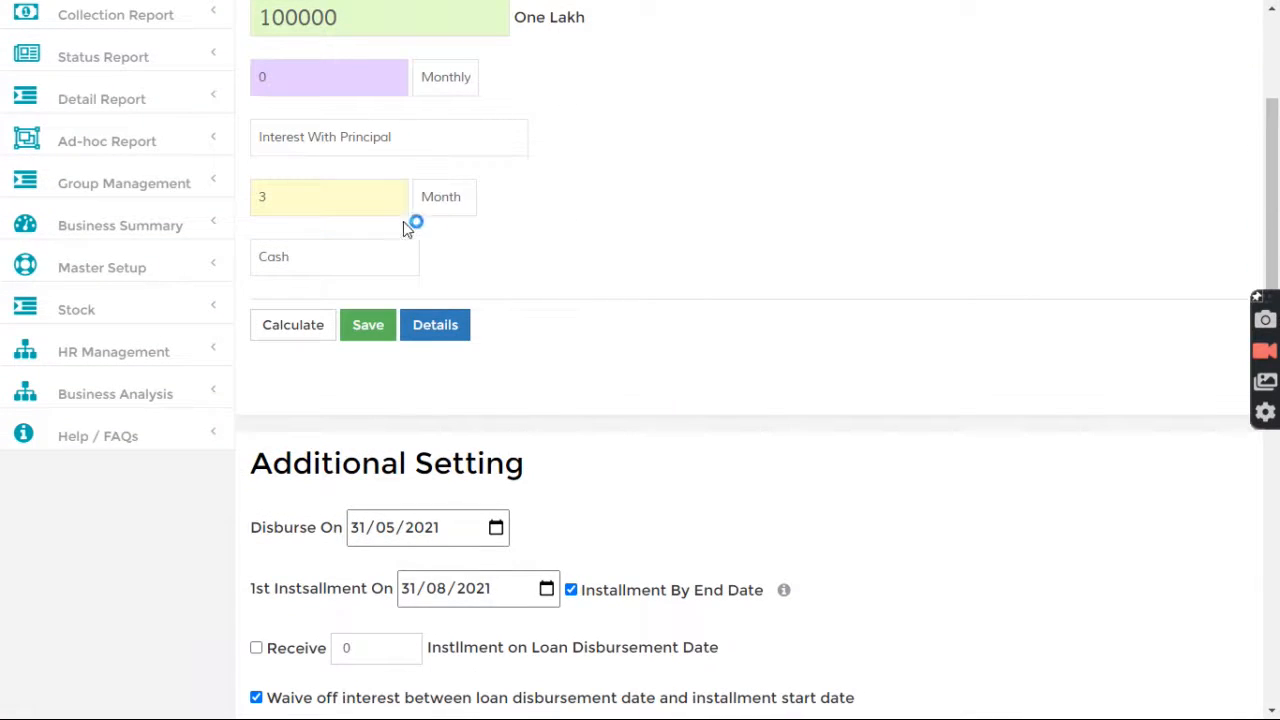
pyautogui.scroll(-1, 571, 218)
pyautogui.scroll(-2, 571, 218)
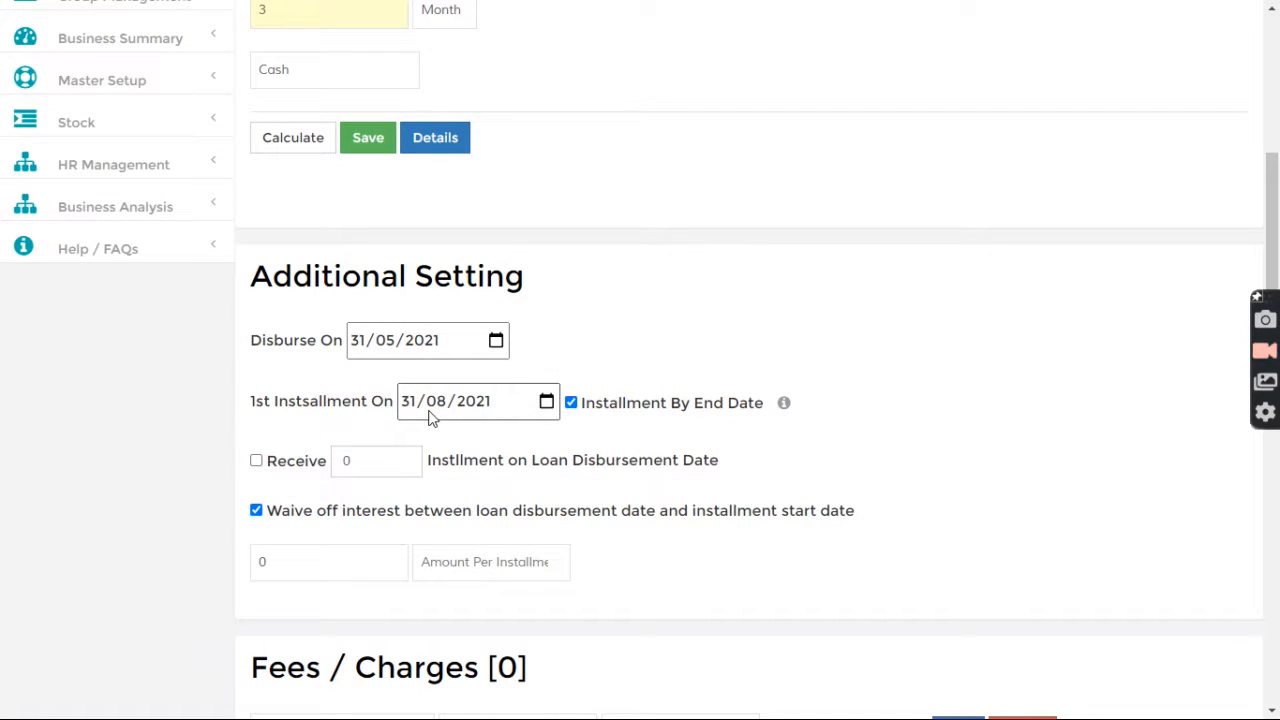
# - Add an Interest Received (Cr.) charge of 4000 to the loan's fees without adding it to the installments
pyautogui.scroll(-5, 583, 343)
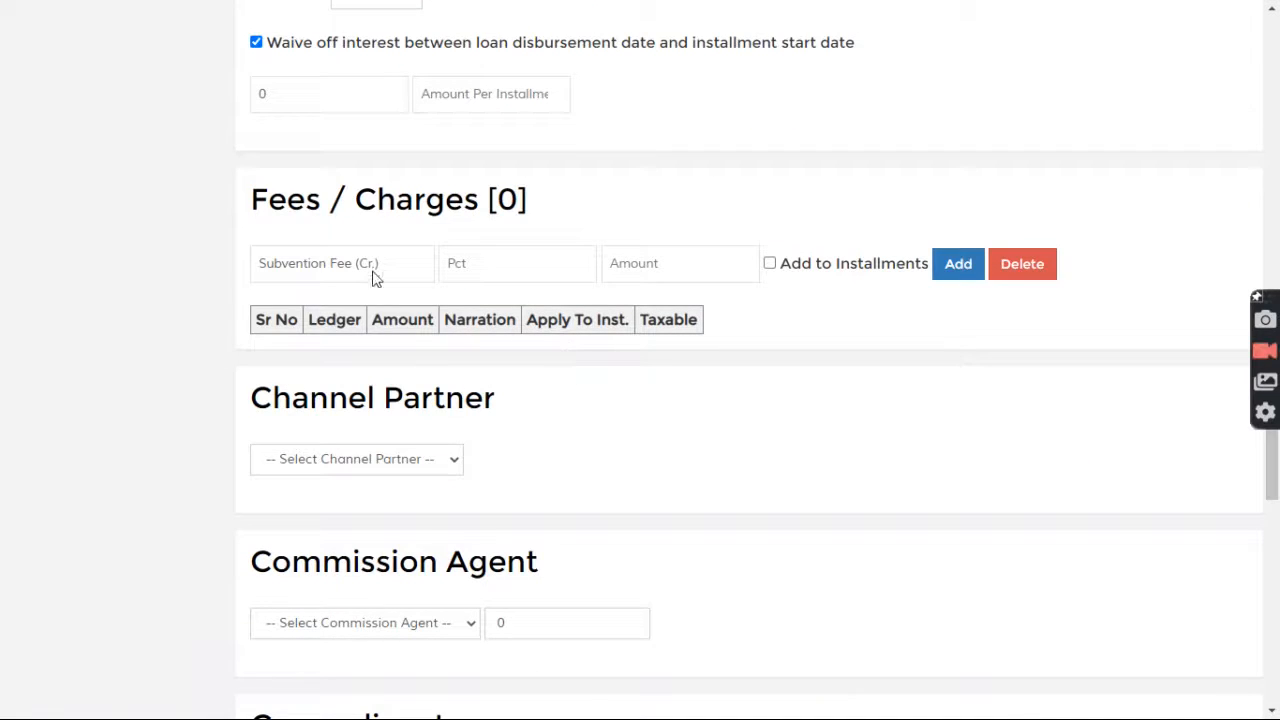
pyautogui.click(368, 270)
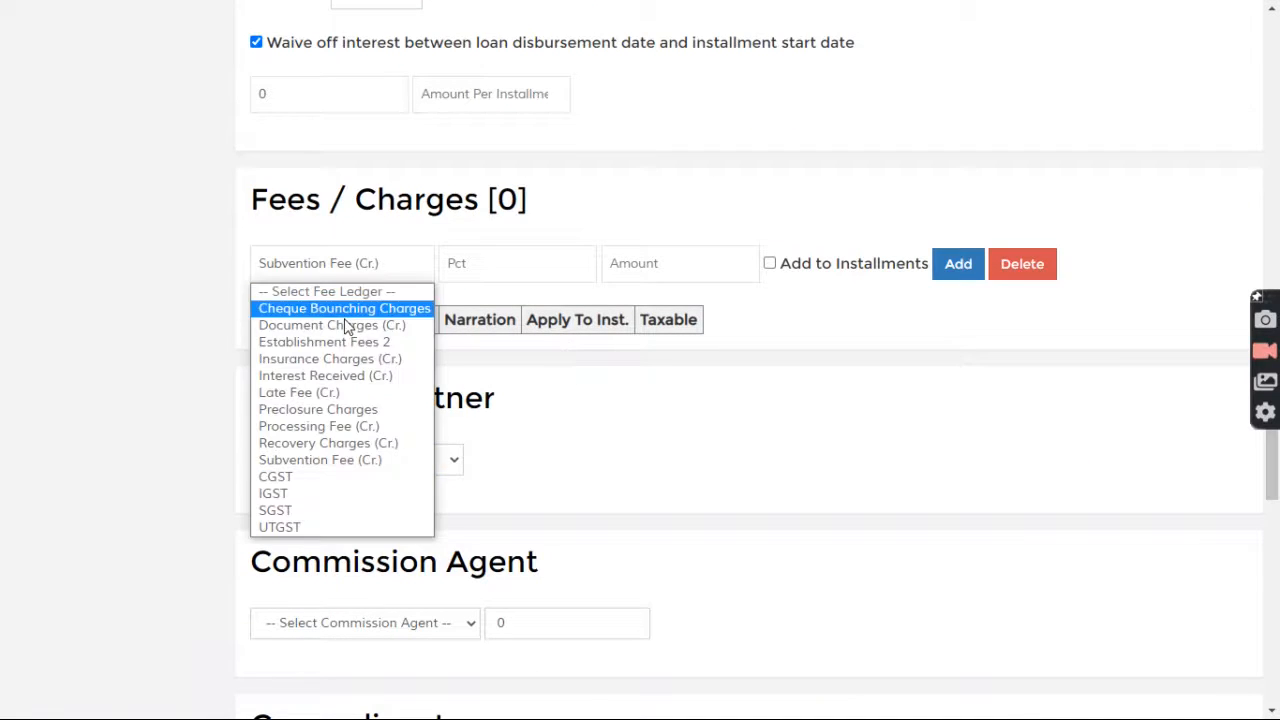
pyautogui.click(337, 375)
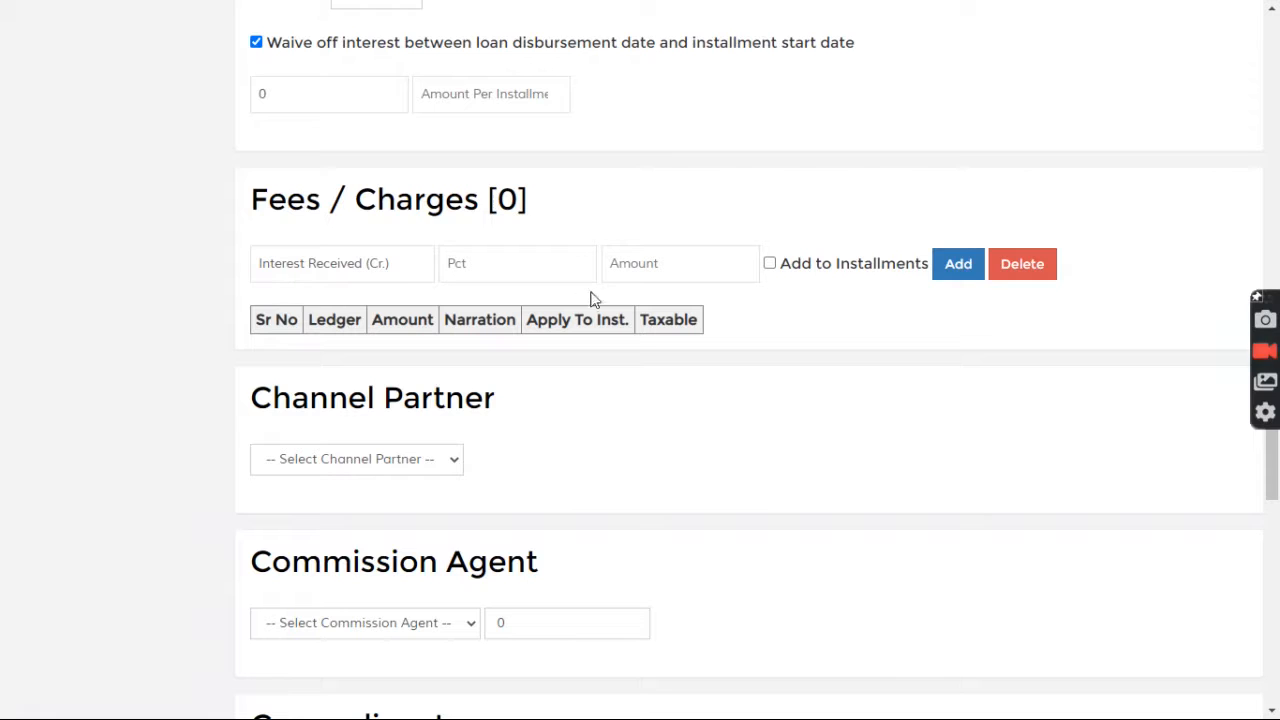
pyautogui.write('4000')
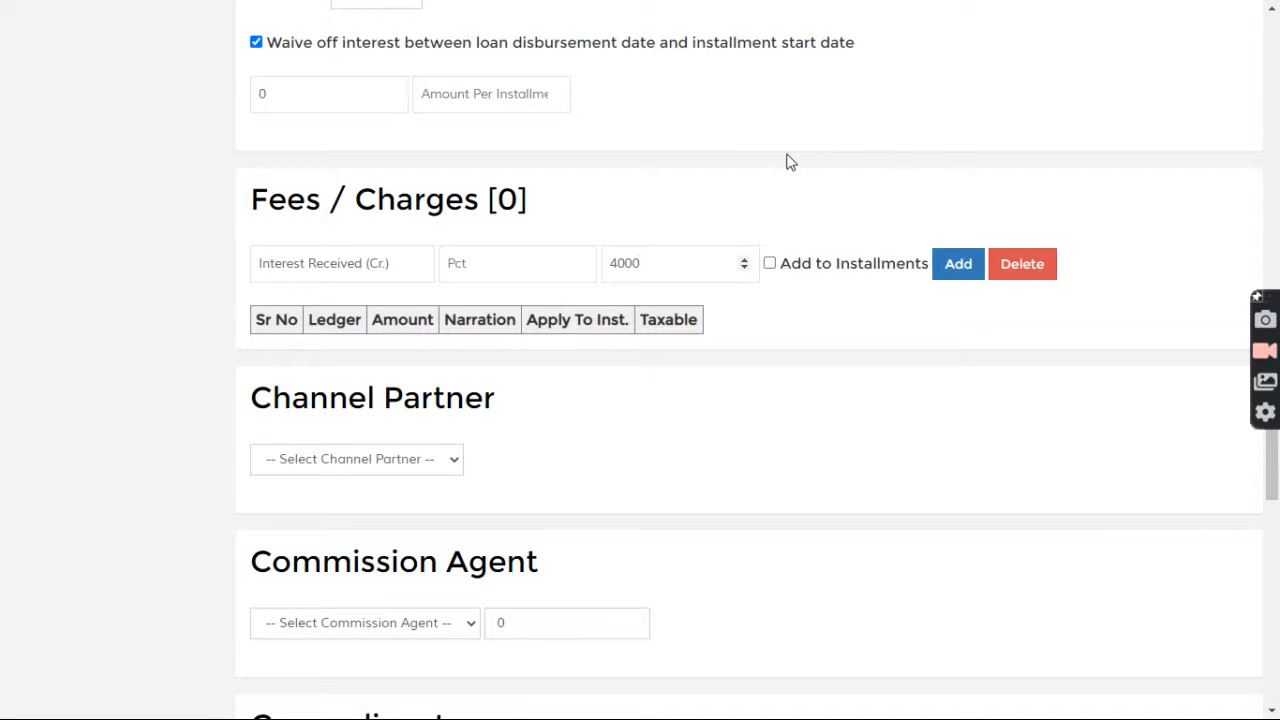
pyautogui.click(955, 268)
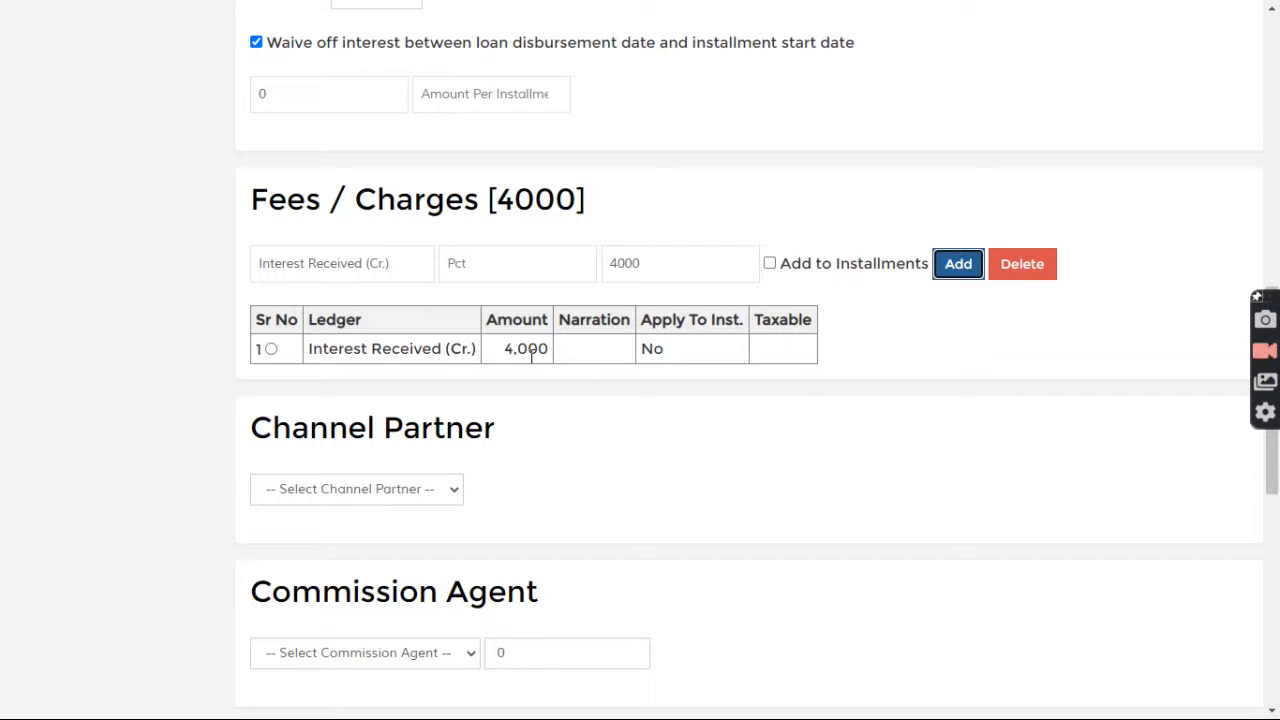
# - Calculate the loan and compare the payout amount with the added interest charge
pyautogui.scroll(8, 531, 357)
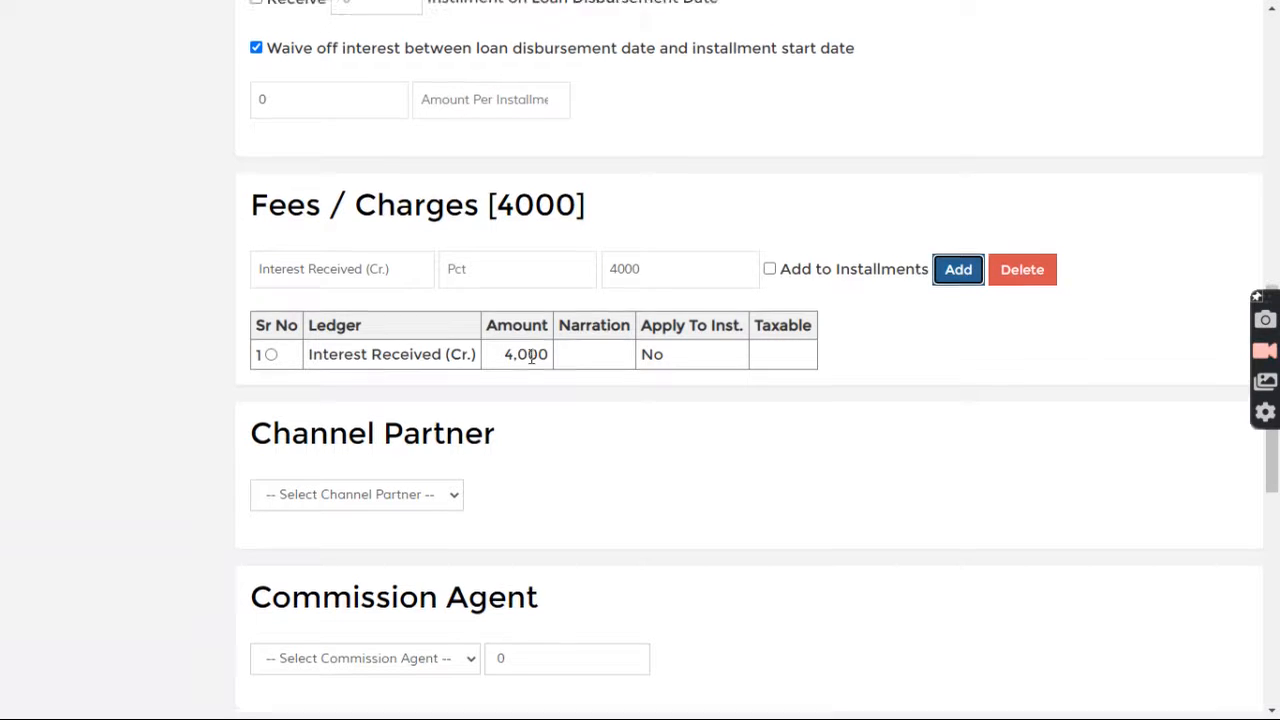
pyautogui.scroll(1, 531, 357)
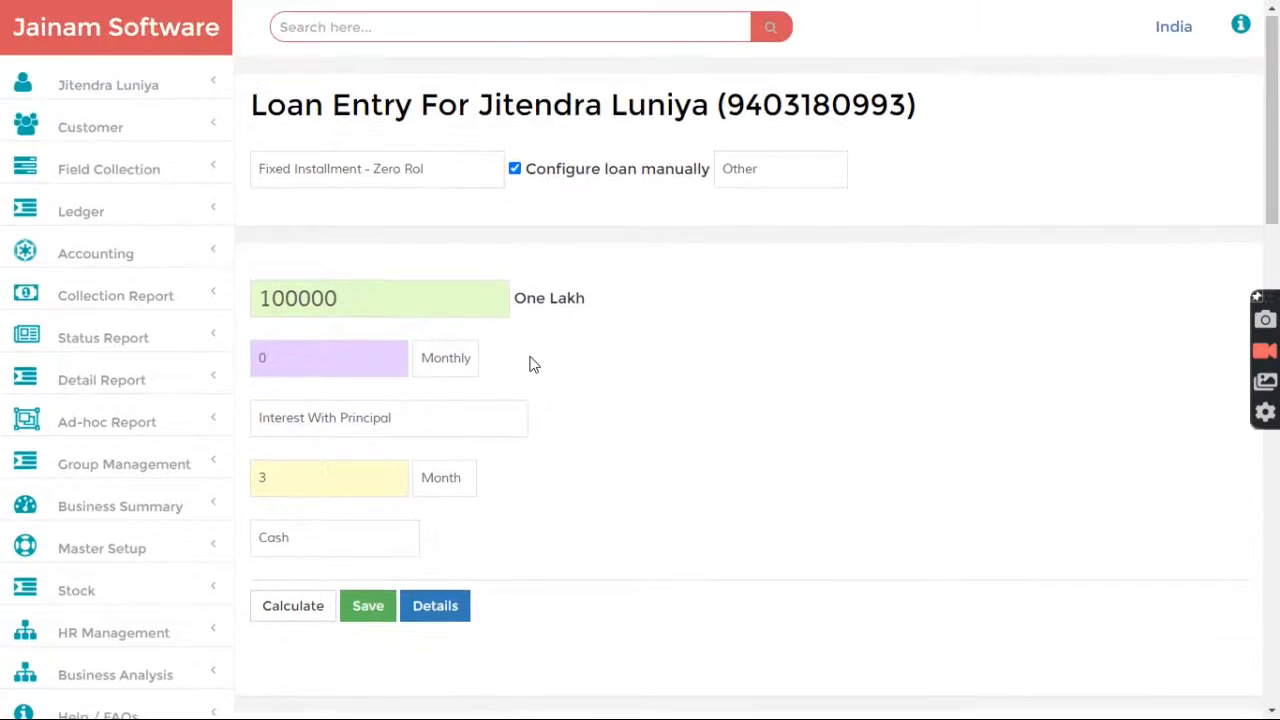
pyautogui.scroll(-3, 531, 357)
pyautogui.scroll(1, 531, 339)
pyautogui.click(290, 418)
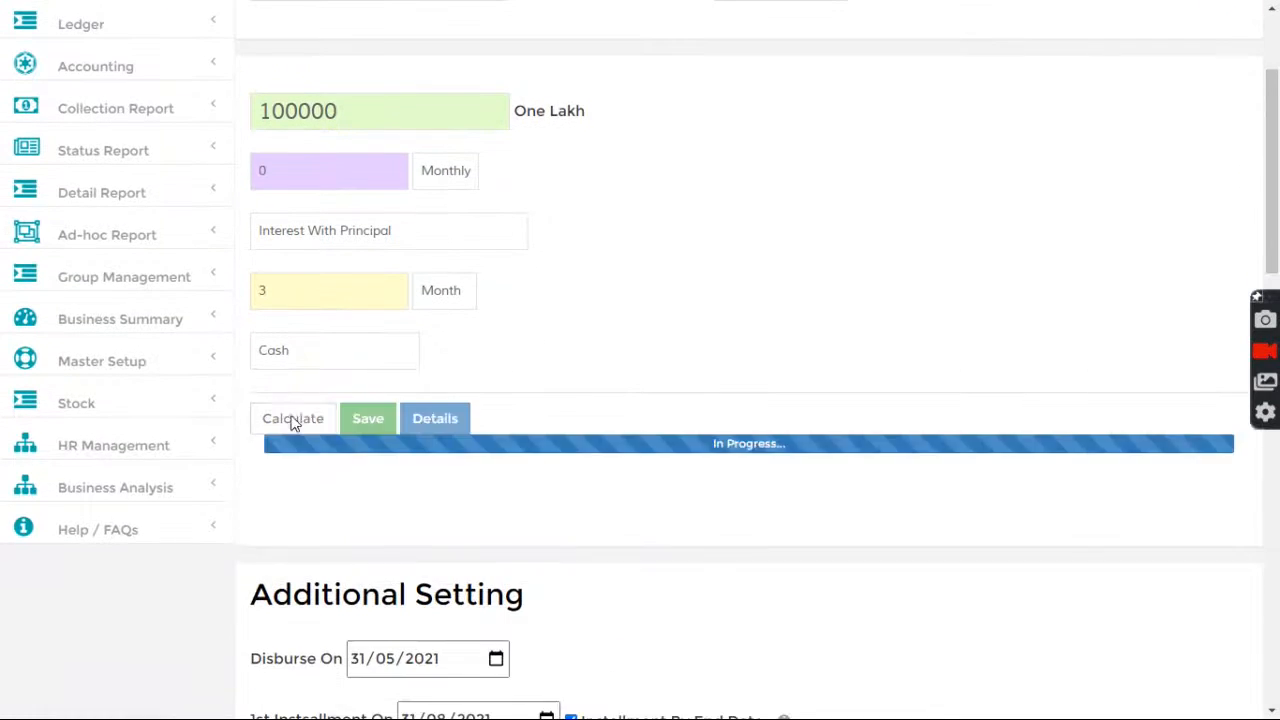
pyautogui.moveTo(377, 476); pyautogui.dragTo(430, 484)
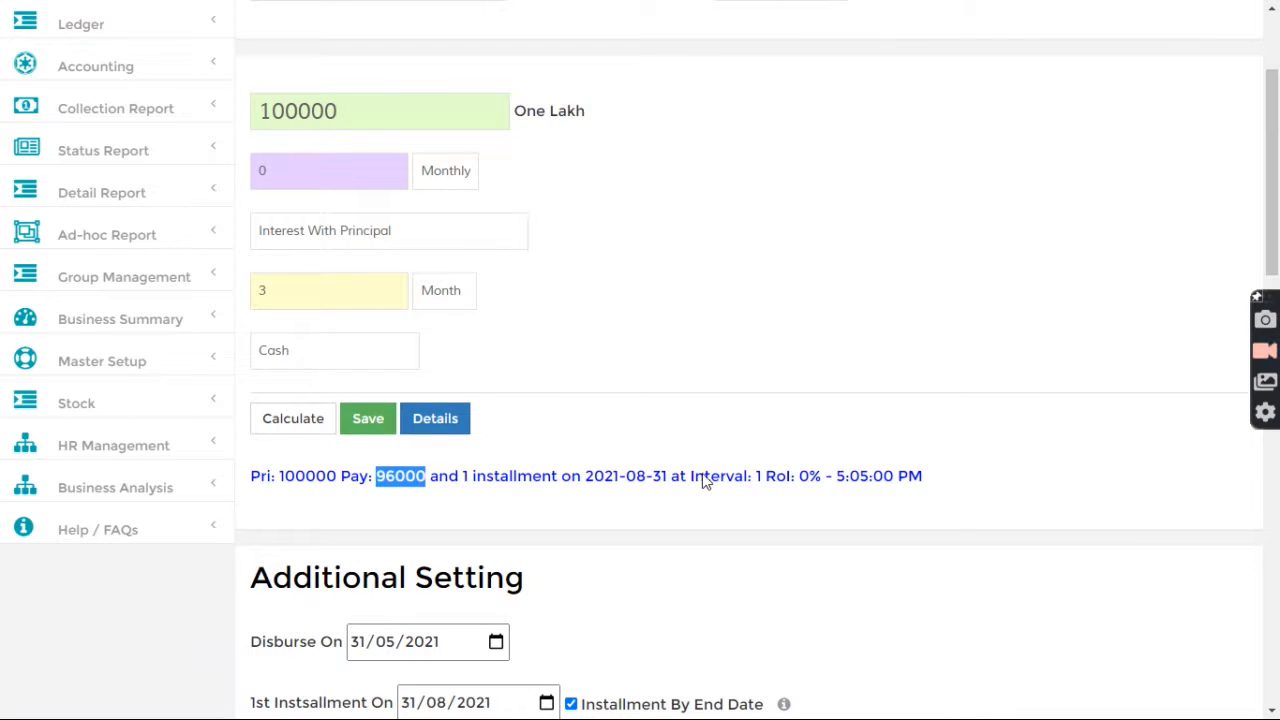
pyautogui.scroll(-6, 704, 481)
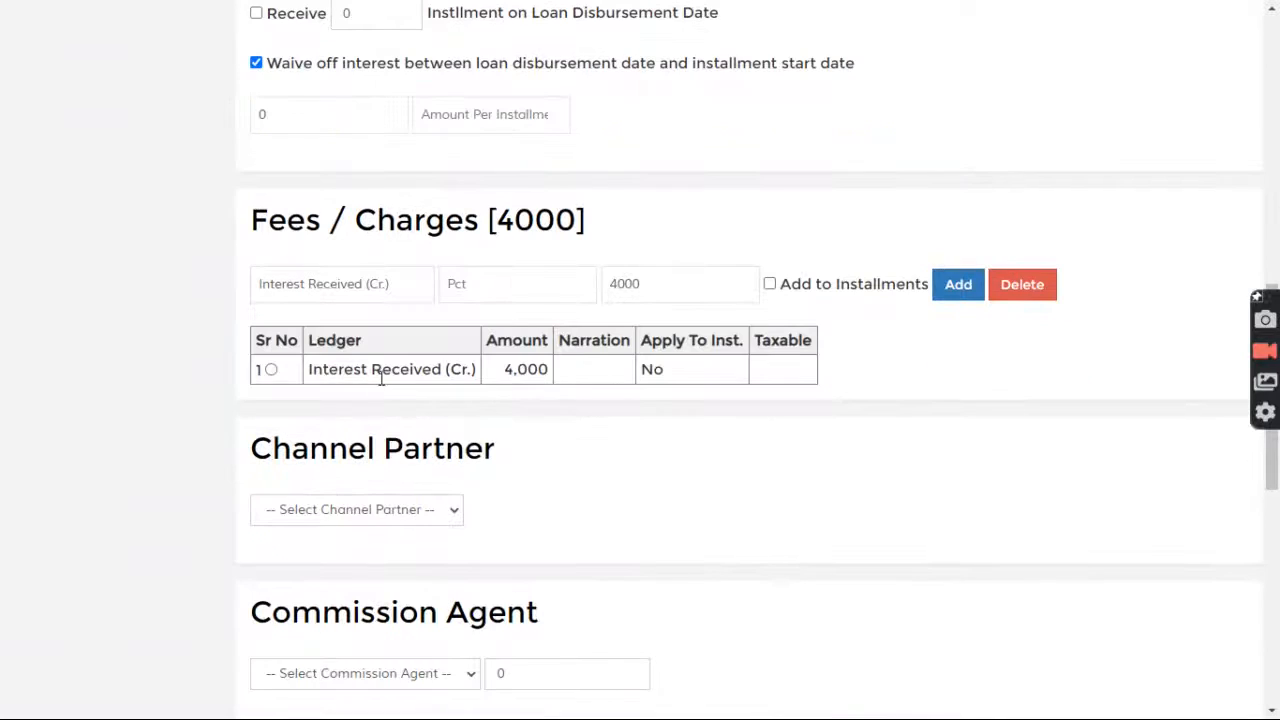
pyautogui.scroll(10, 569, 429)
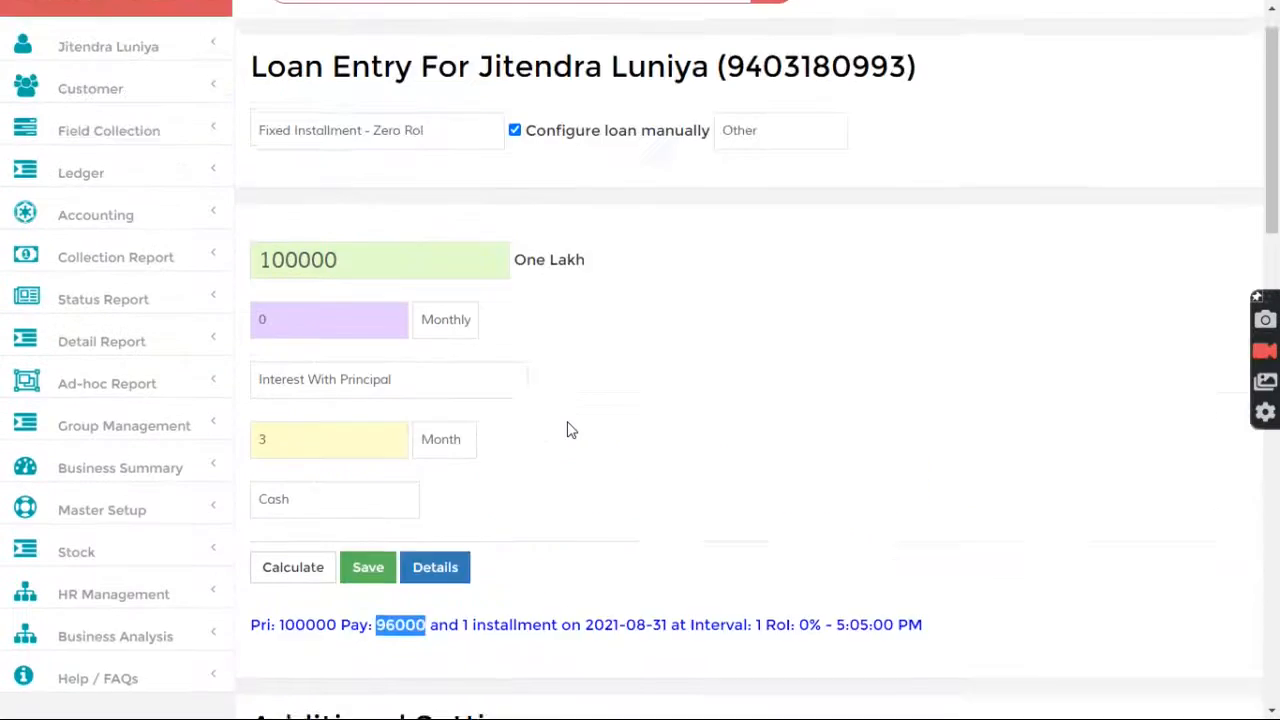
pyautogui.scroll(-1, 500, 420)
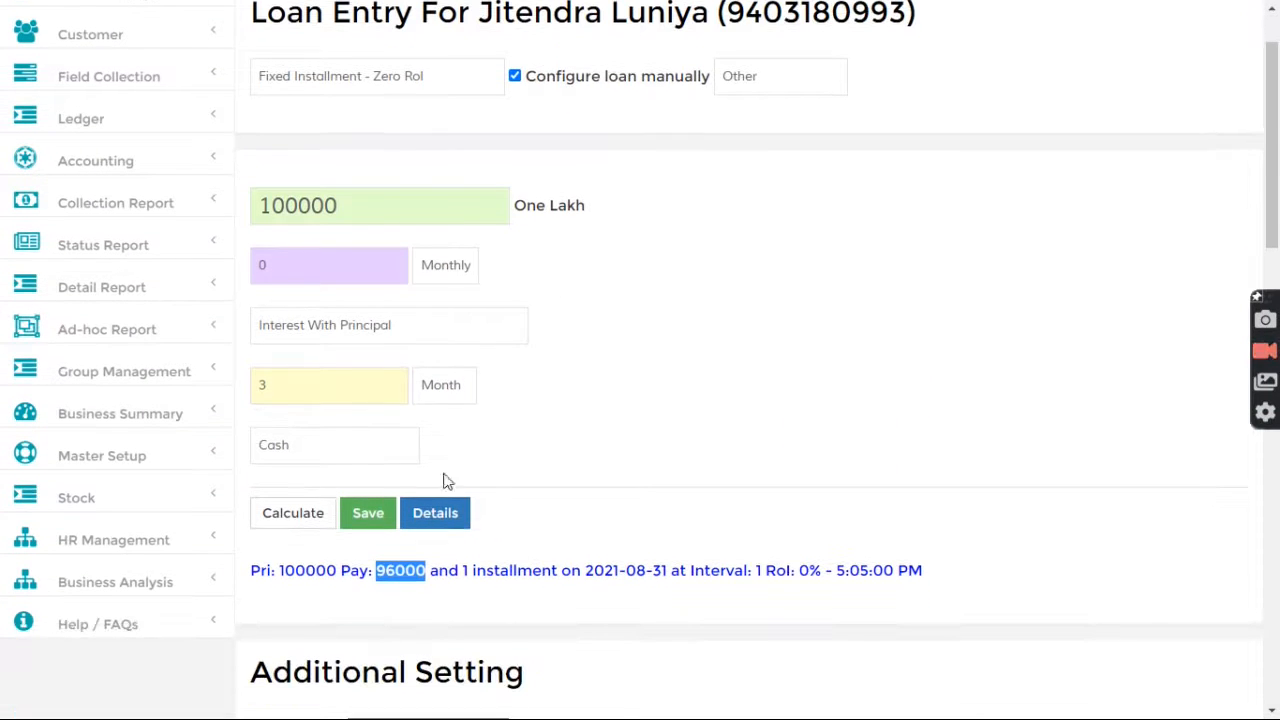
# - Save the loan and look it up by its loan number
pyautogui.click(368, 513)
pyautogui.scroll(1, 437, 380)
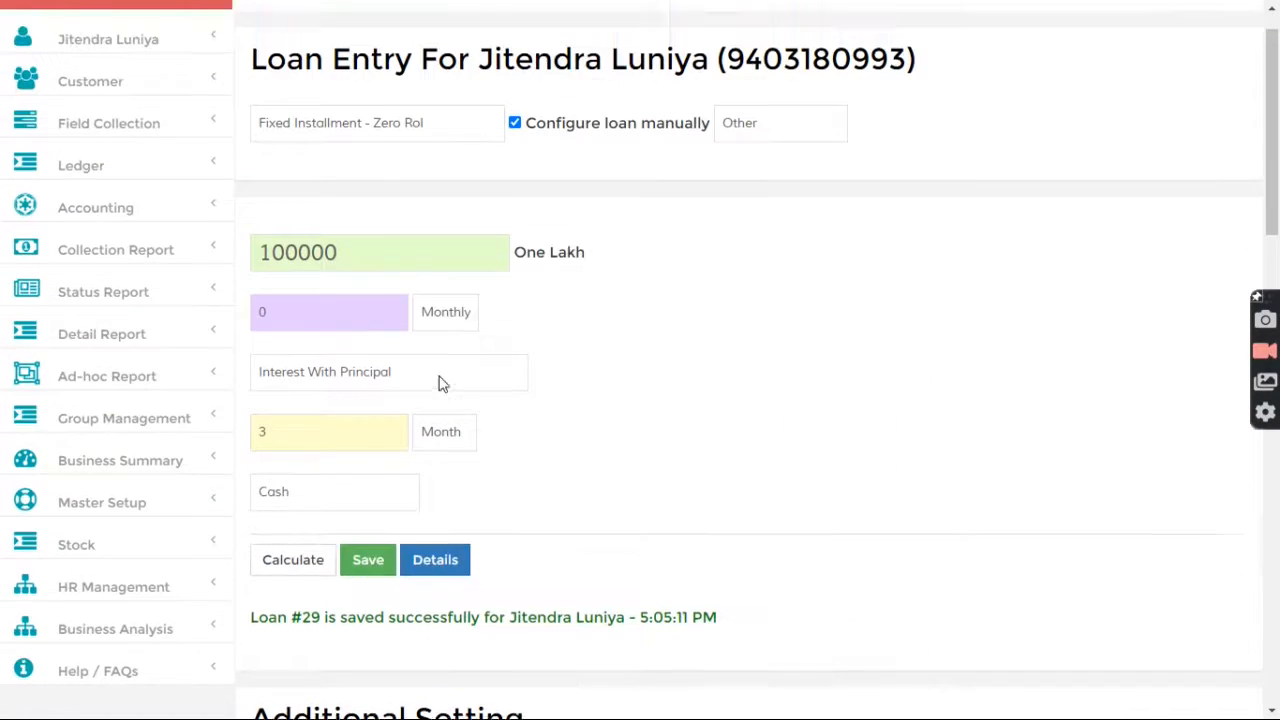
pyautogui.click(372, 37)
pyautogui.write('29')
pyautogui.press('Return')
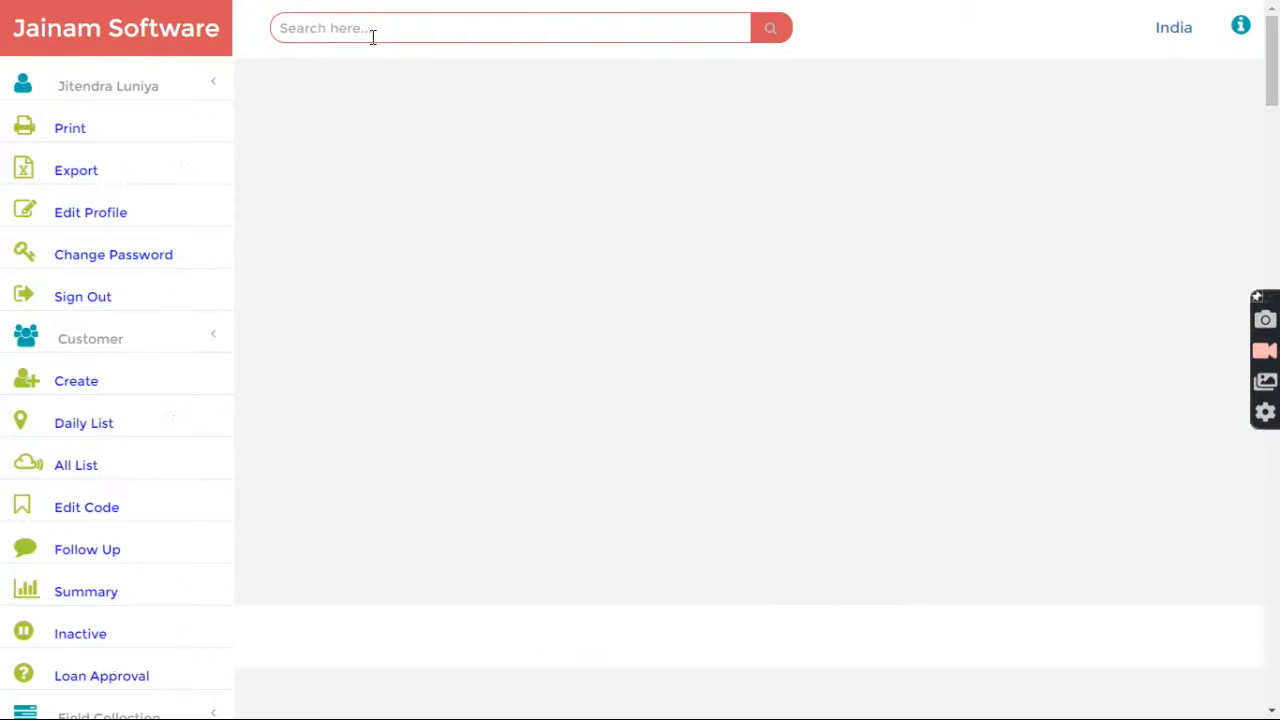
# - Open the loan's Installment Tracker and examine the installment's amount, principal and interest
pyautogui.scroll(-10, 428, 295)
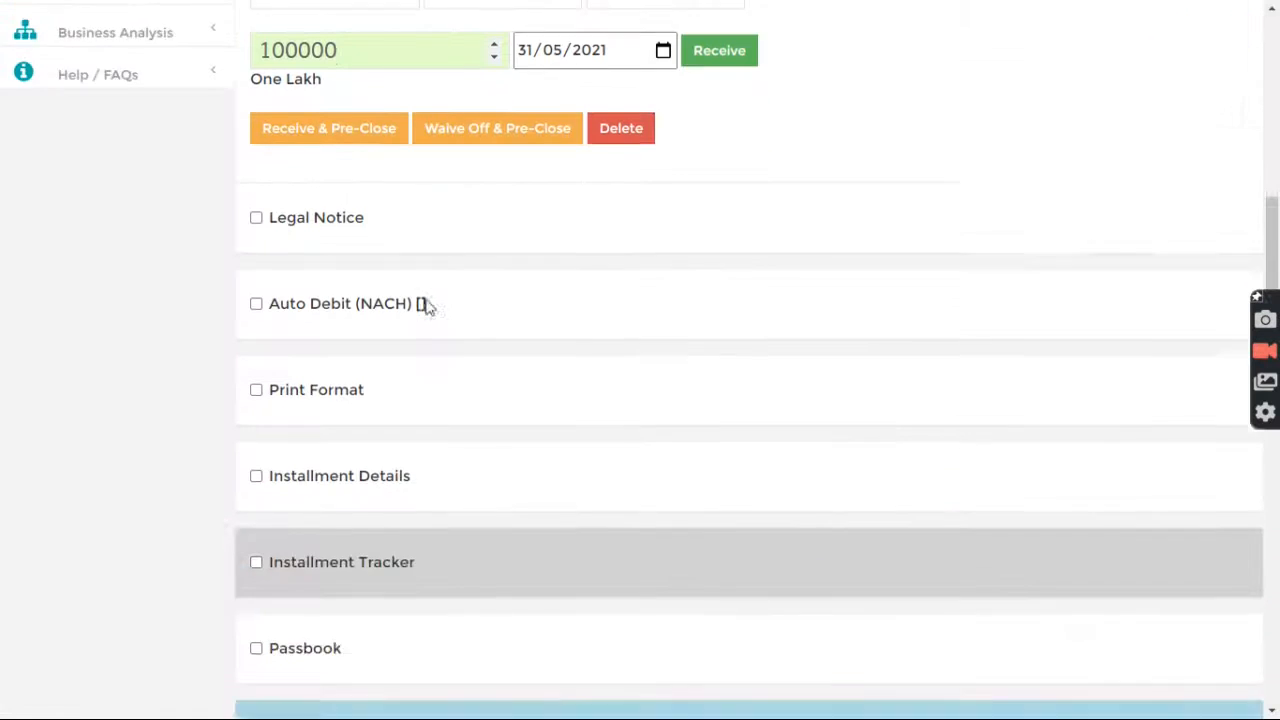
pyautogui.click(368, 476)
pyautogui.scroll(-3, 428, 446)
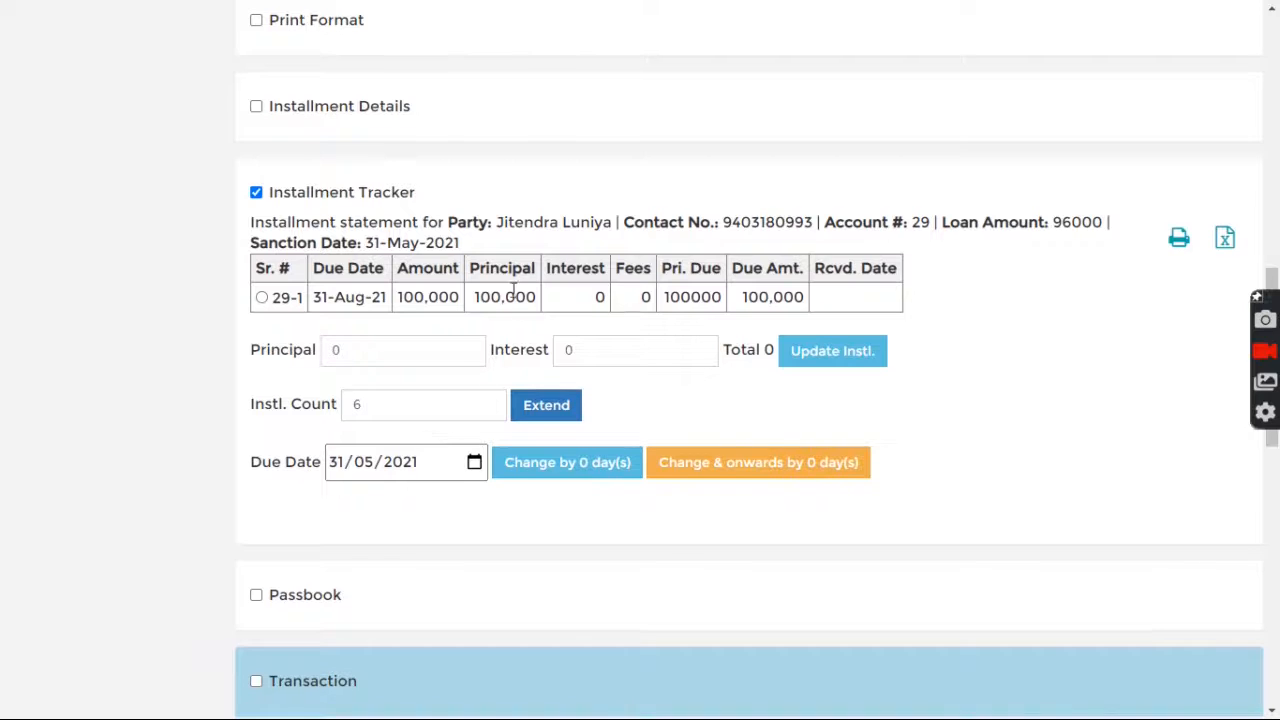
pyautogui.doubleClick(399, 297)
pyautogui.doubleClick(597, 295)
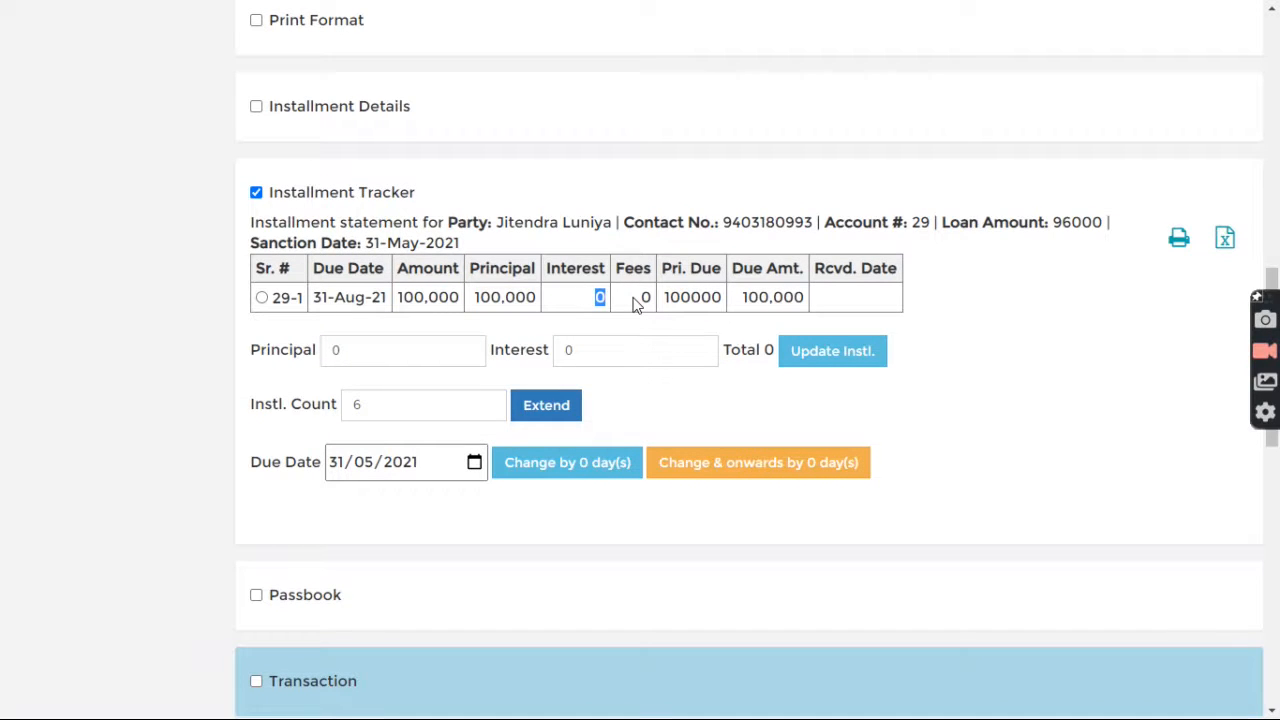
pyautogui.moveTo(475, 300); pyautogui.dragTo(548, 315)
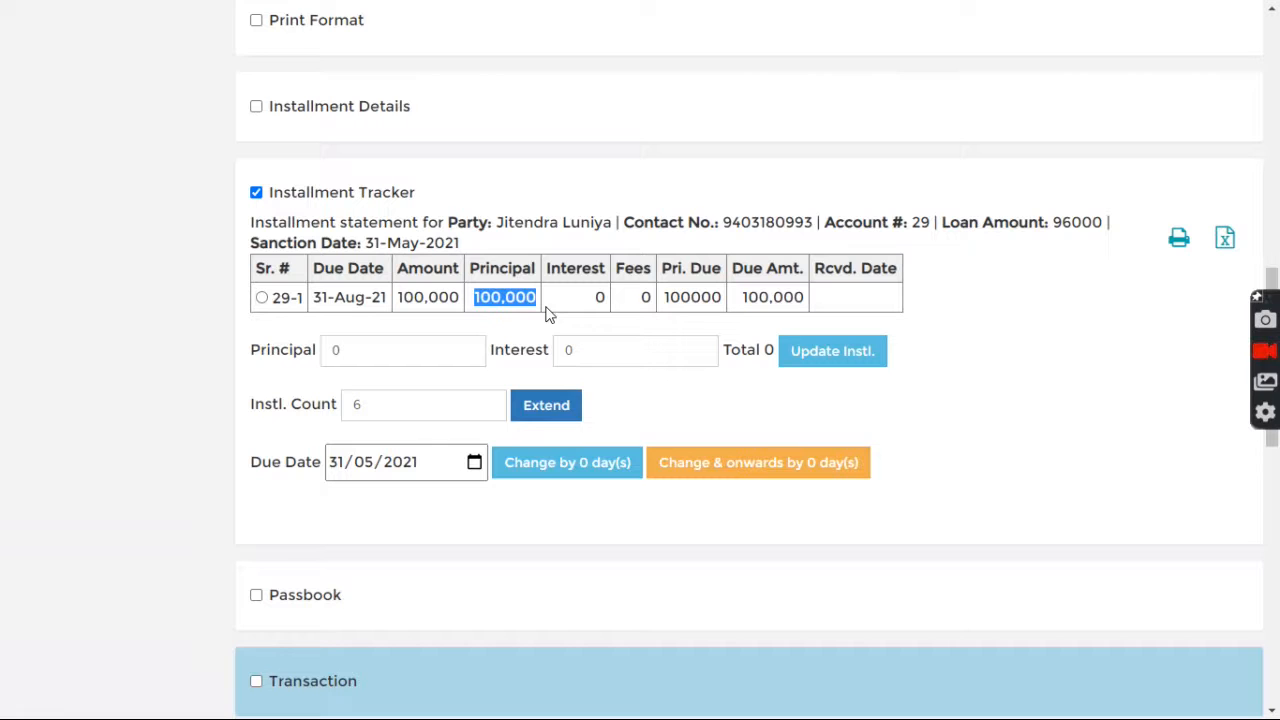
pyautogui.click(590, 311)
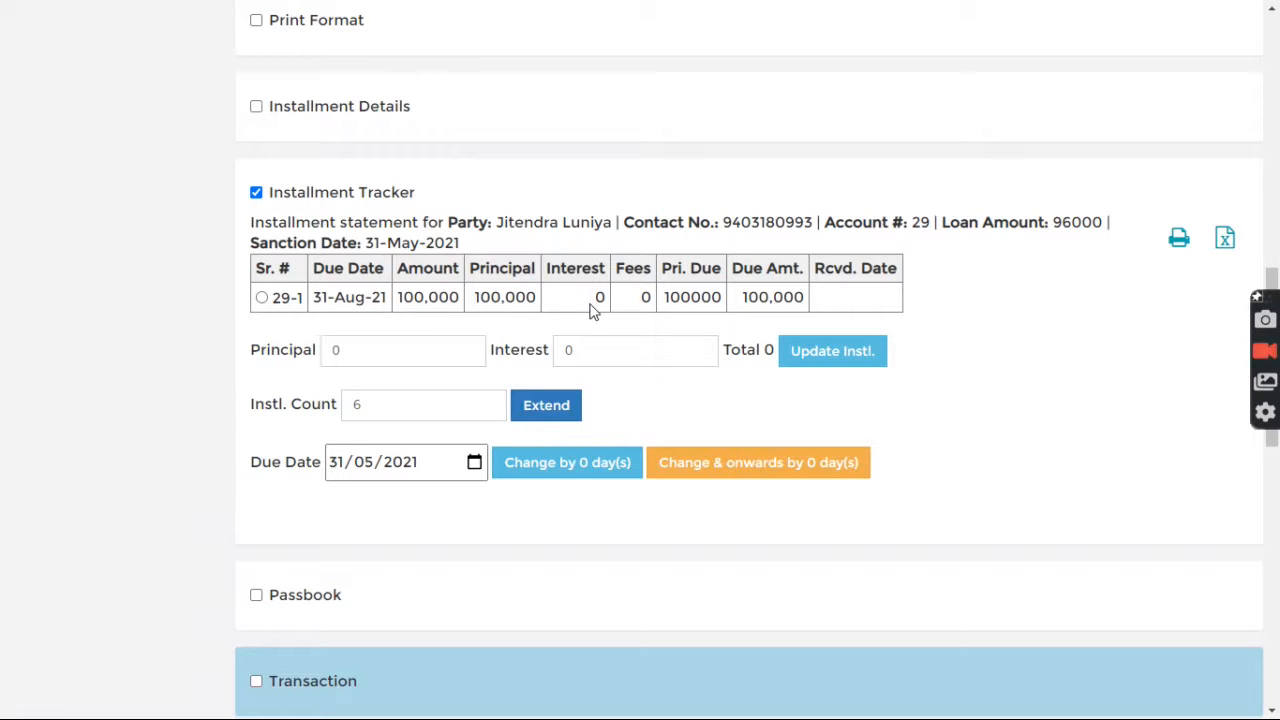
pyautogui.moveTo(573, 305); pyautogui.dragTo(609, 300)
pyautogui.scroll(2, 630, 320)
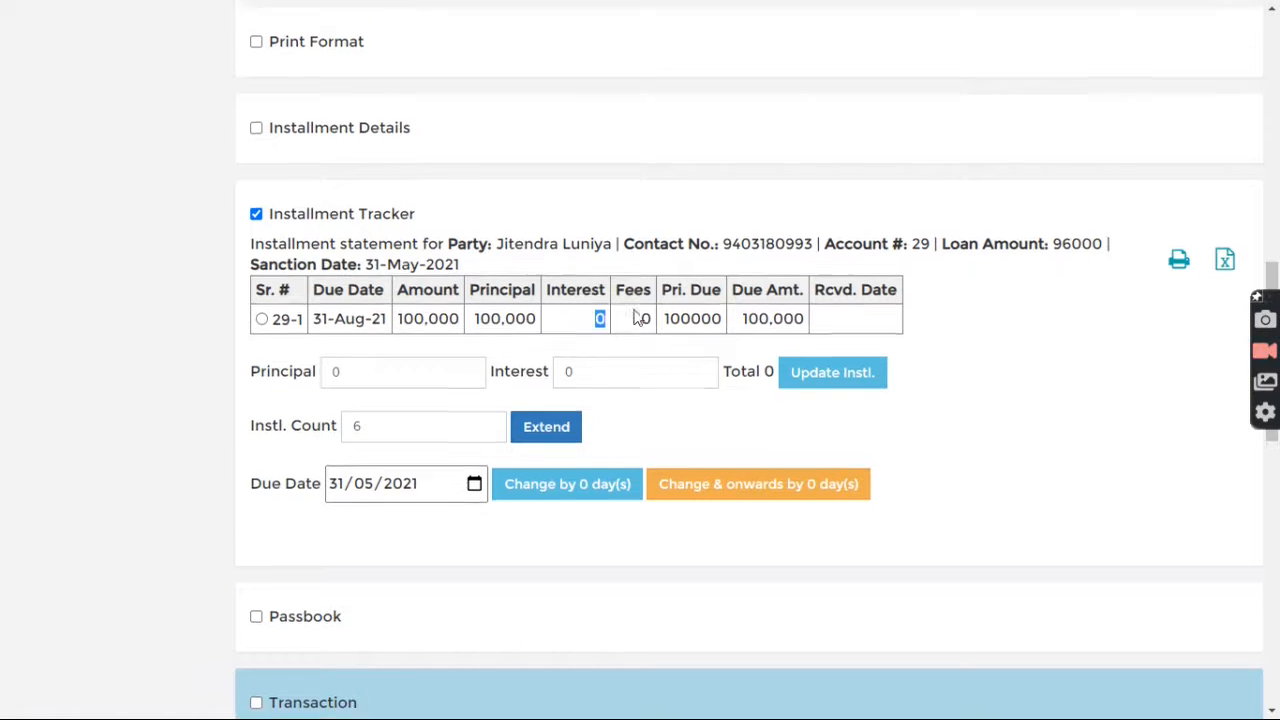
# - Open the loan's Transaction statement and examine the disbursement and interest charge entries with their debits and balance
pyautogui.scroll(-6, 632, 370)
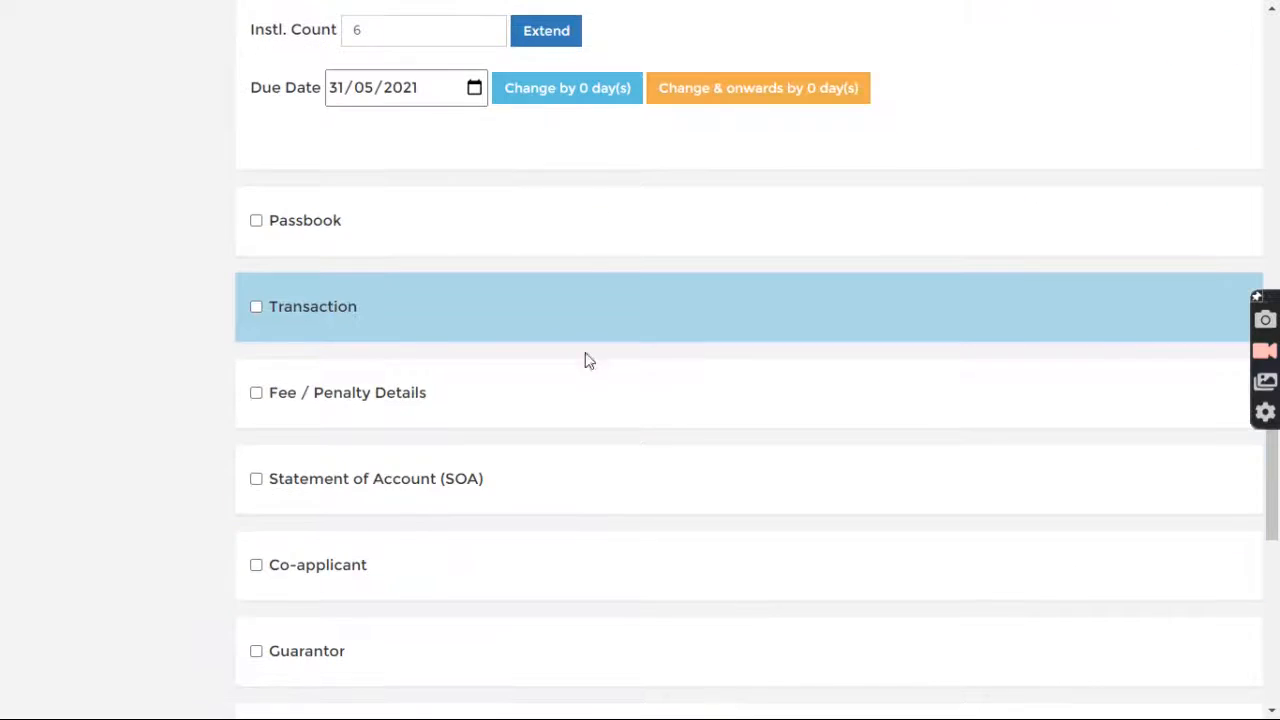
pyautogui.click(309, 309)
pyautogui.scroll(-2, 405, 325)
pyautogui.moveTo(413, 322); pyautogui.dragTo(792, 322)
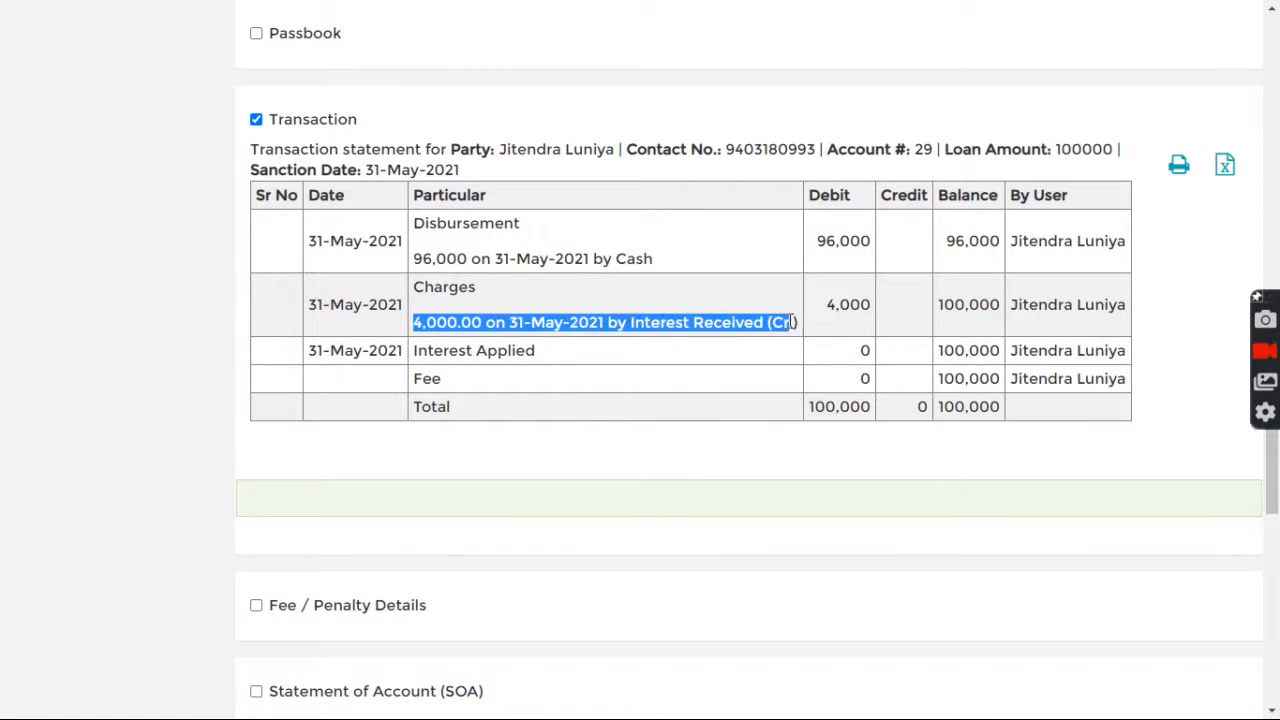
pyautogui.click(477, 286)
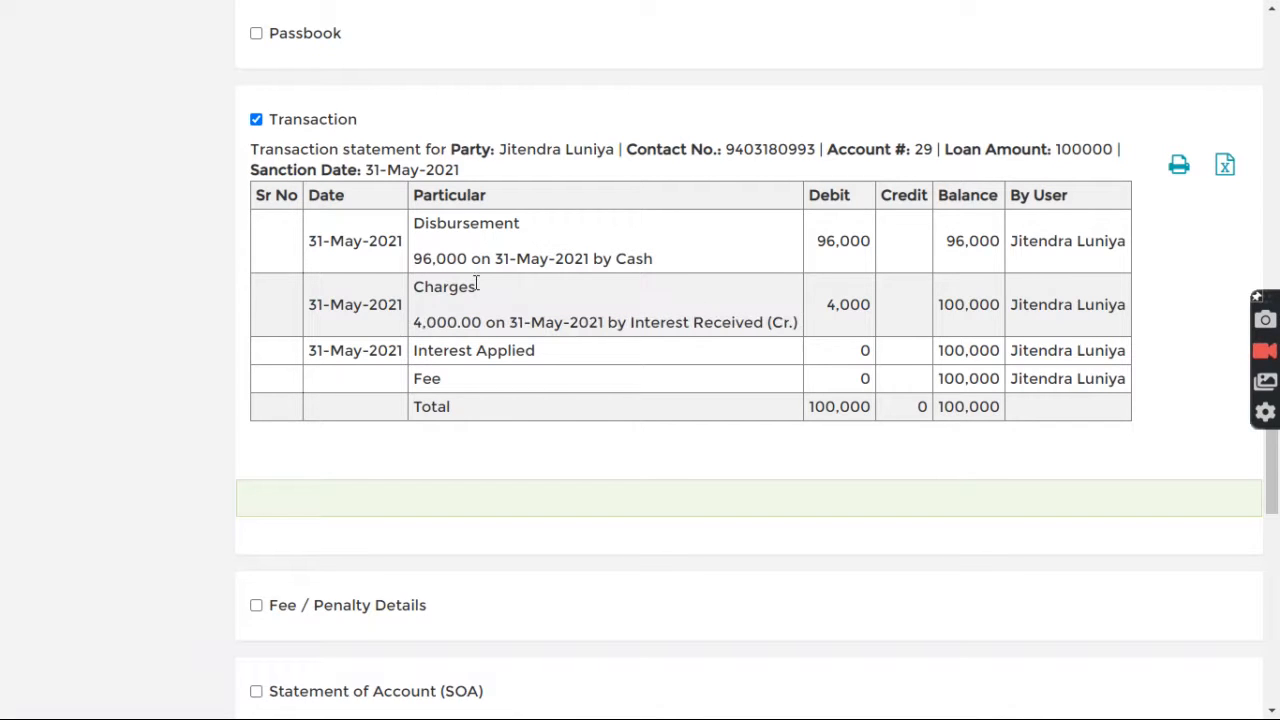
pyautogui.moveTo(413, 265); pyautogui.dragTo(458, 260)
pyautogui.moveTo(824, 306); pyautogui.dragTo(875, 315)
pyautogui.moveTo(412, 324); pyautogui.dragTo(482, 323)
pyautogui.moveTo(940, 305); pyautogui.dragTo(1002, 305)
pyautogui.click(981, 321)
pyautogui.scroll(15, 975, 320)
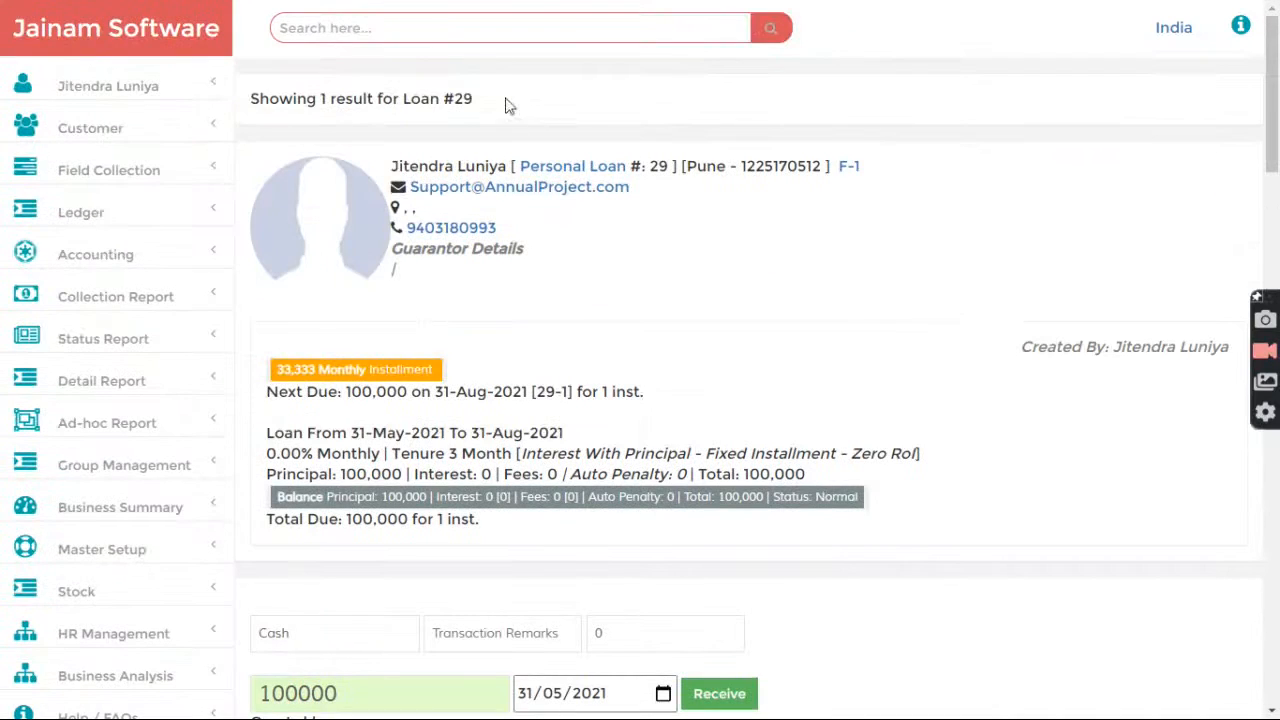
# - Search for the customer by folder number and open another new loan entry
pyautogui.click(463, 22)
pyautogui.write('f-1')
pyautogui.press('Return')
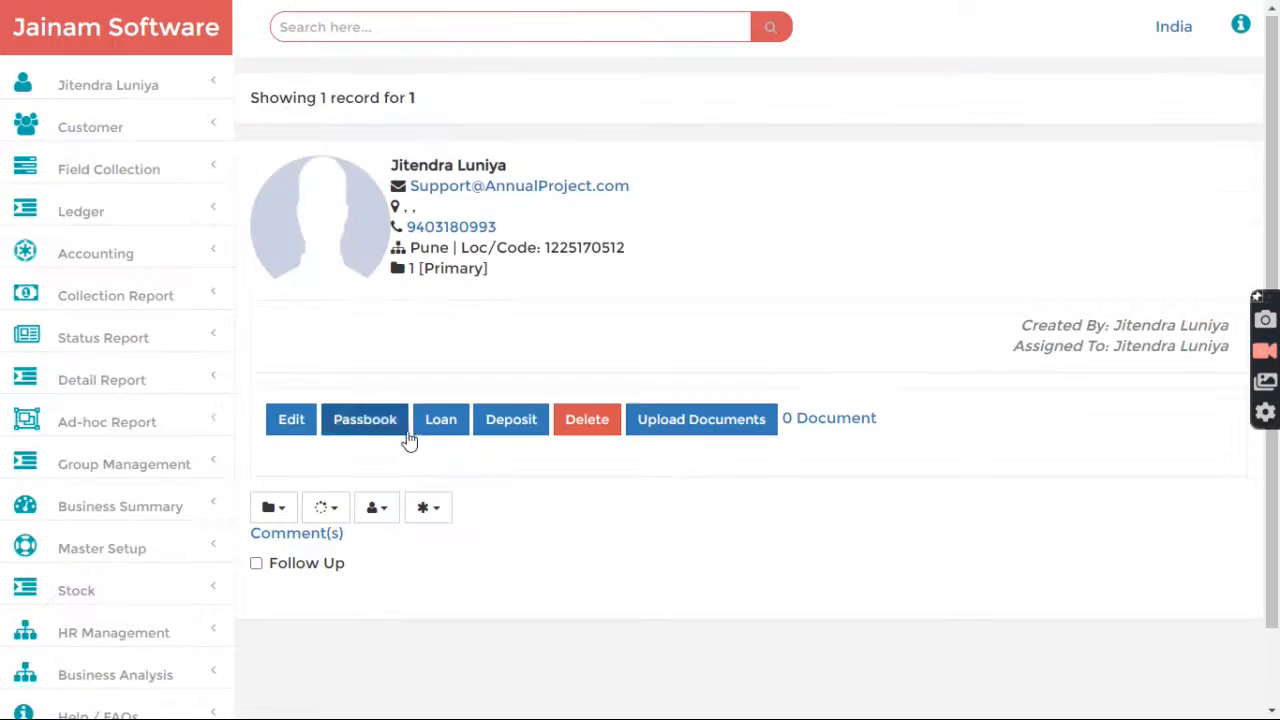
pyautogui.click(436, 426)
# - Choose the Fixed Installment - Zero RoI scheme and enter a loan amount of 100000
pyautogui.click(413, 172)
pyautogui.click(350, 229)
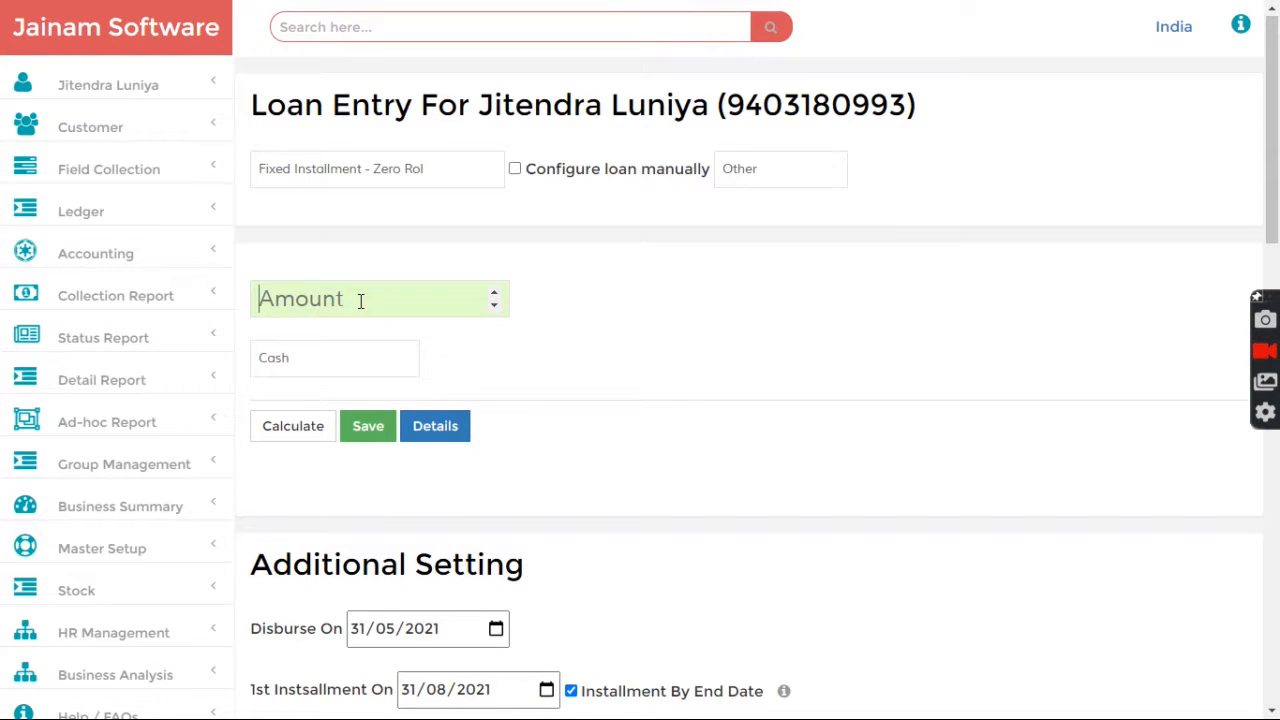
pyautogui.write('100000')
# - Add a Processing Fee (Cr.) charge of 5 percent to the loan's fees without adding it to the installments
pyautogui.scroll(-3, 531, 246)
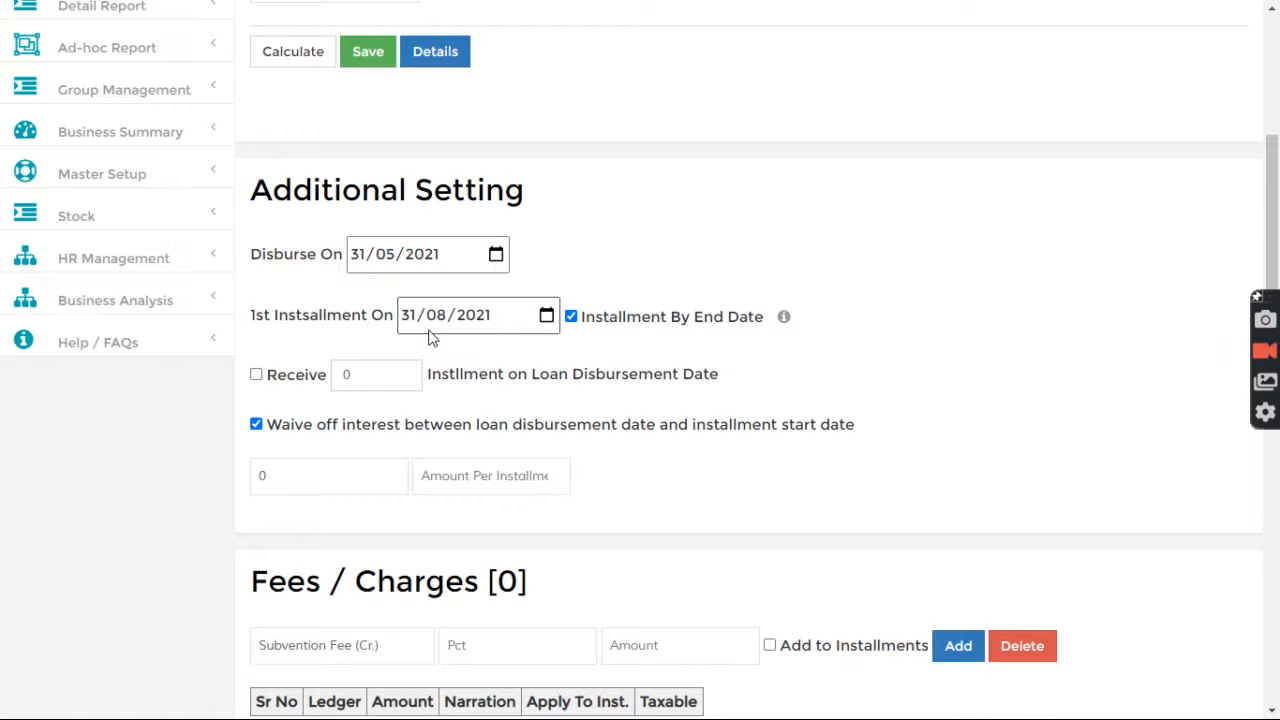
pyautogui.scroll(-3, 432, 337)
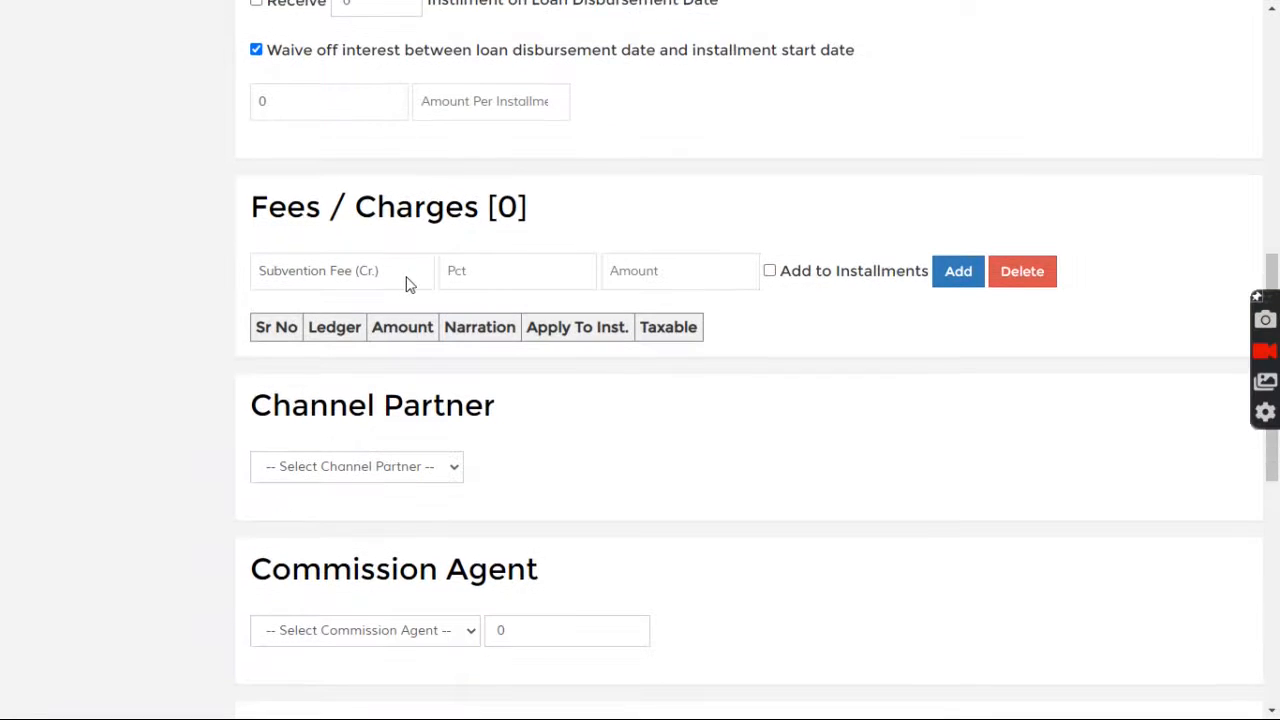
pyautogui.click(394, 271)
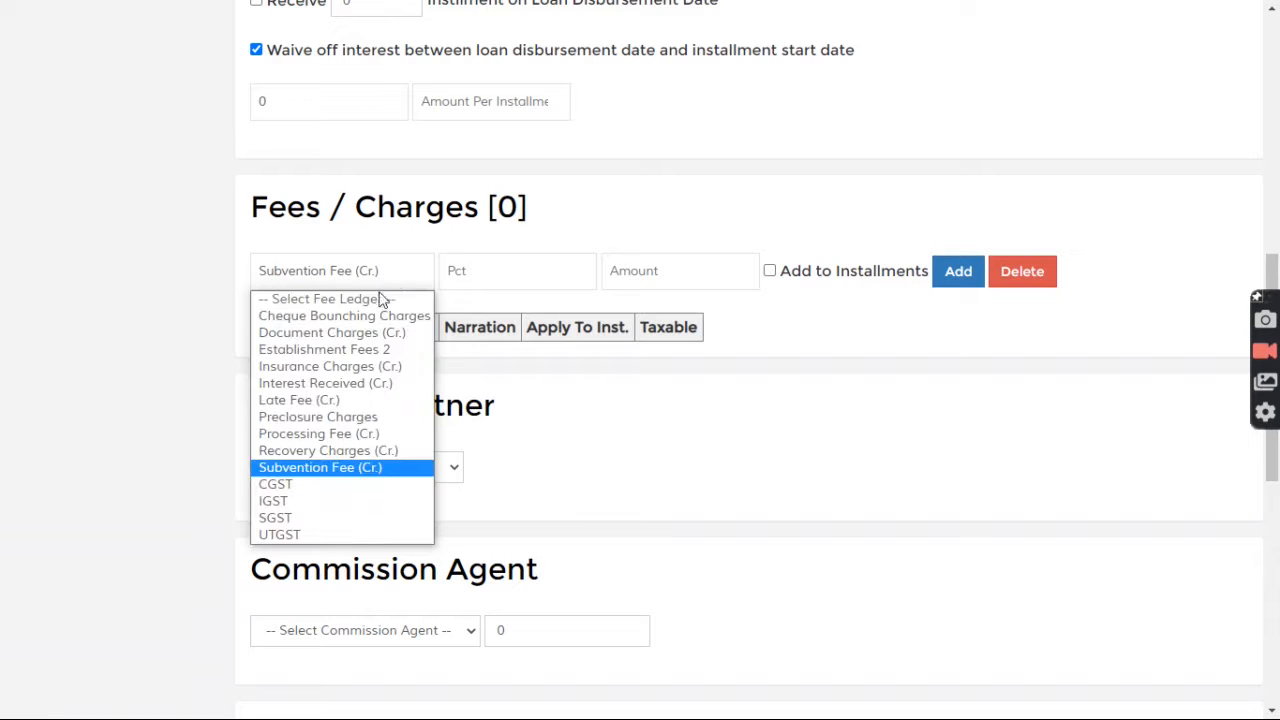
pyautogui.click(348, 434)
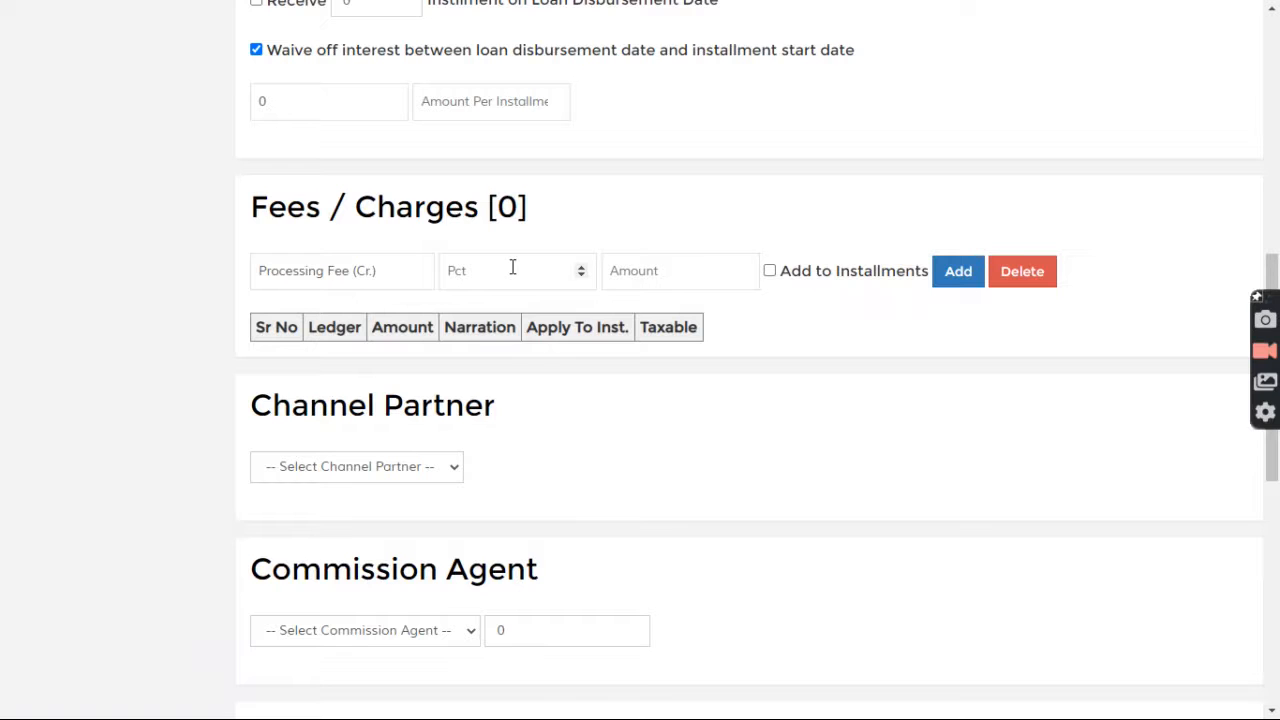
pyautogui.write('5')
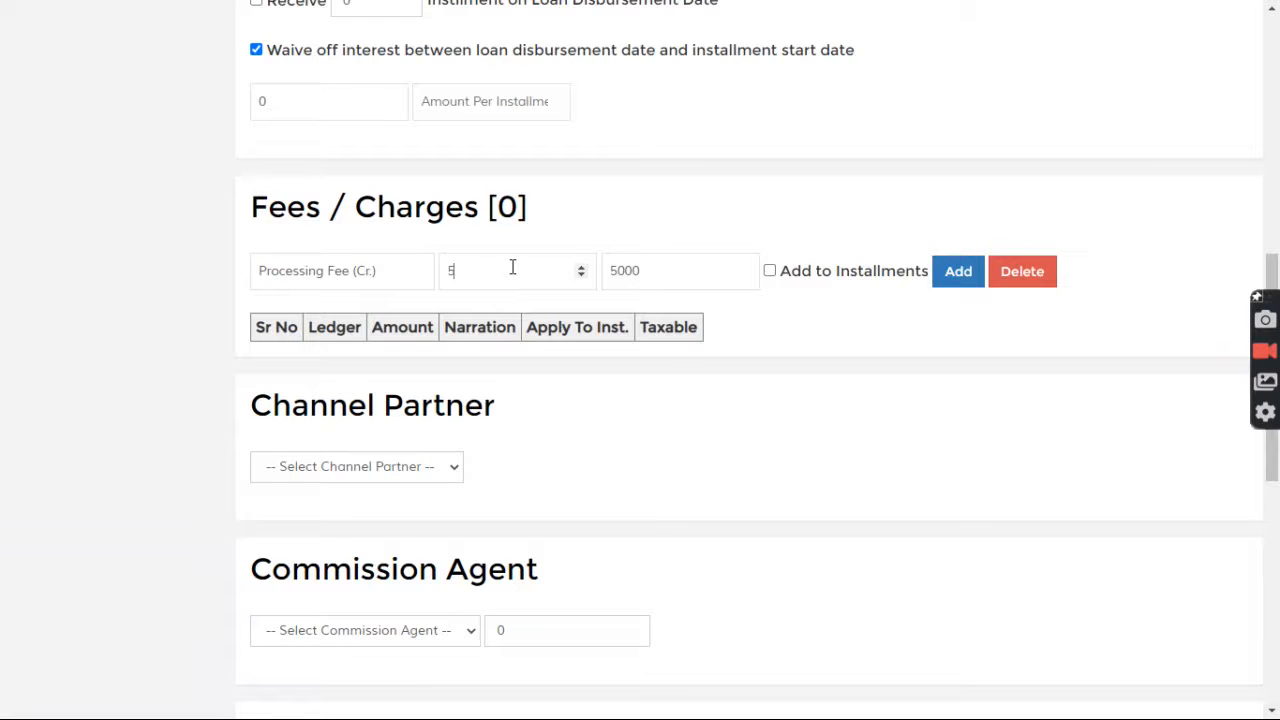
pyautogui.click(955, 275)
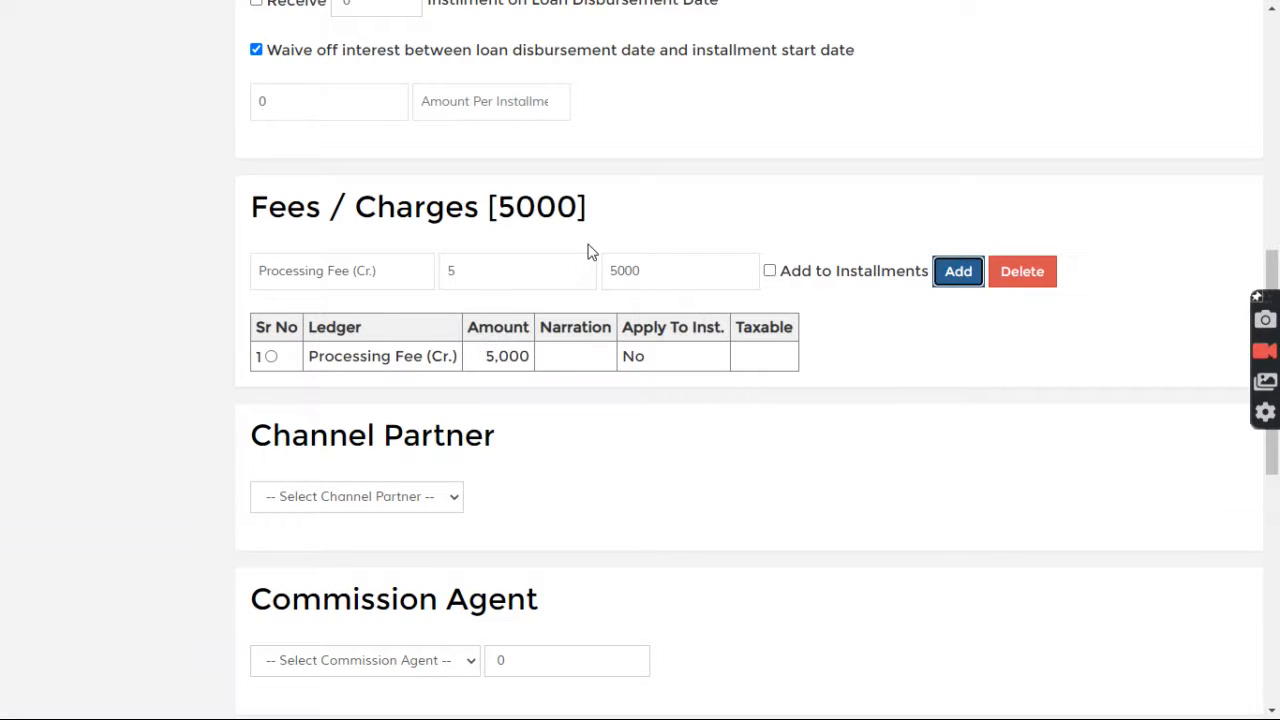
# - Calculate the loan and check the payout amount against the processing fee charge
pyautogui.scroll(5, 589, 251)
pyautogui.click(287, 148)
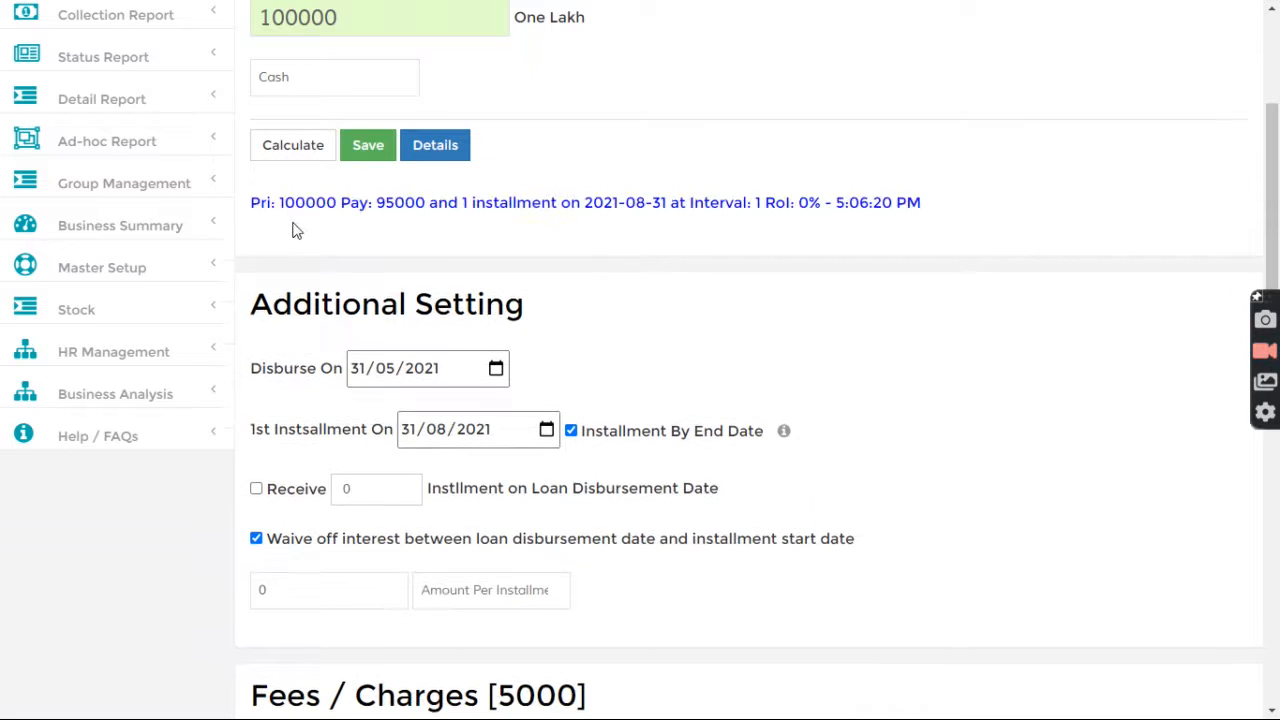
pyautogui.moveTo(376, 206); pyautogui.dragTo(449, 210)
pyautogui.click(452, 231)
pyautogui.scroll(-5, 489, 271)
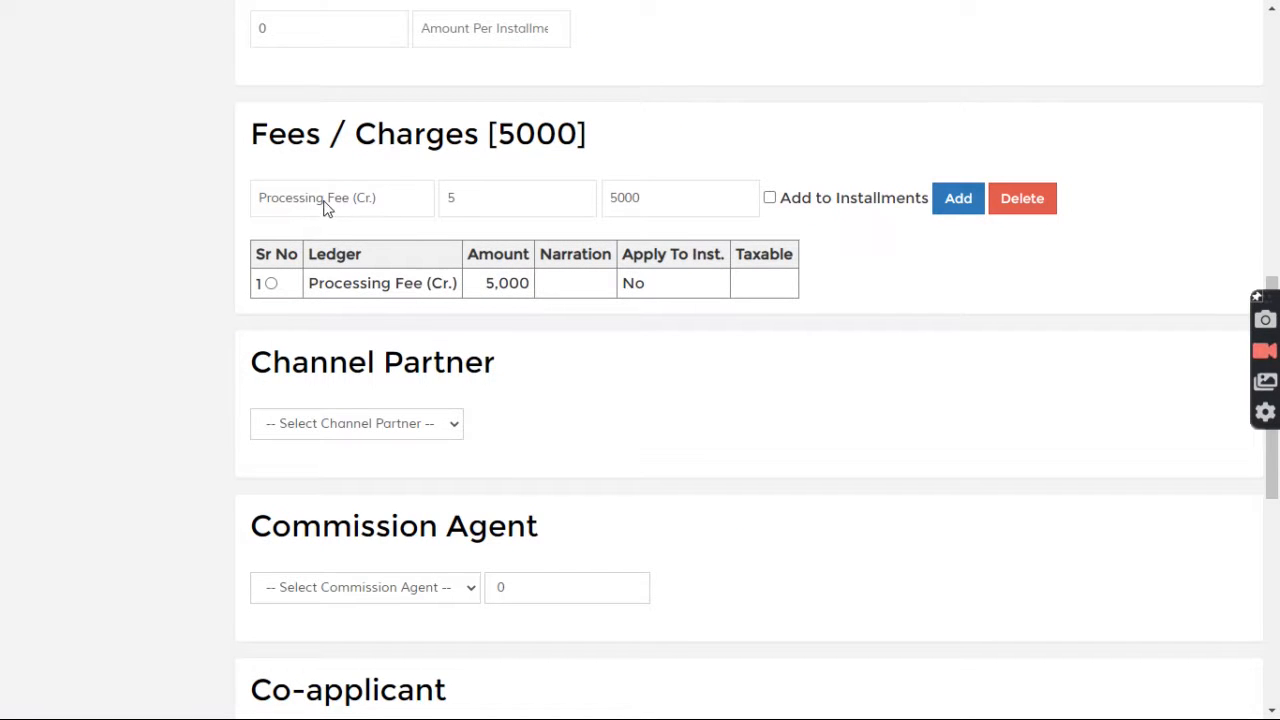
pyautogui.scroll(5, 437, 234)
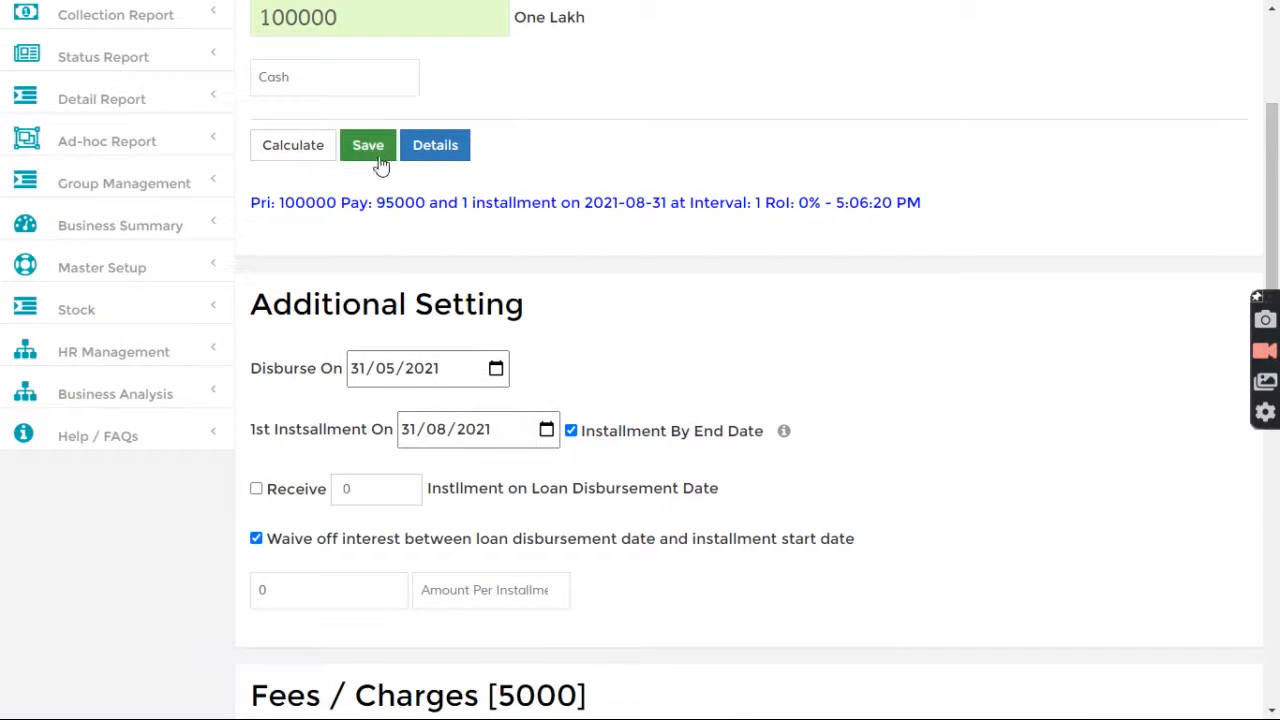
# - Save the zero-interest loan with the processing fee charge and open its record by loan number
pyautogui.click(380, 158)
pyautogui.scroll(3, 386, 237)
pyautogui.click(447, 20)
pyautogui.write('30')
pyautogui.press('Return')
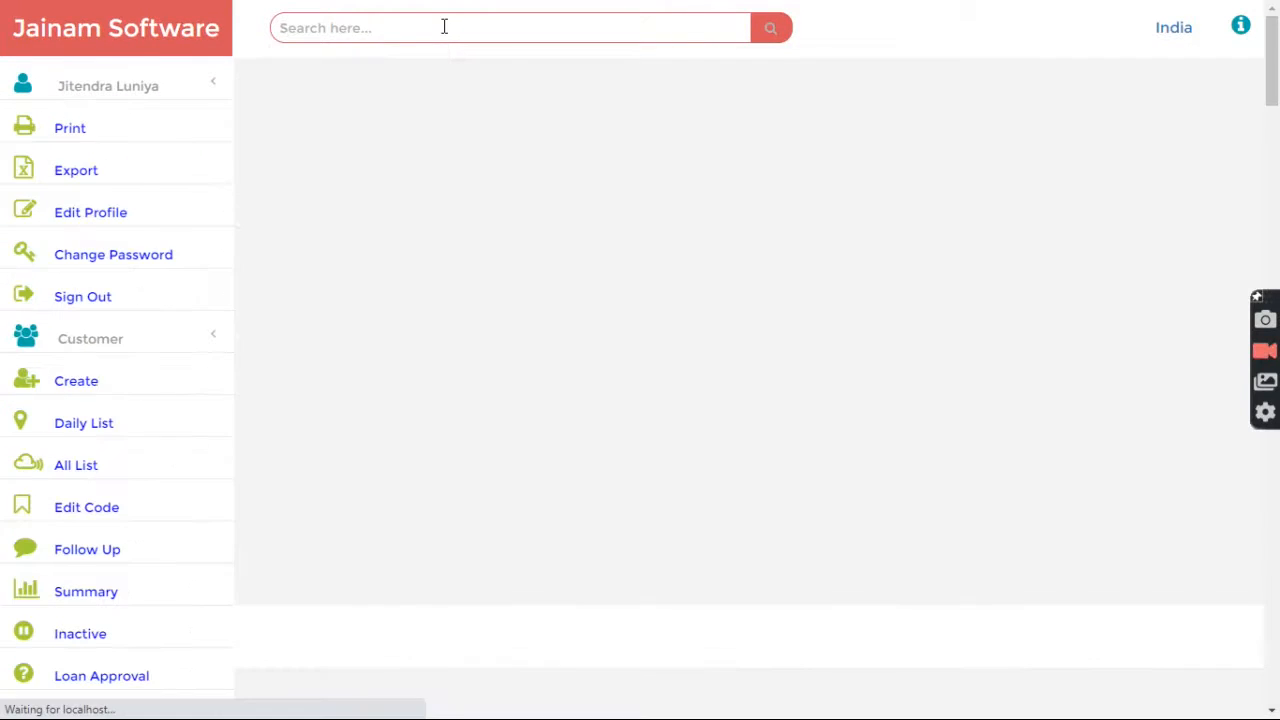
pyautogui.scroll(3, 556, 205)
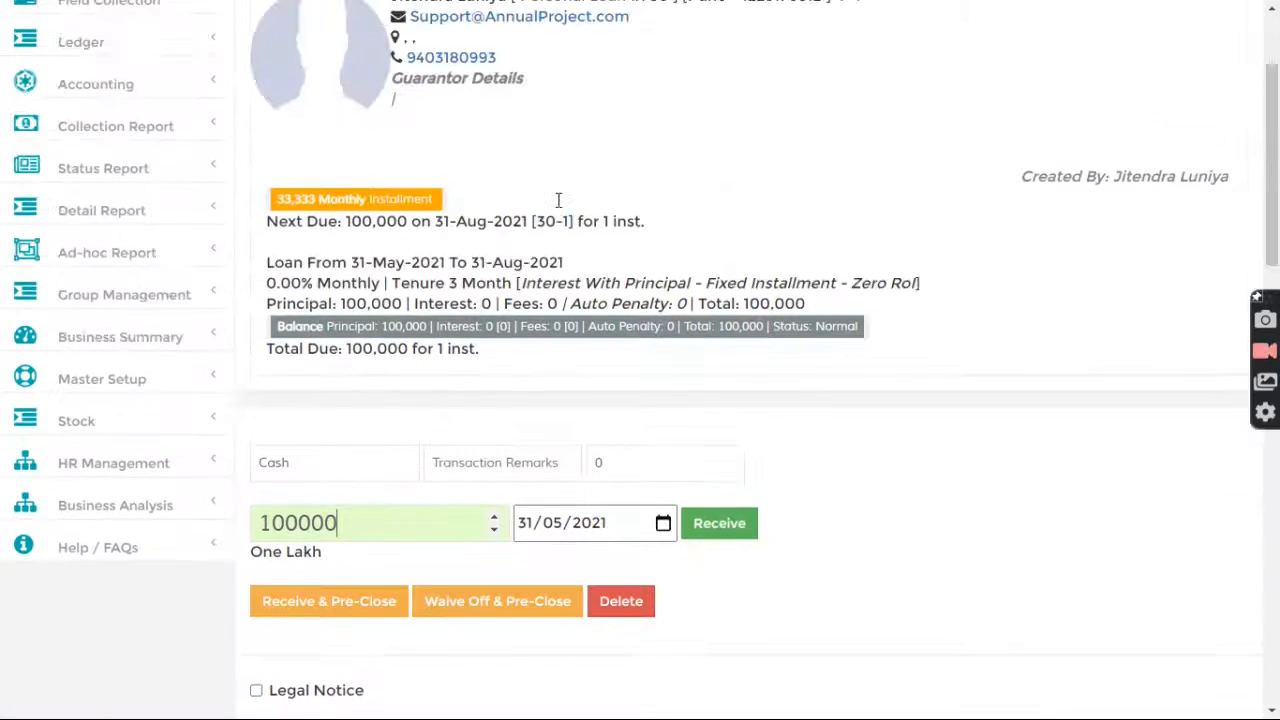
pyautogui.scroll(-3, 588, 250)
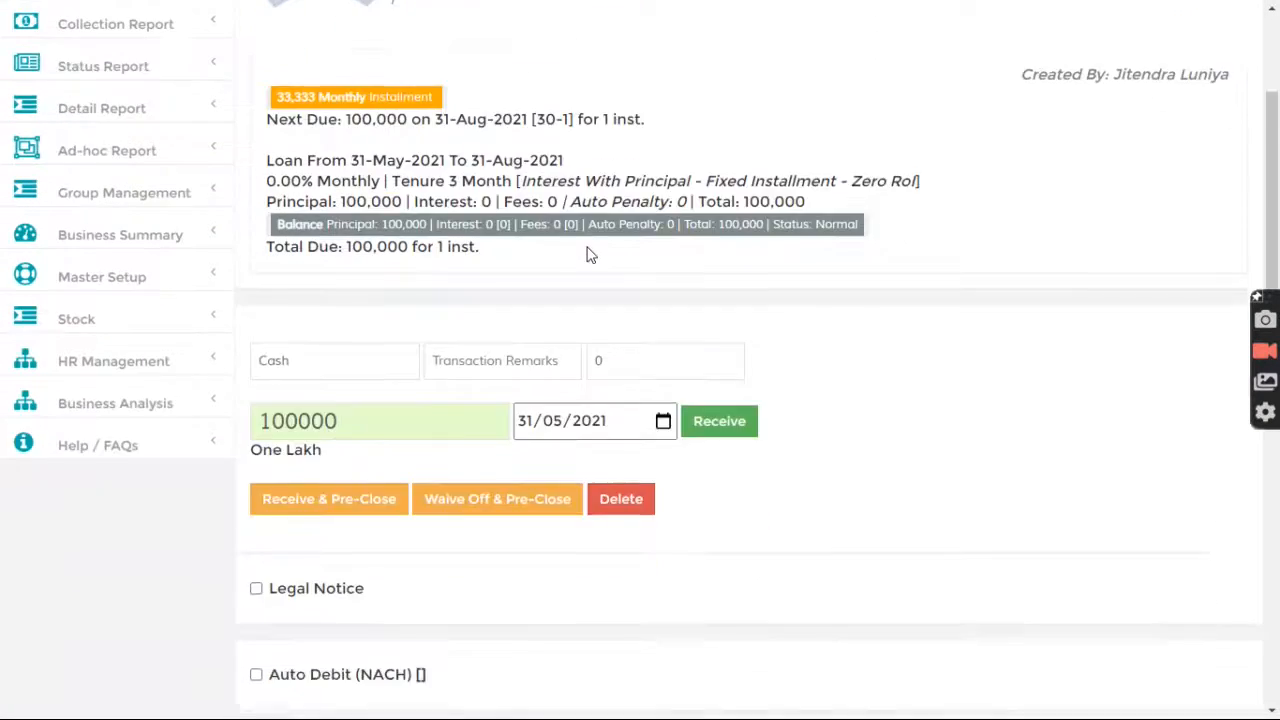
pyautogui.scroll(-3, 565, 266)
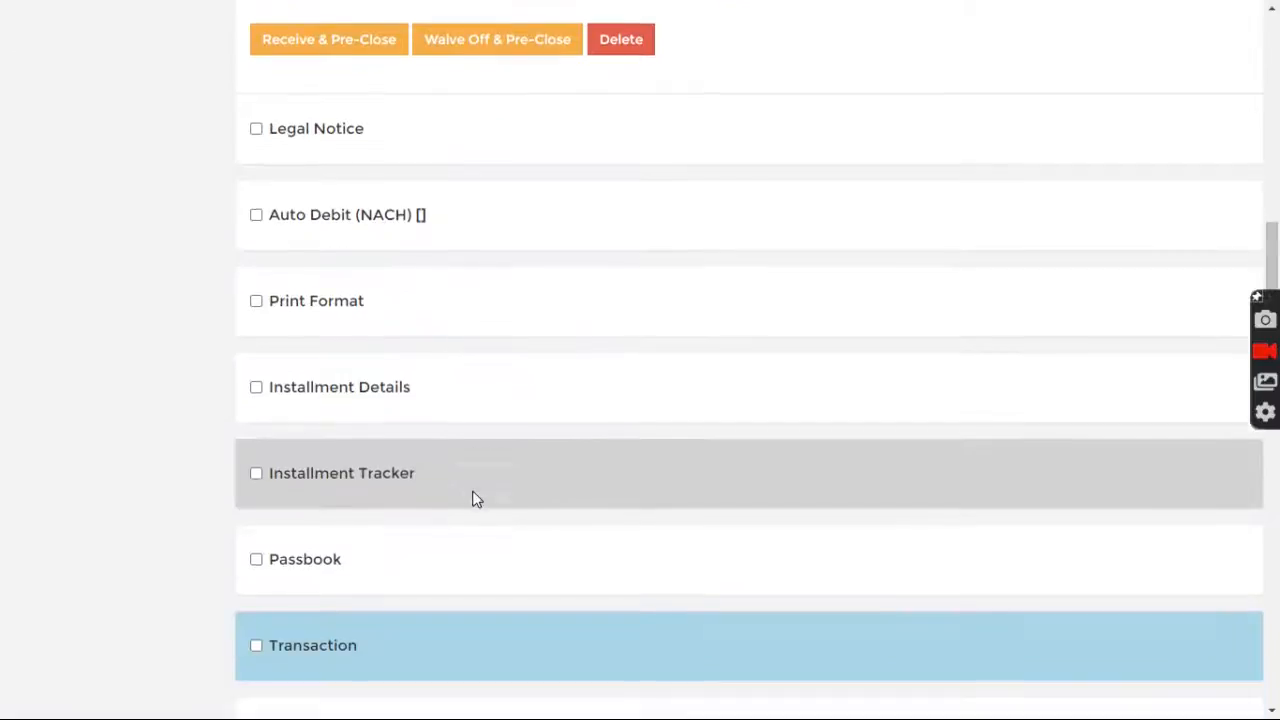
# - Show the new loan's Installment Tracker and check its installment amount
pyautogui.click(306, 478)
pyautogui.scroll(-3, 461, 384)
pyautogui.doubleClick(428, 297)
pyautogui.scroll(-5, 494, 360)
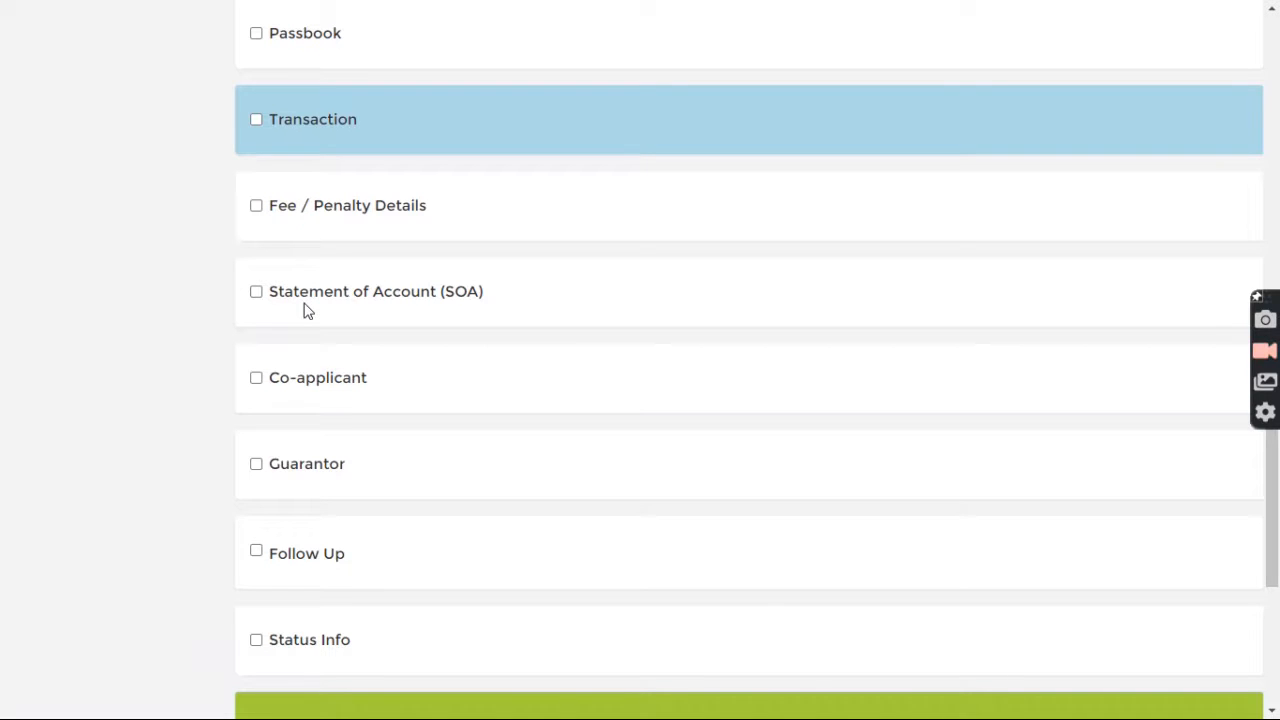
# - Show the new loan's Transaction statement and examine the Processing Fee (Cr.) charge entry
pyautogui.click(314, 121)
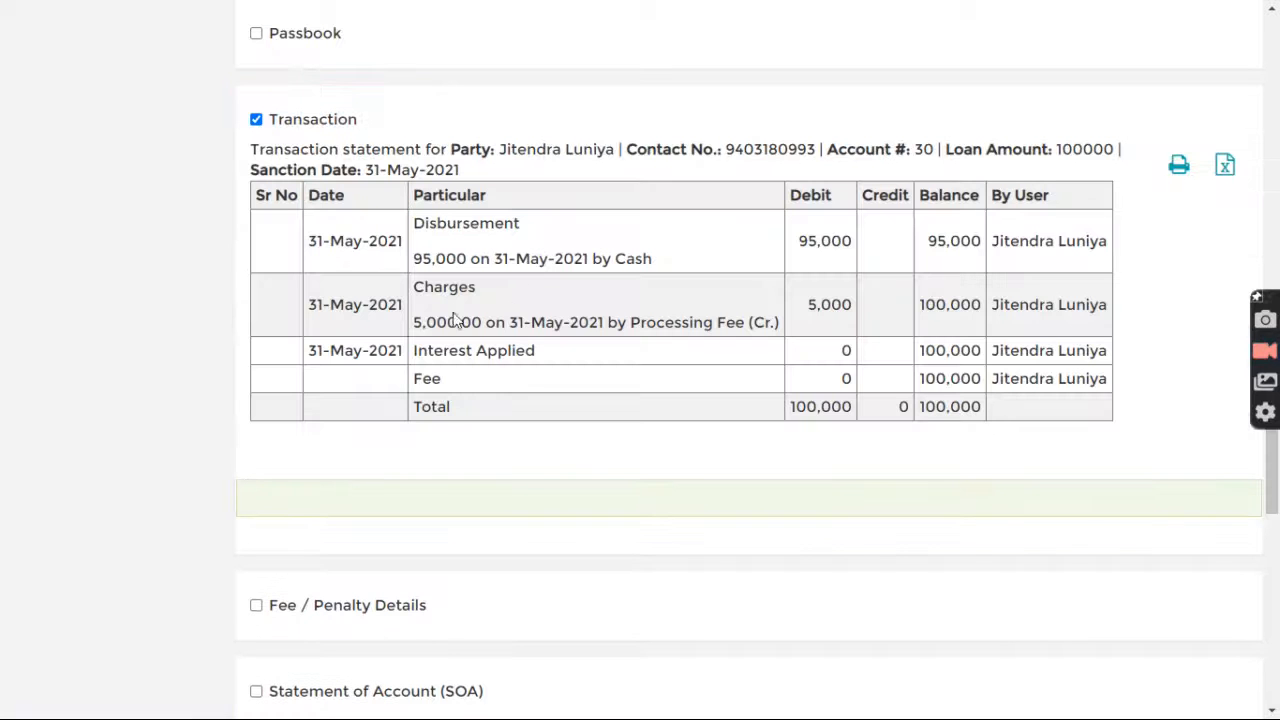
pyautogui.moveTo(414, 322); pyautogui.dragTo(571, 323)
pyautogui.click(598, 322)
pyautogui.scroll(15, 598, 322)
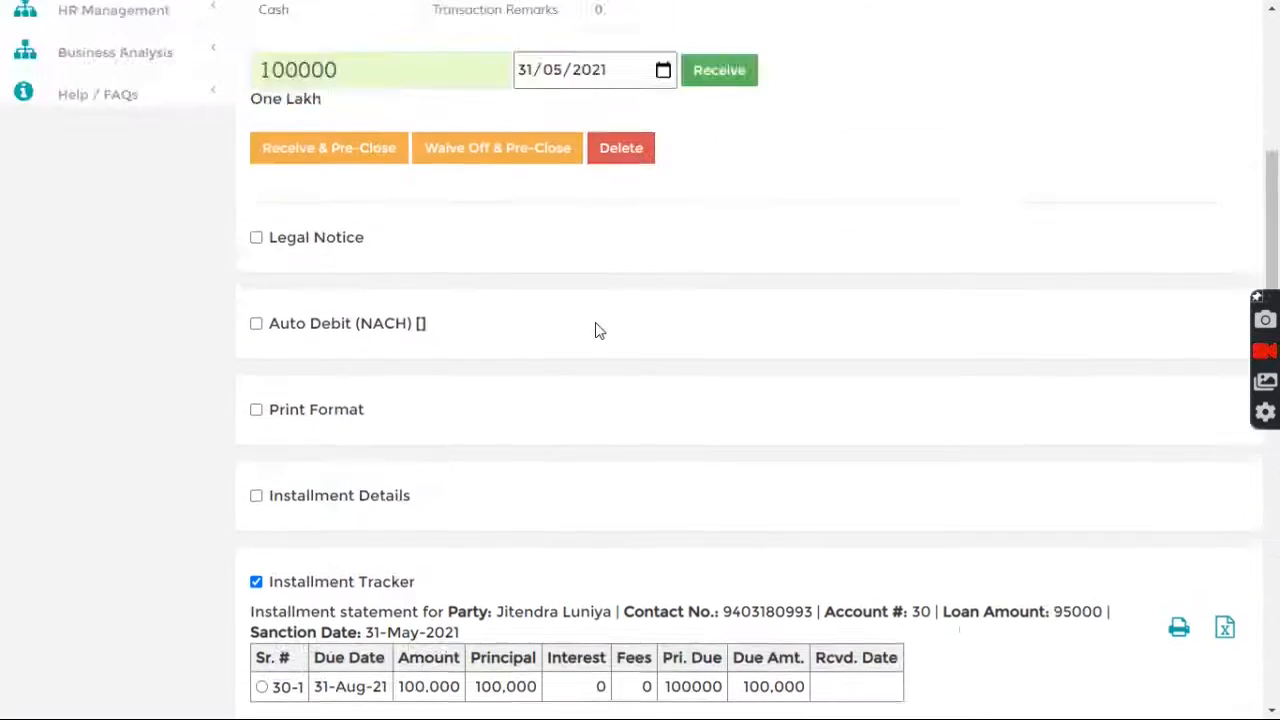
pyautogui.scroll(1, 598, 330)
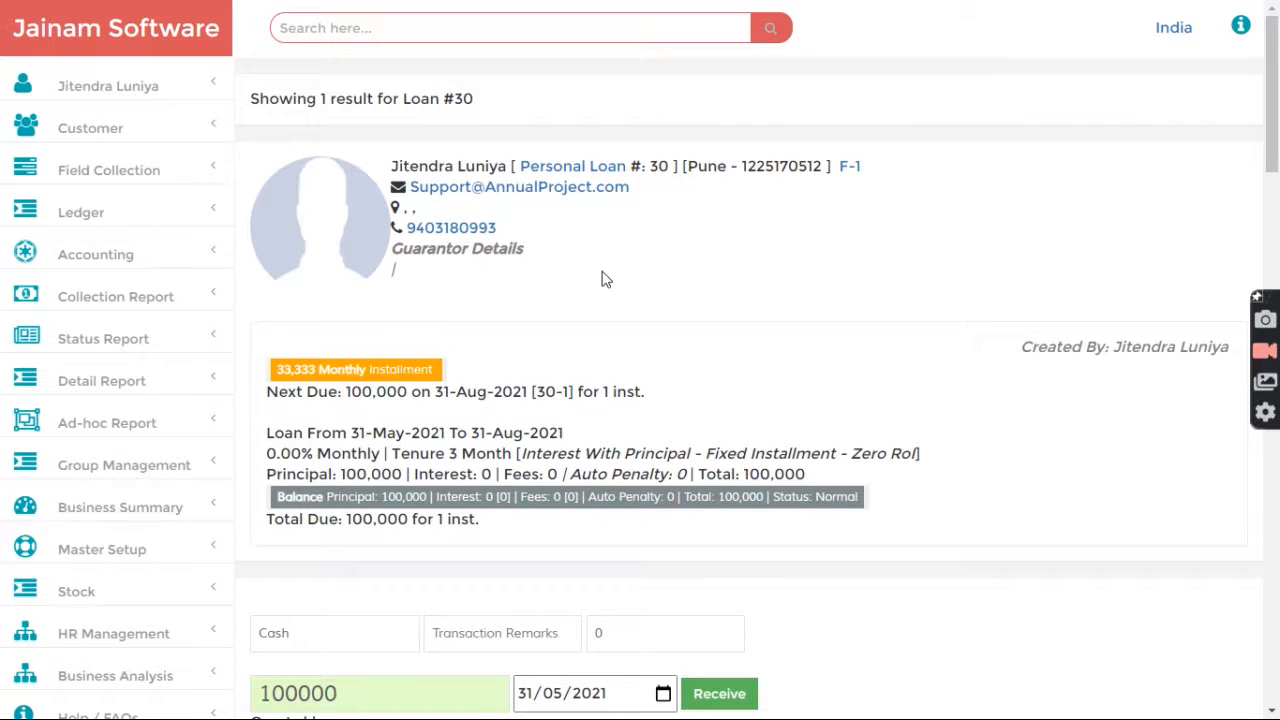
# - Look up the Interest With Principal - Fixed Installment loan by its number and check its principal and scheme
pyautogui.click(463, 27)
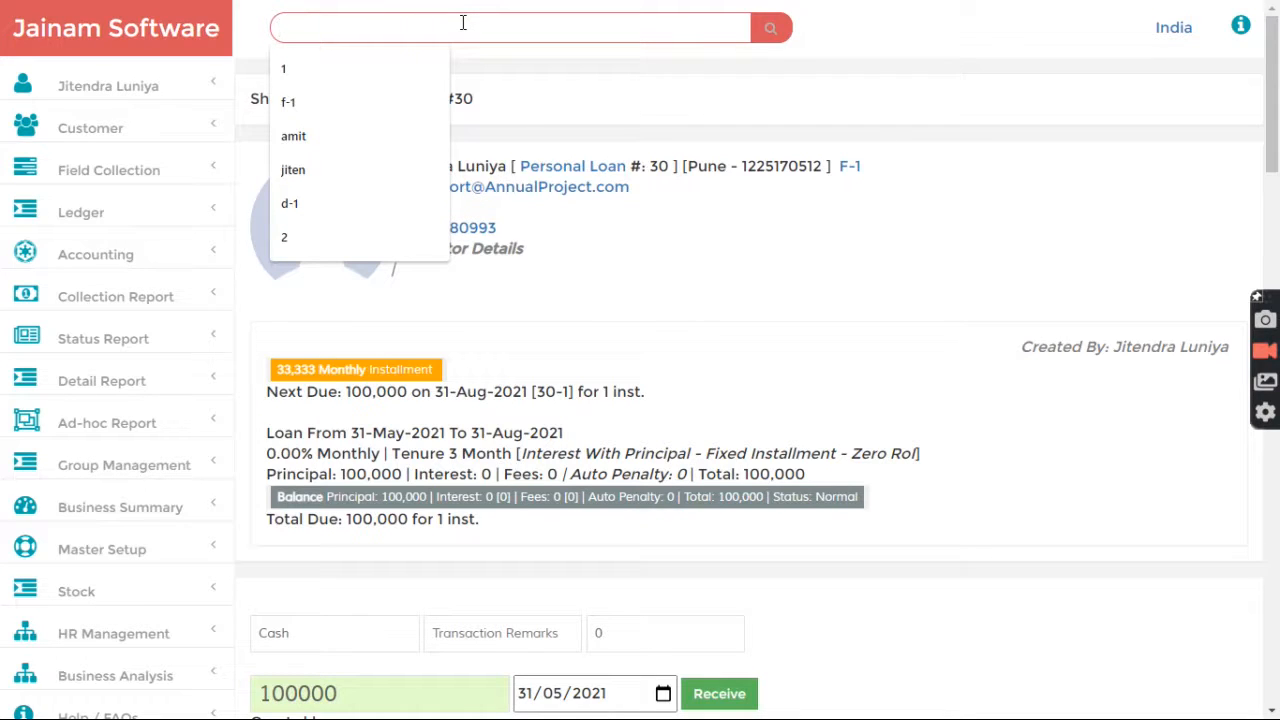
pyautogui.write('27')
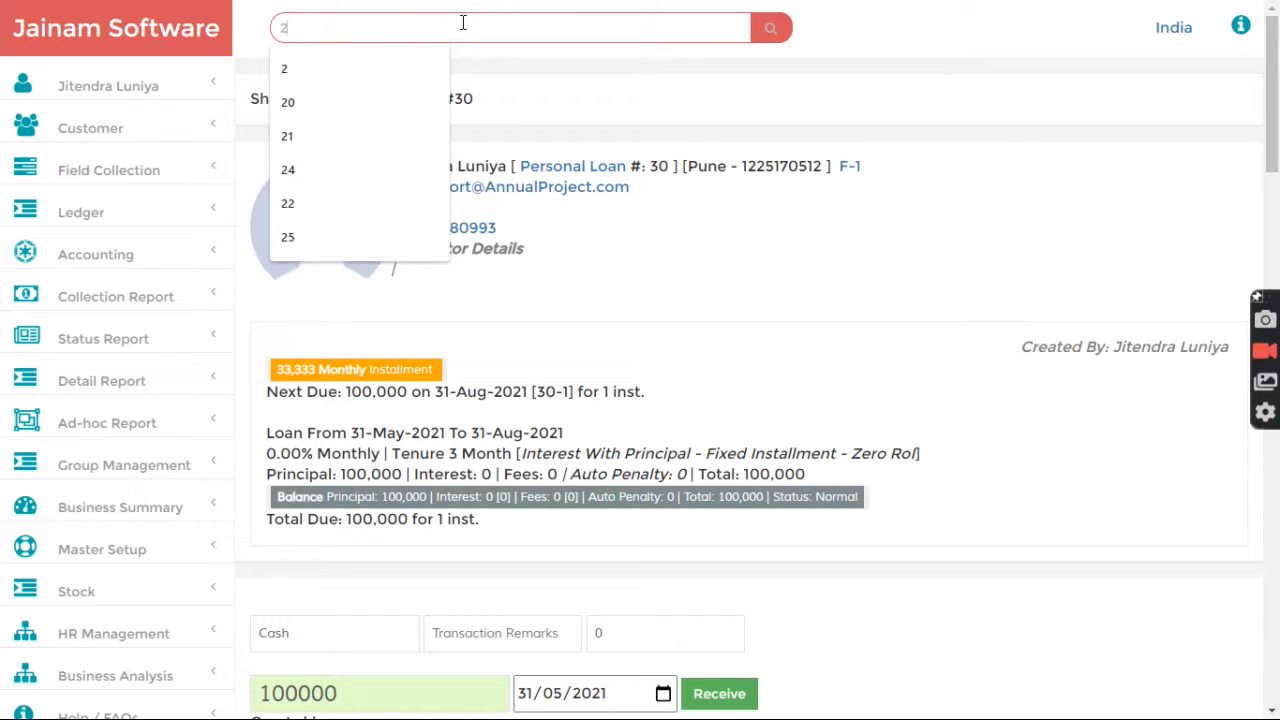
pyautogui.press('Return')
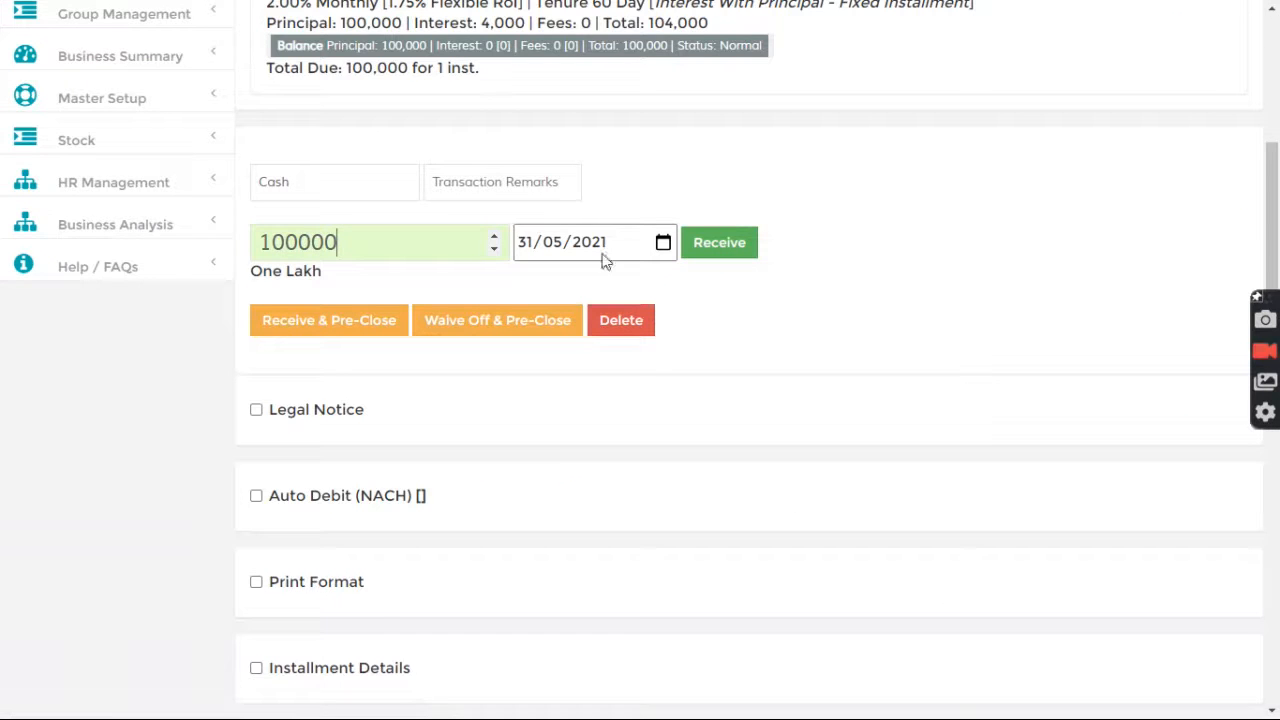
pyautogui.scroll(3, 596, 200)
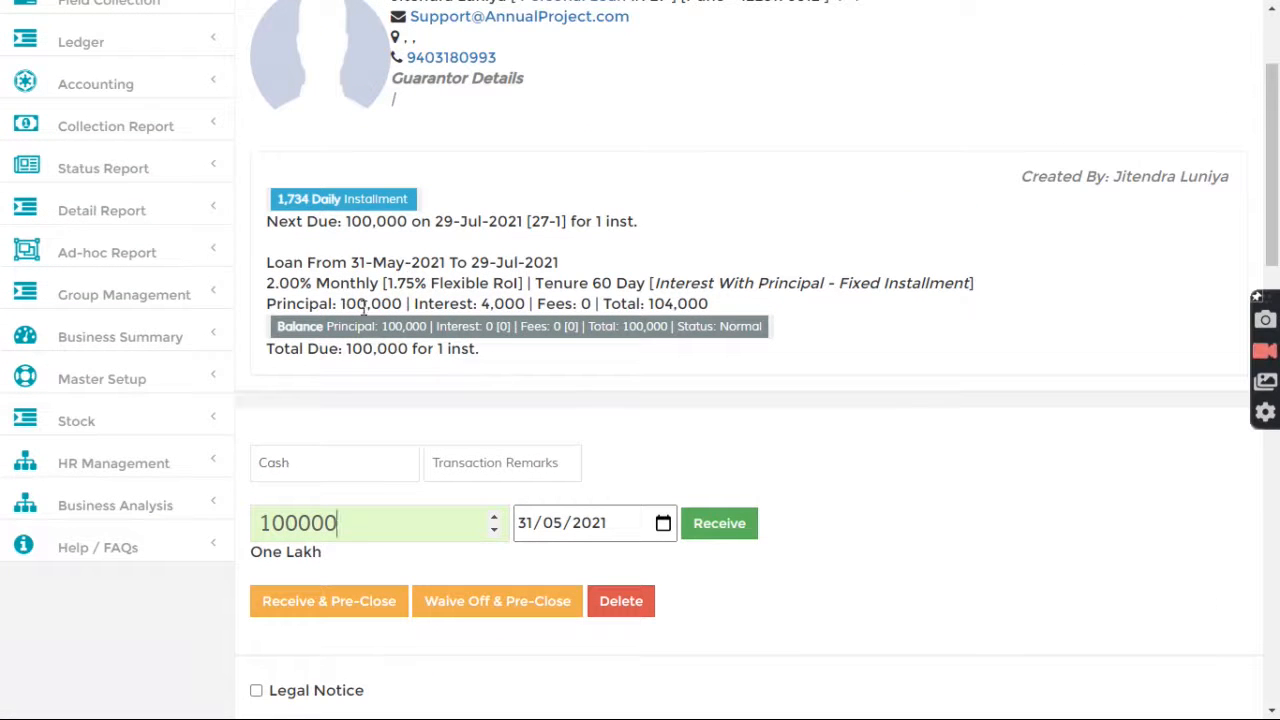
pyautogui.moveTo(340, 303); pyautogui.dragTo(416, 304)
pyautogui.click(416, 305)
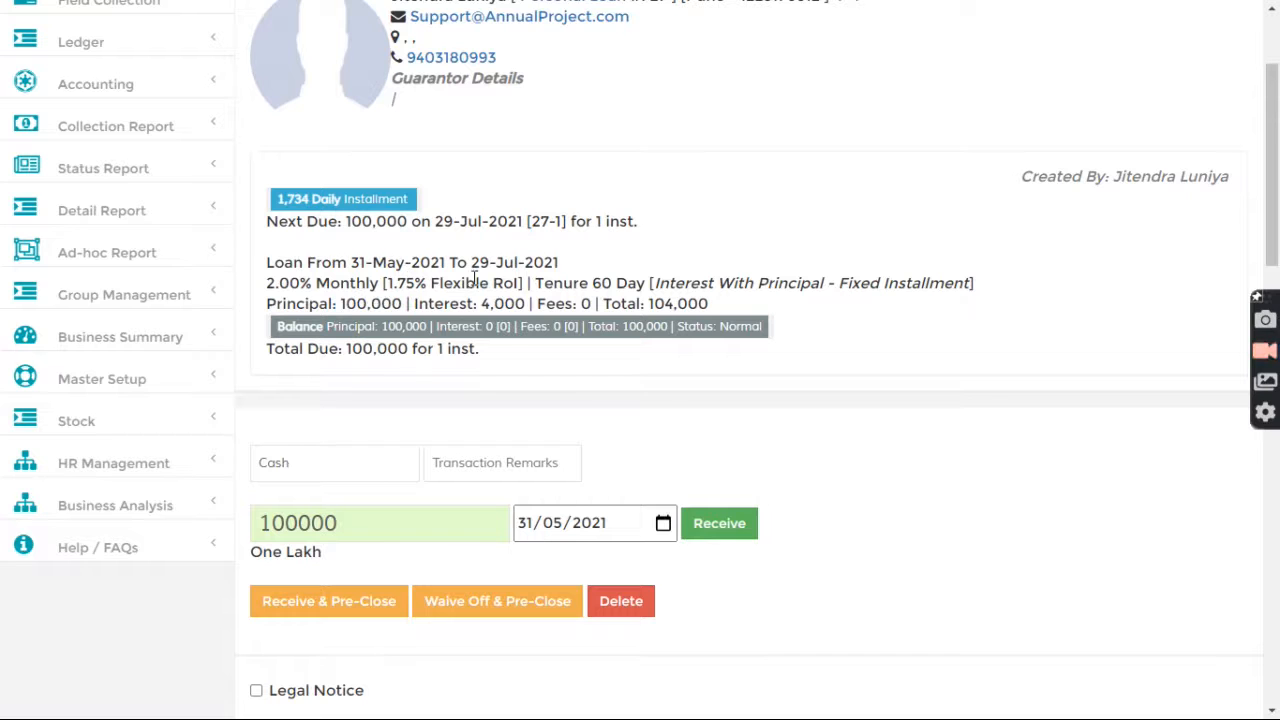
pyautogui.moveTo(686, 283); pyautogui.dragTo(836, 284)
pyautogui.click(836, 284)
# - Show this loan's Installment Tracker and compare the installment's principal, interest and total amount
pyautogui.scroll(-5, 520, 450)
pyautogui.click(371, 477)
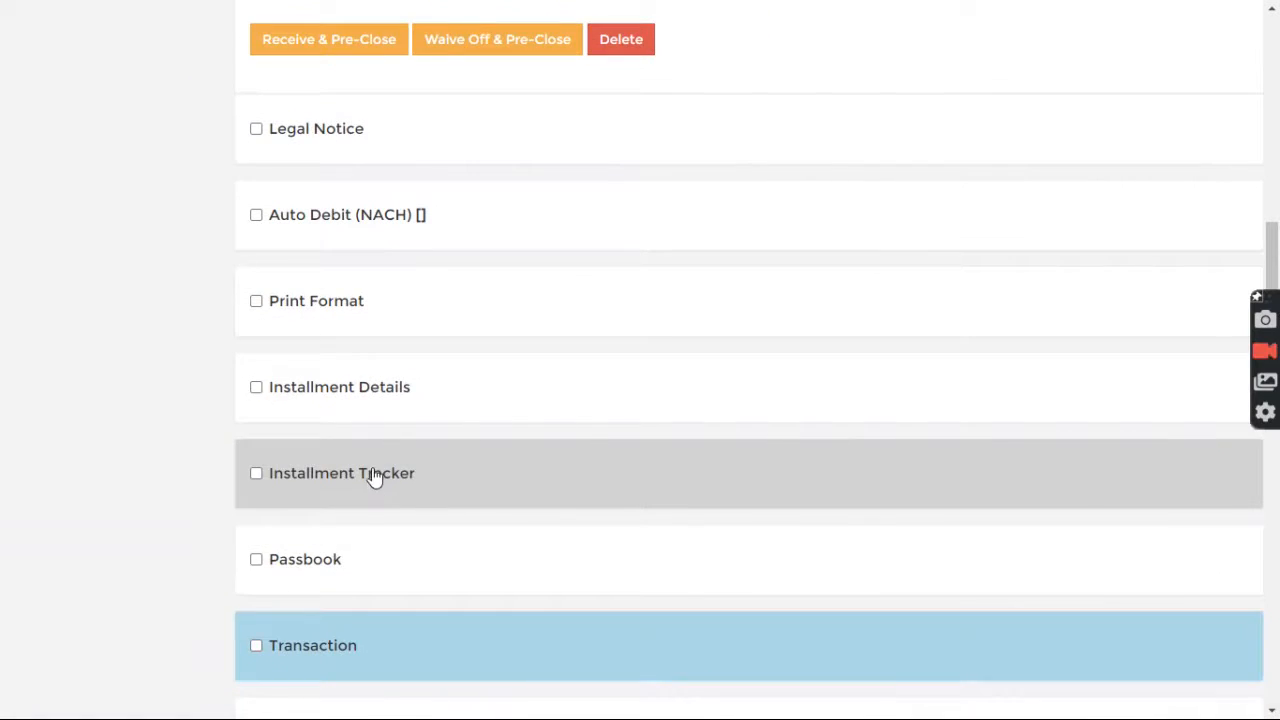
pyautogui.scroll(-2, 417, 477)
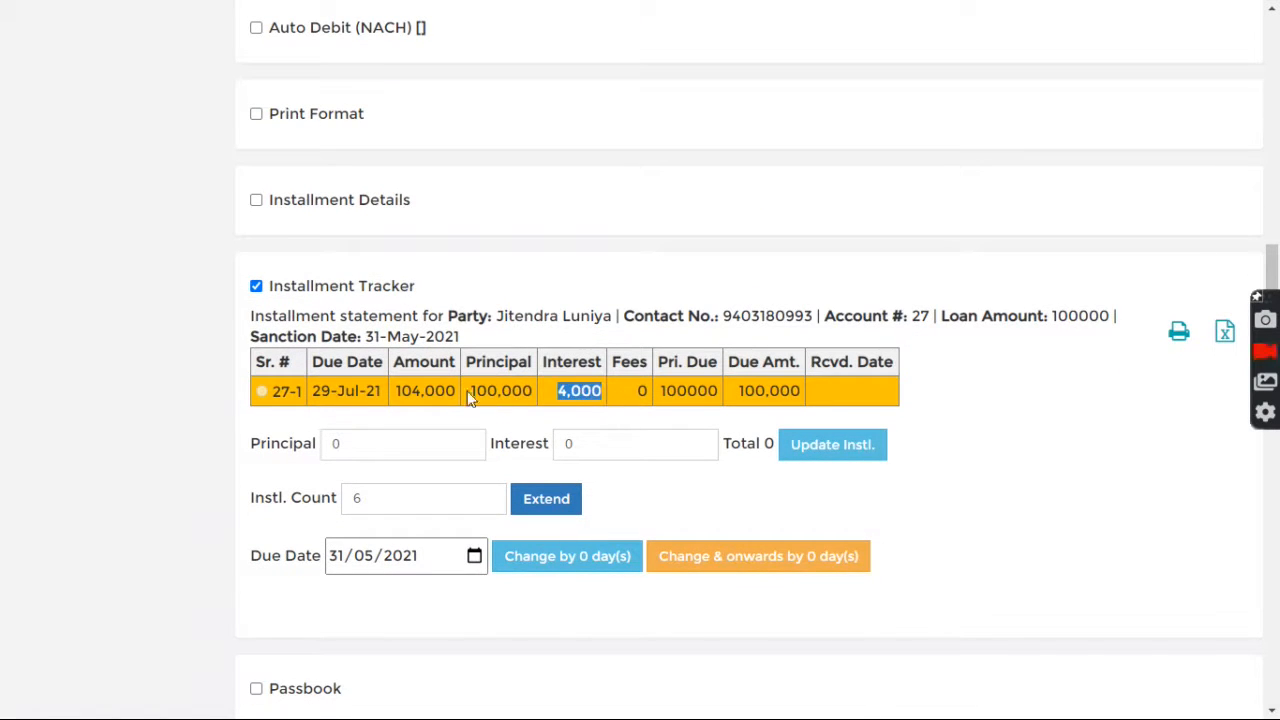
pyautogui.moveTo(470, 396); pyautogui.dragTo(532, 394)
pyautogui.click(474, 394)
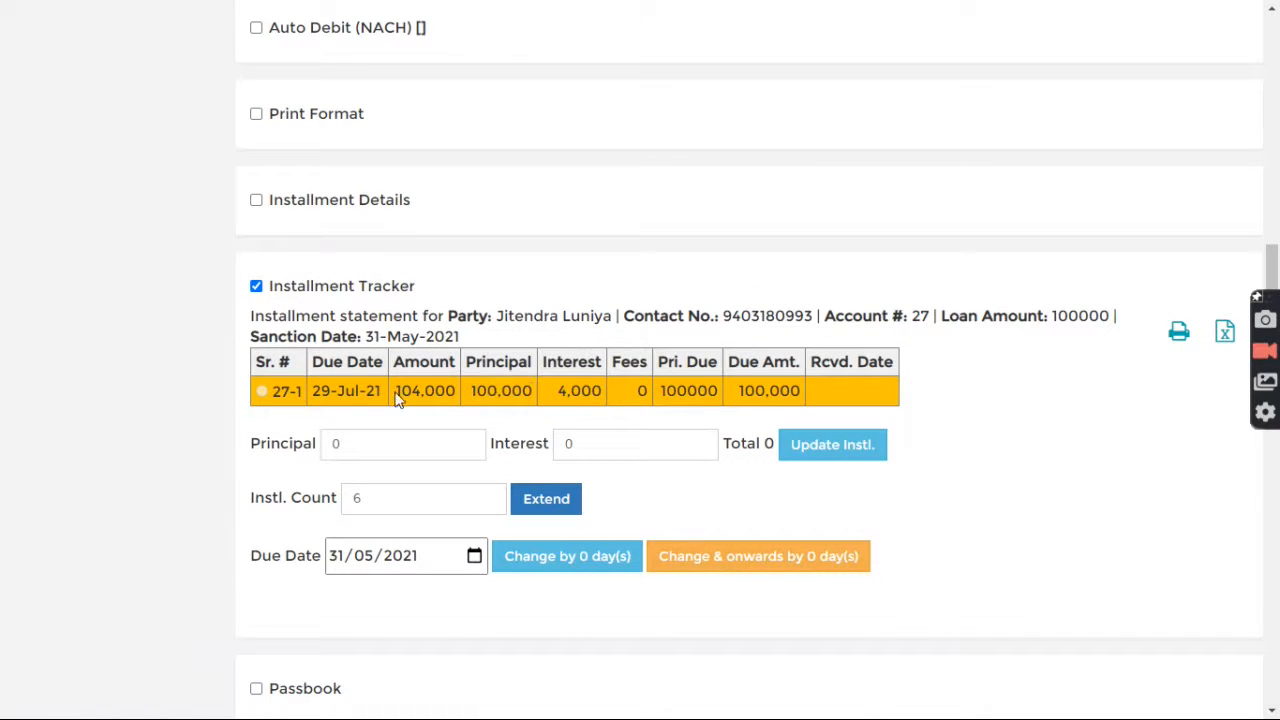
pyautogui.moveTo(397, 399); pyautogui.dragTo(466, 387)
pyautogui.scroll(5, 466, 387)
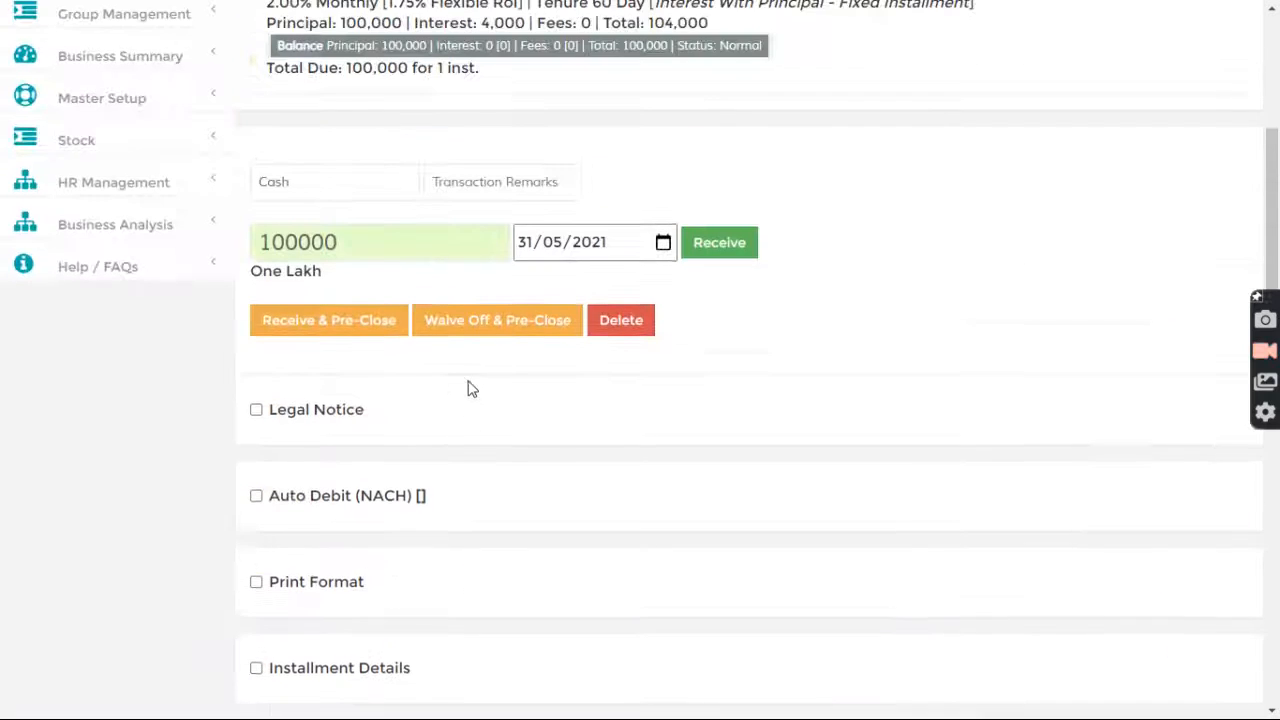
pyautogui.scroll(-6, 391, 471)
pyautogui.click(521, 298)
pyautogui.moveTo(397, 299); pyautogui.dragTo(499, 301)
pyautogui.scroll(5, 544, 322)
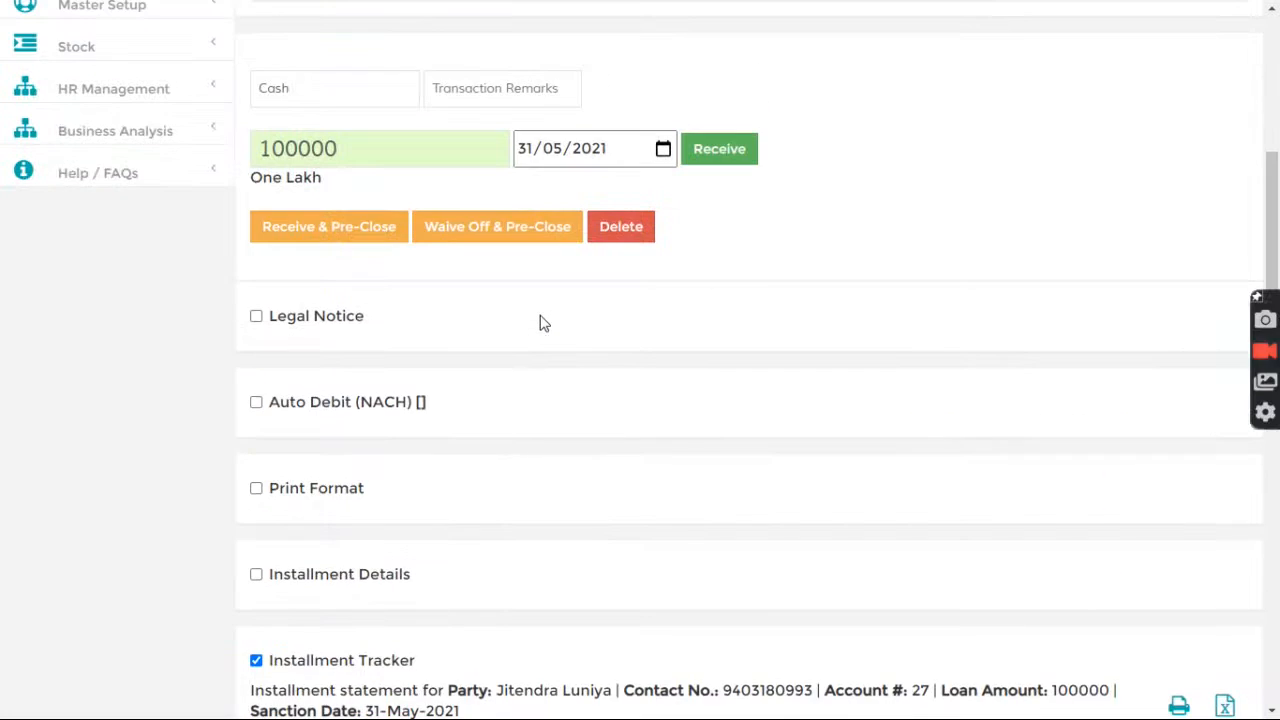
# - Compare the monthly interest rate in the loan summary with the interest in the Installment Tracker
pyautogui.scroll(3, 541, 323)
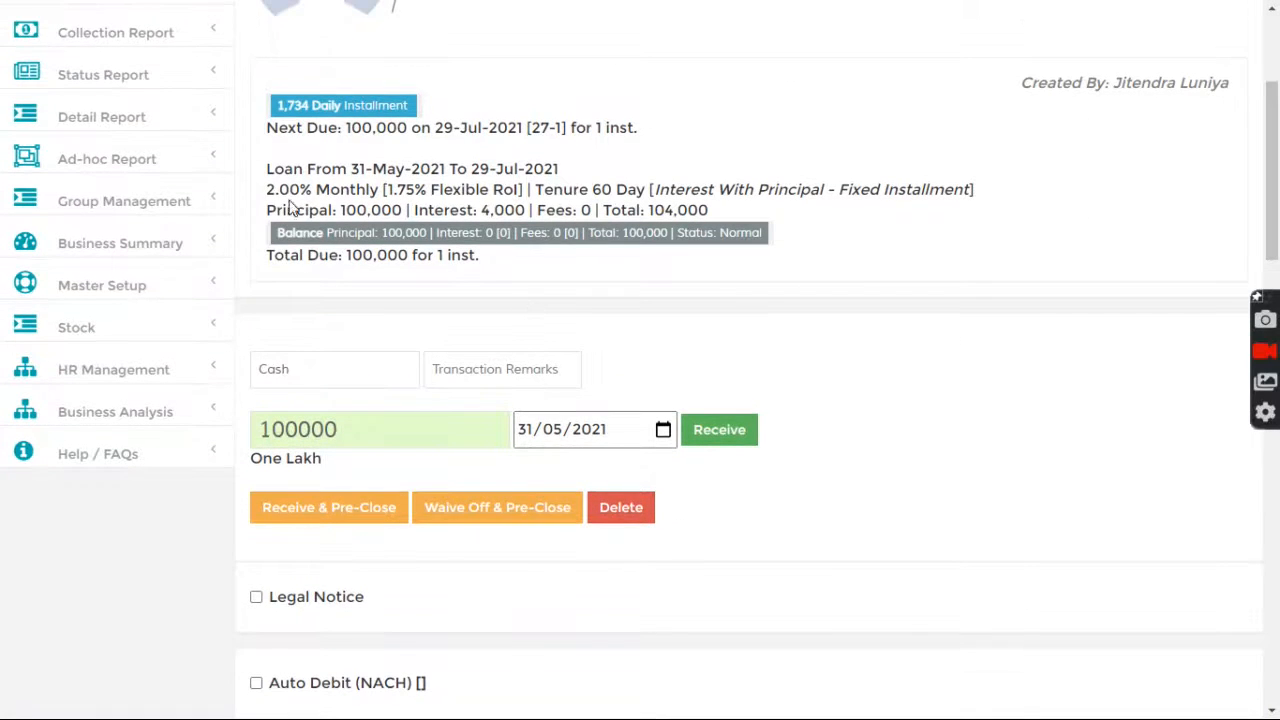
pyautogui.moveTo(268, 189); pyautogui.dragTo(380, 190)
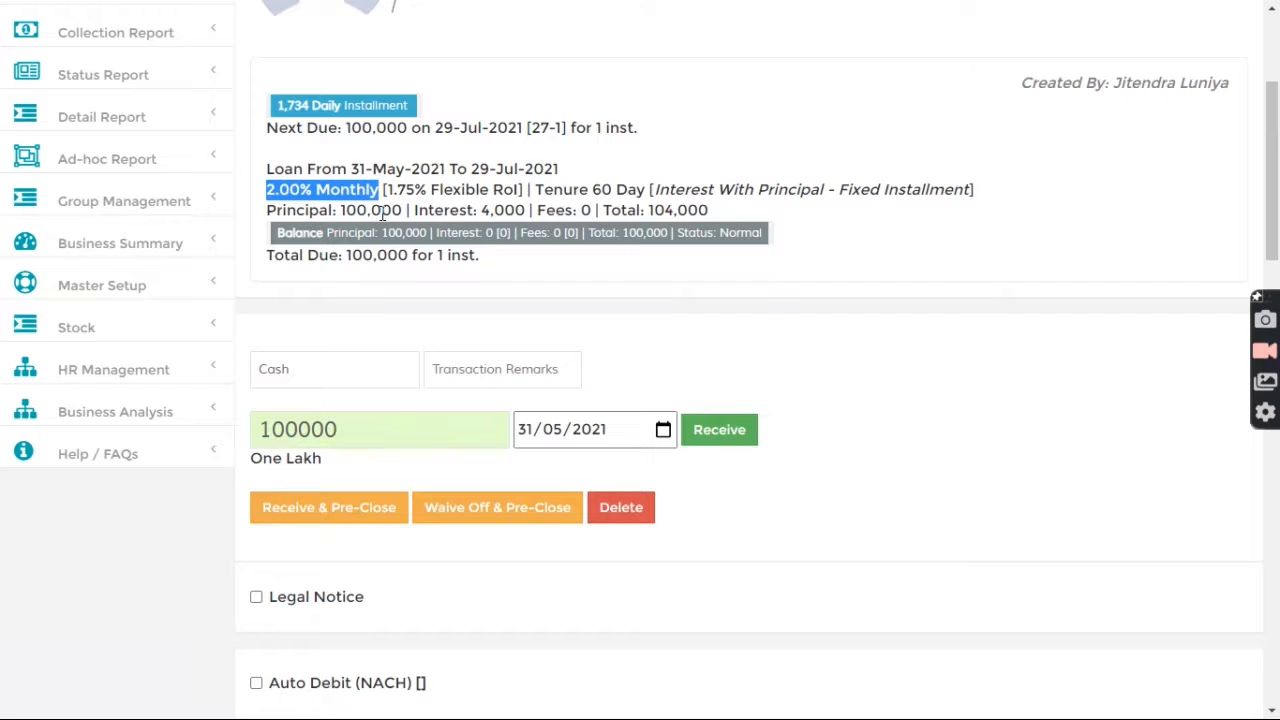
pyautogui.click(786, 254)
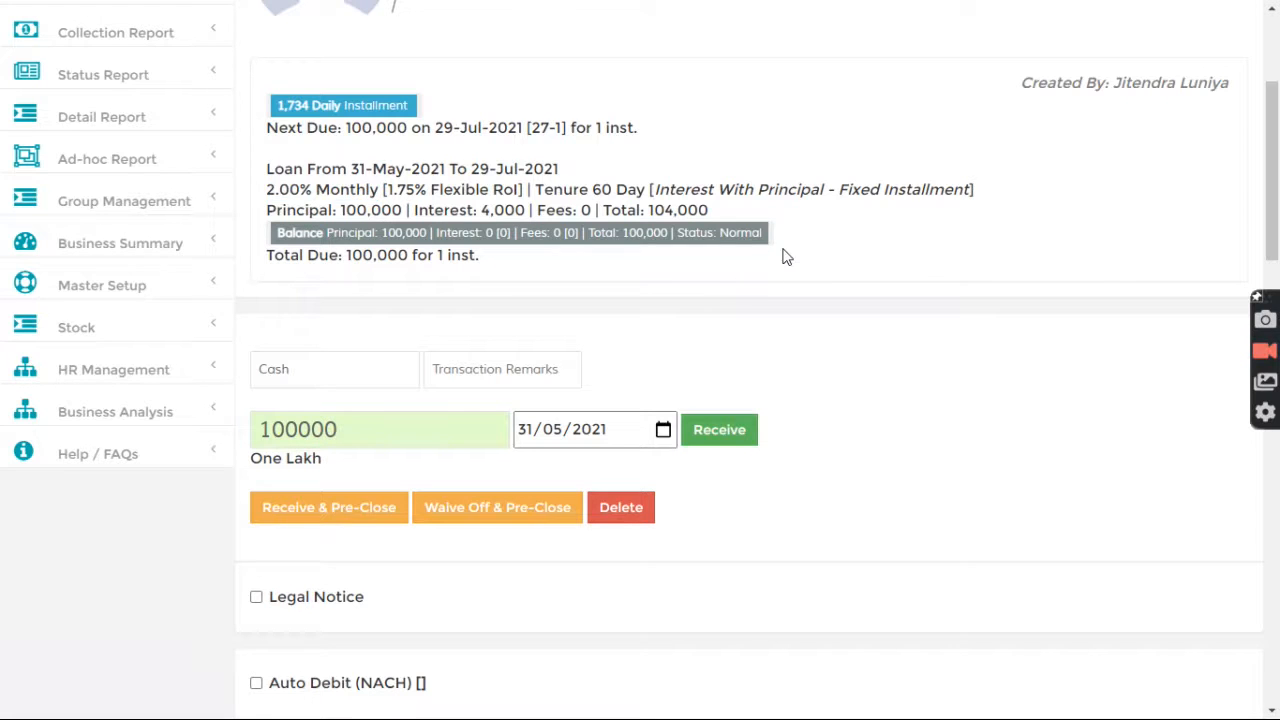
pyautogui.scroll(-4, 792, 263)
pyautogui.scroll(-2, 790, 270)
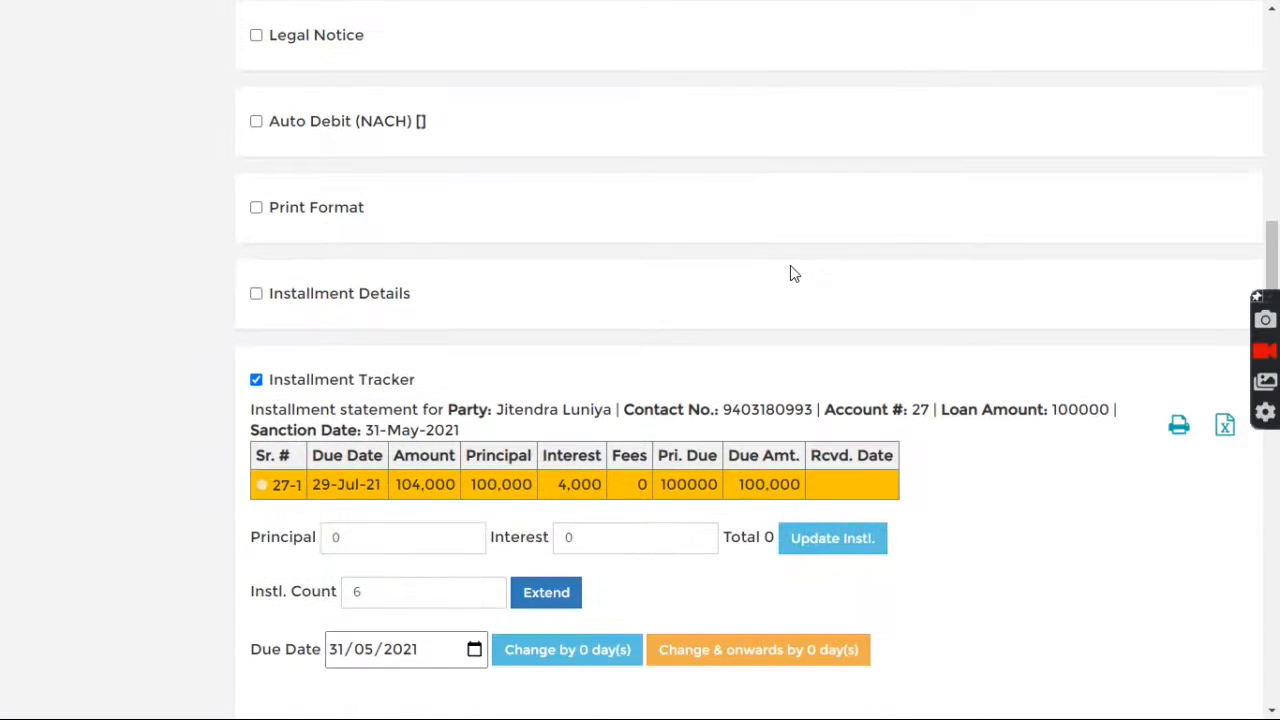
pyautogui.moveTo(551, 505); pyautogui.dragTo(608, 491)
pyautogui.scroll(8, 686, 449)
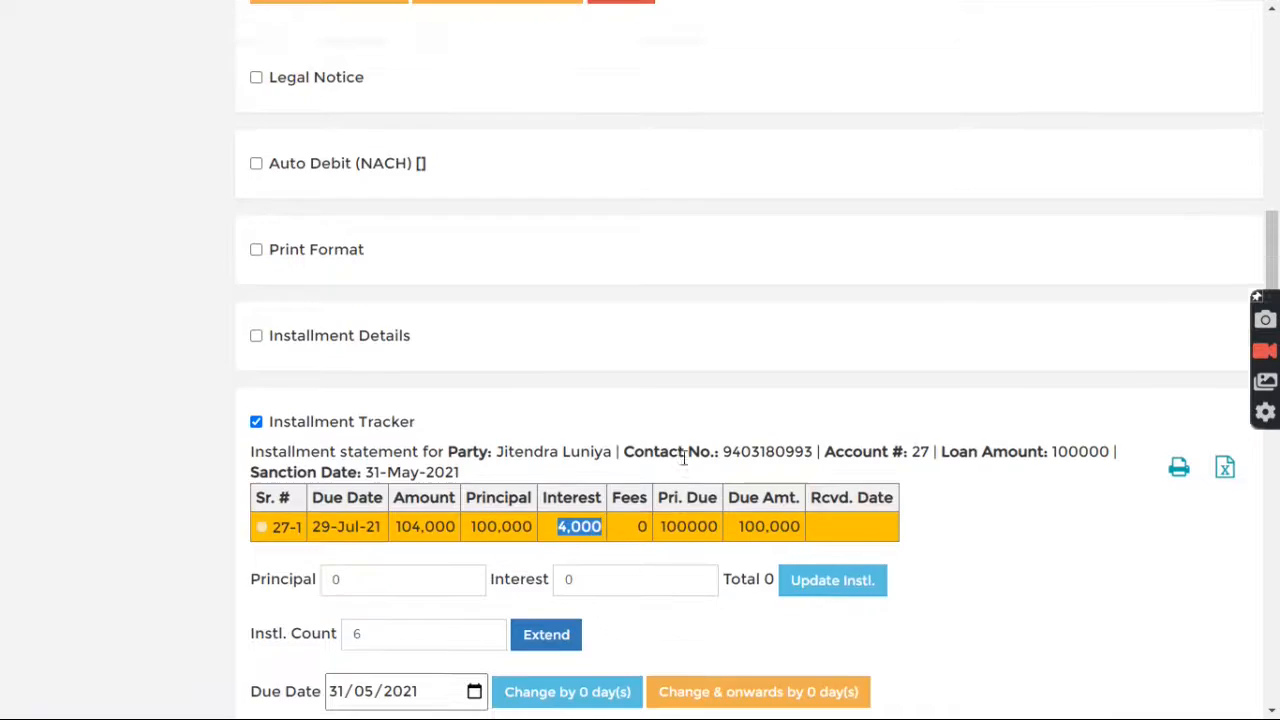
# - Look up the Deduct Interest From Principal - Fixed Installment loan by its number and check its principal and interest
pyautogui.click(482, 30)
pyautogui.write('28')
pyautogui.press('Return')
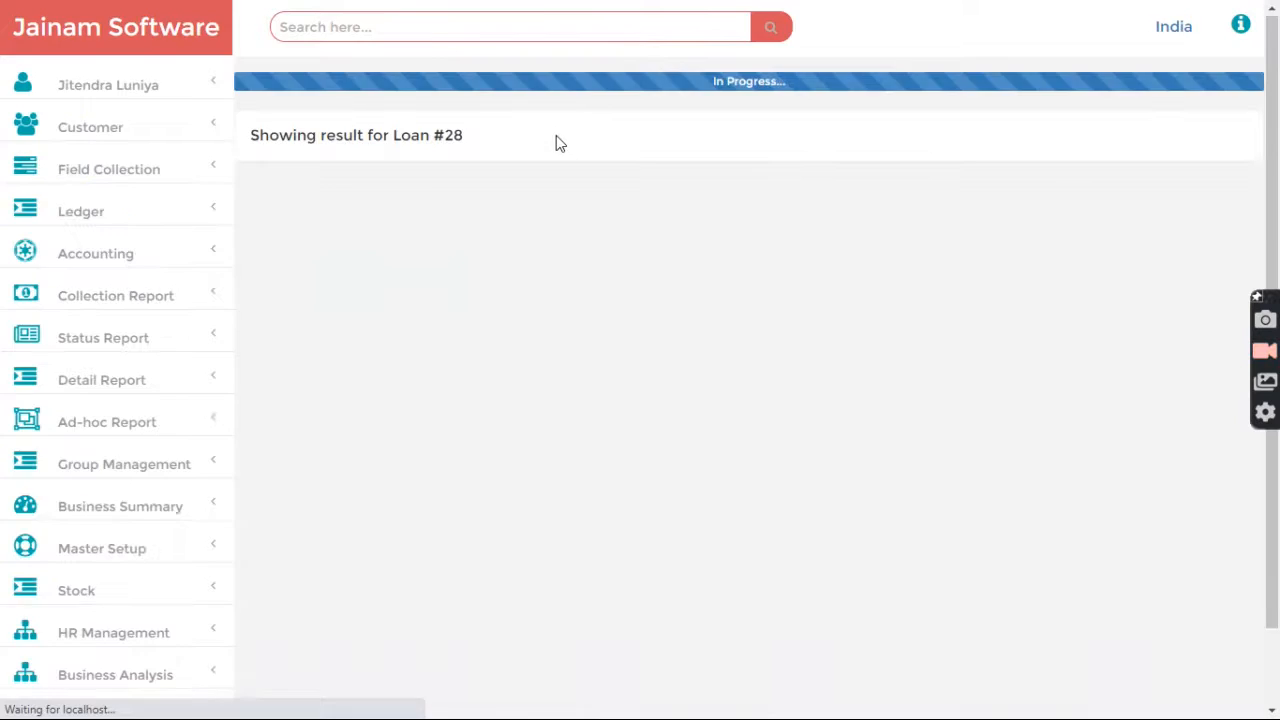
pyautogui.scroll(3, 576, 171)
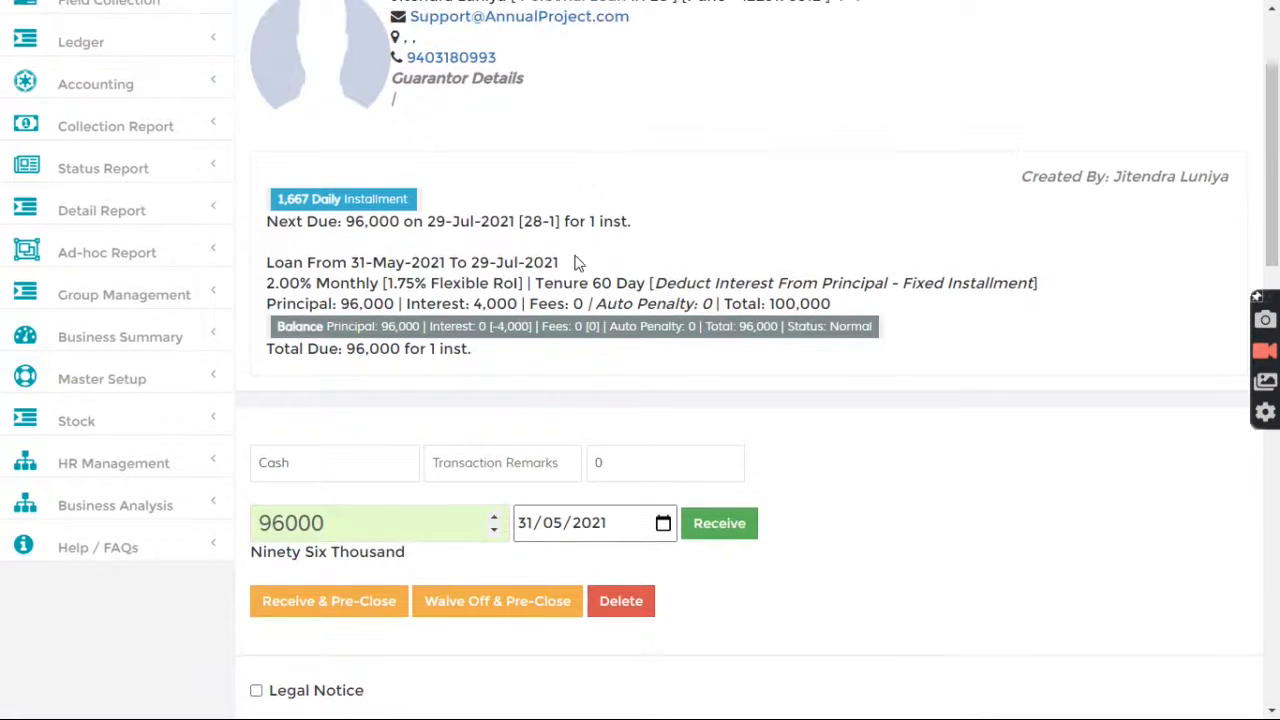
pyautogui.scroll(-2, 572, 276)
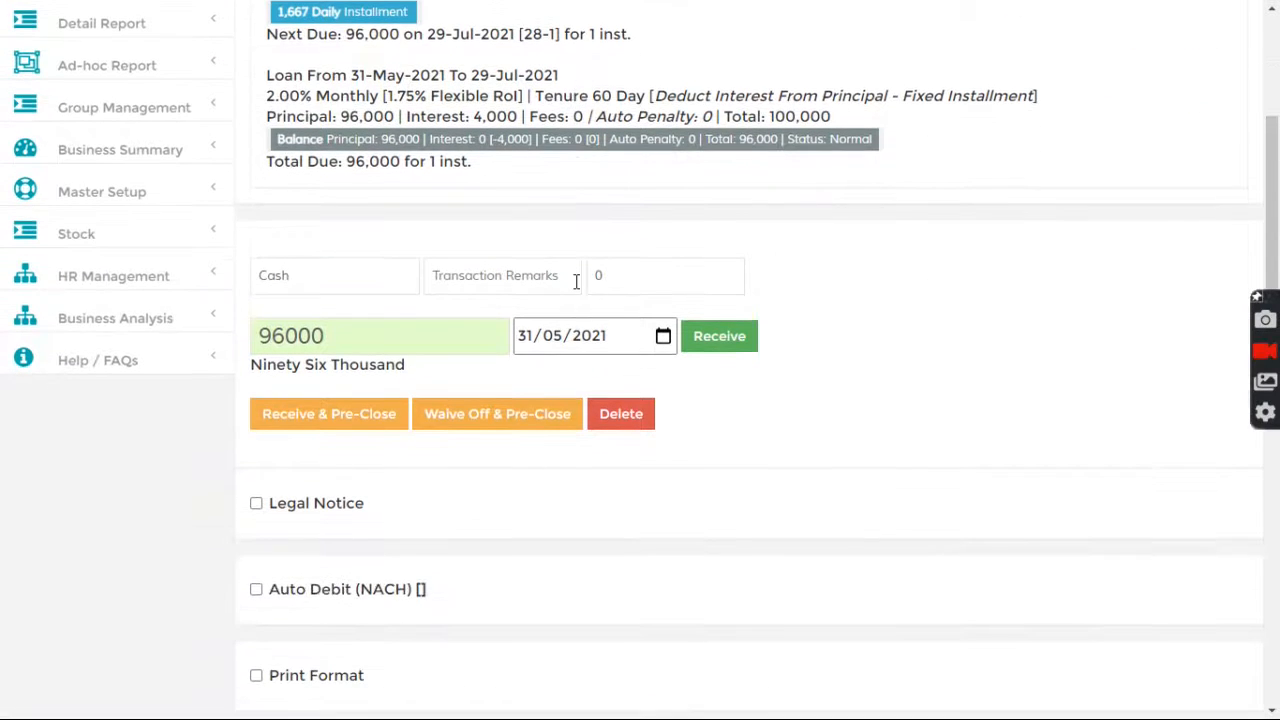
pyautogui.moveTo(341, 116); pyautogui.dragTo(395, 116)
pyautogui.click(395, 117)
pyautogui.moveTo(474, 116); pyautogui.dragTo(516, 116)
pyautogui.click(500, 176)
# - Show the deducted-interest loan's Installment Tracker and examine how its amount splits into principal and interest
pyautogui.scroll(-10, 500, 178)
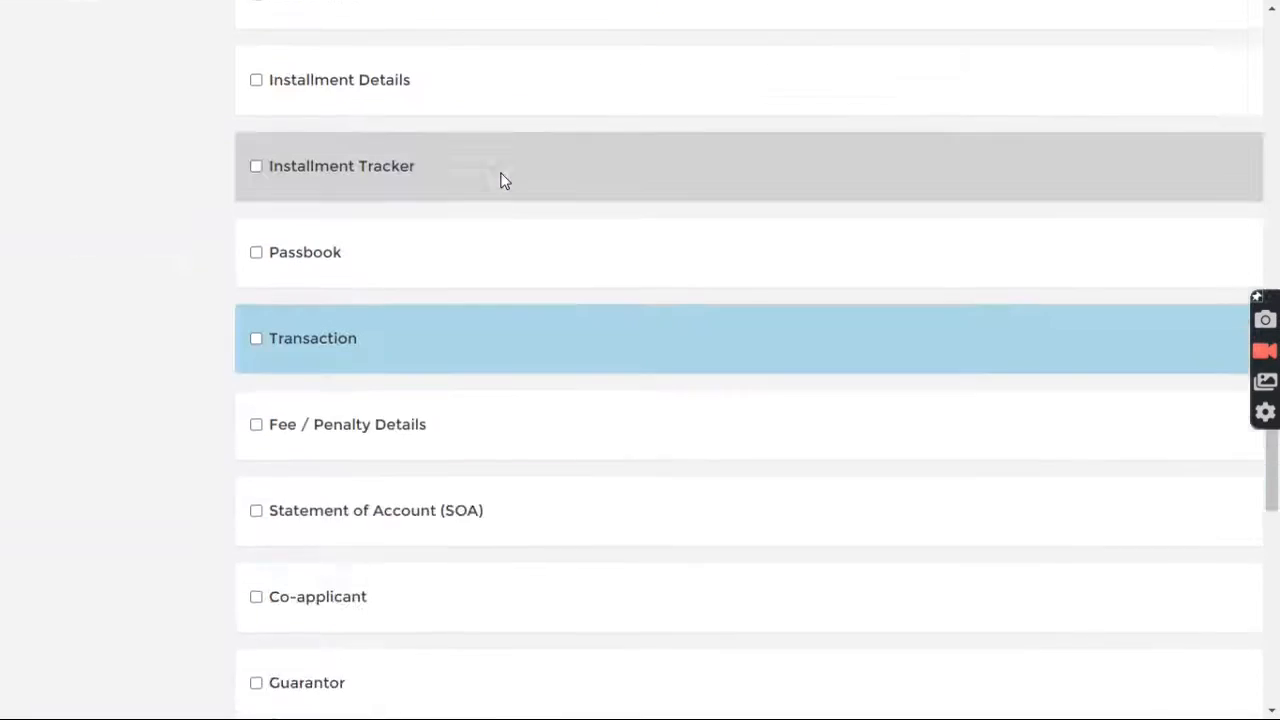
pyautogui.click(337, 109)
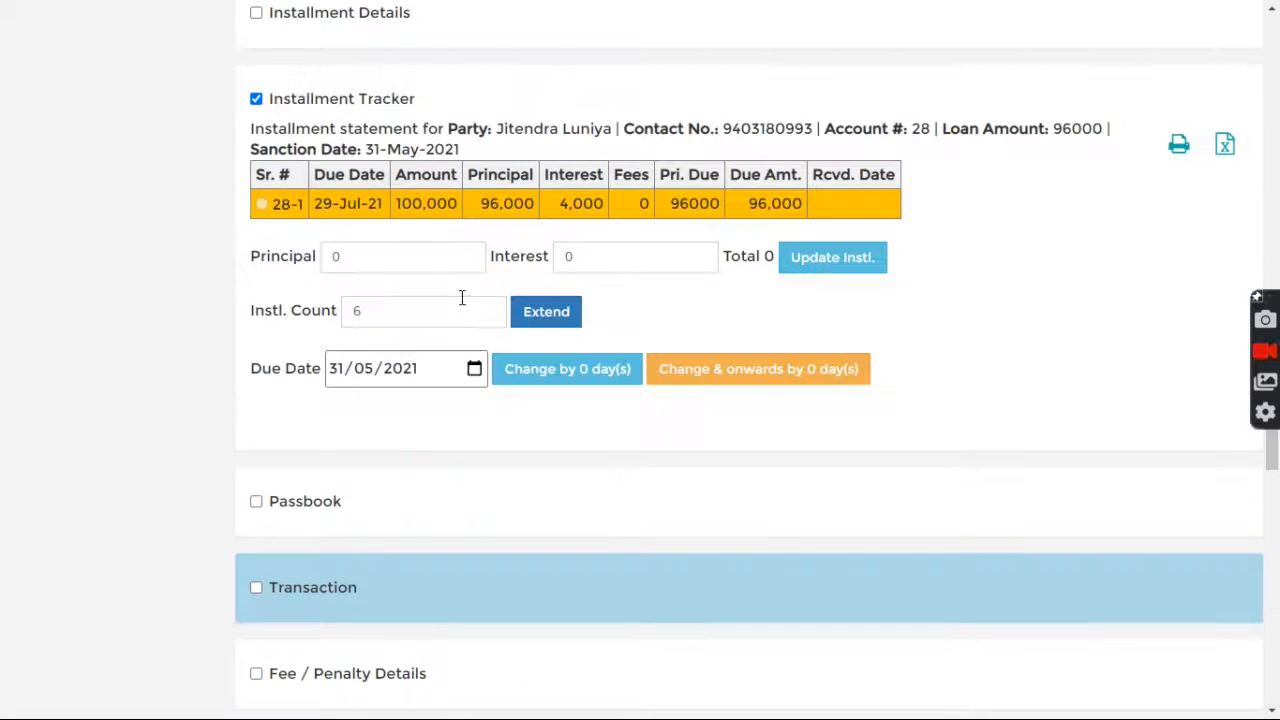
pyautogui.moveTo(397, 200); pyautogui.dragTo(474, 215)
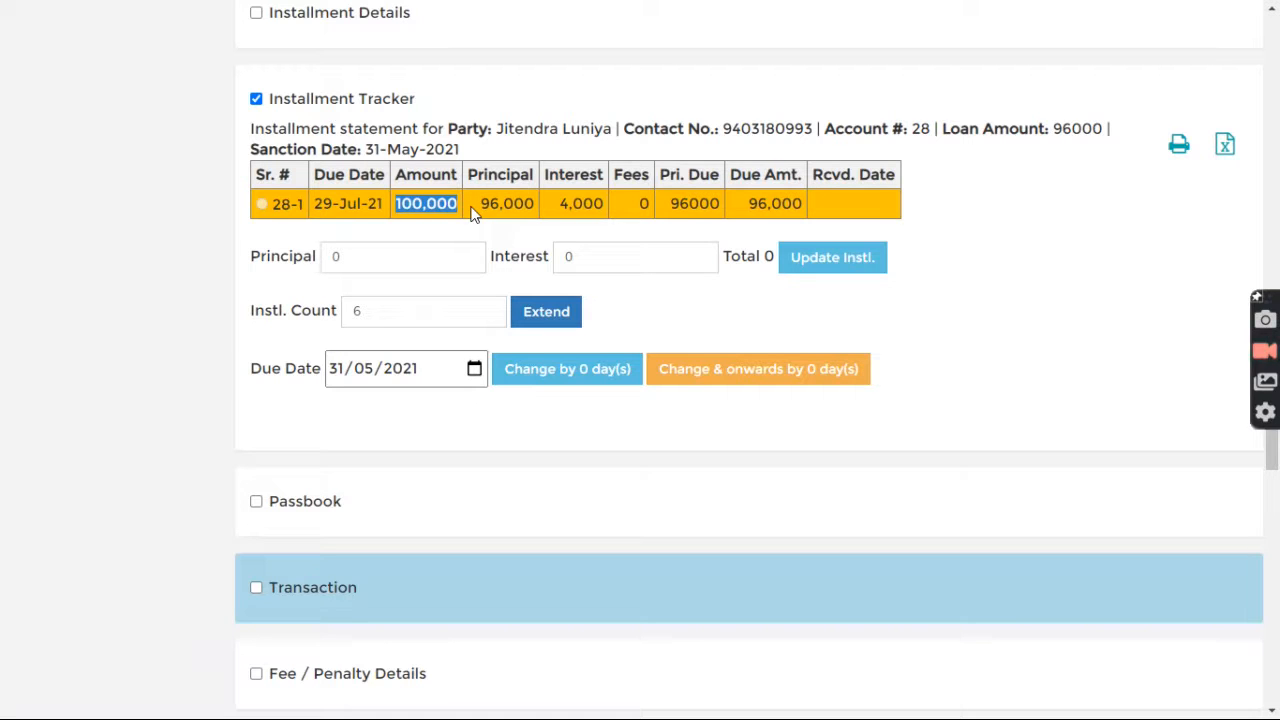
pyautogui.moveTo(479, 201); pyautogui.dragTo(538, 205)
pyautogui.click(566, 204)
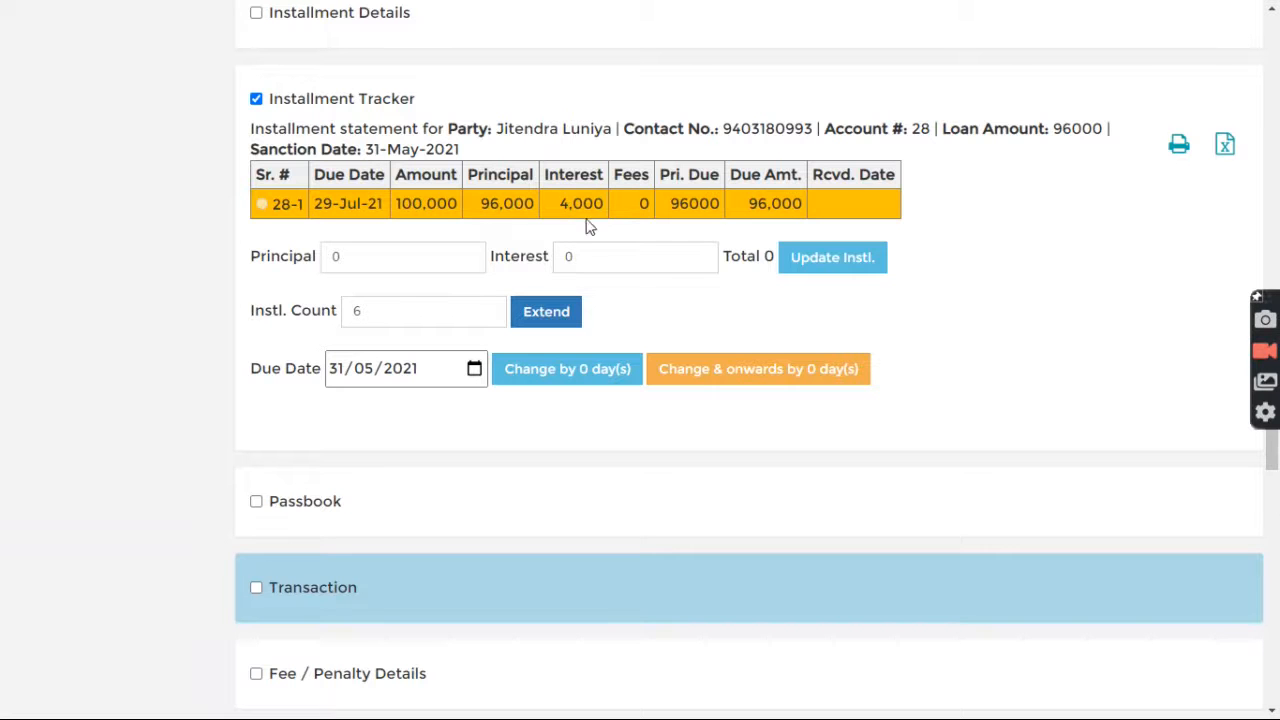
pyautogui.scroll(5, 620, 194)
pyautogui.scroll(-2, 620, 194)
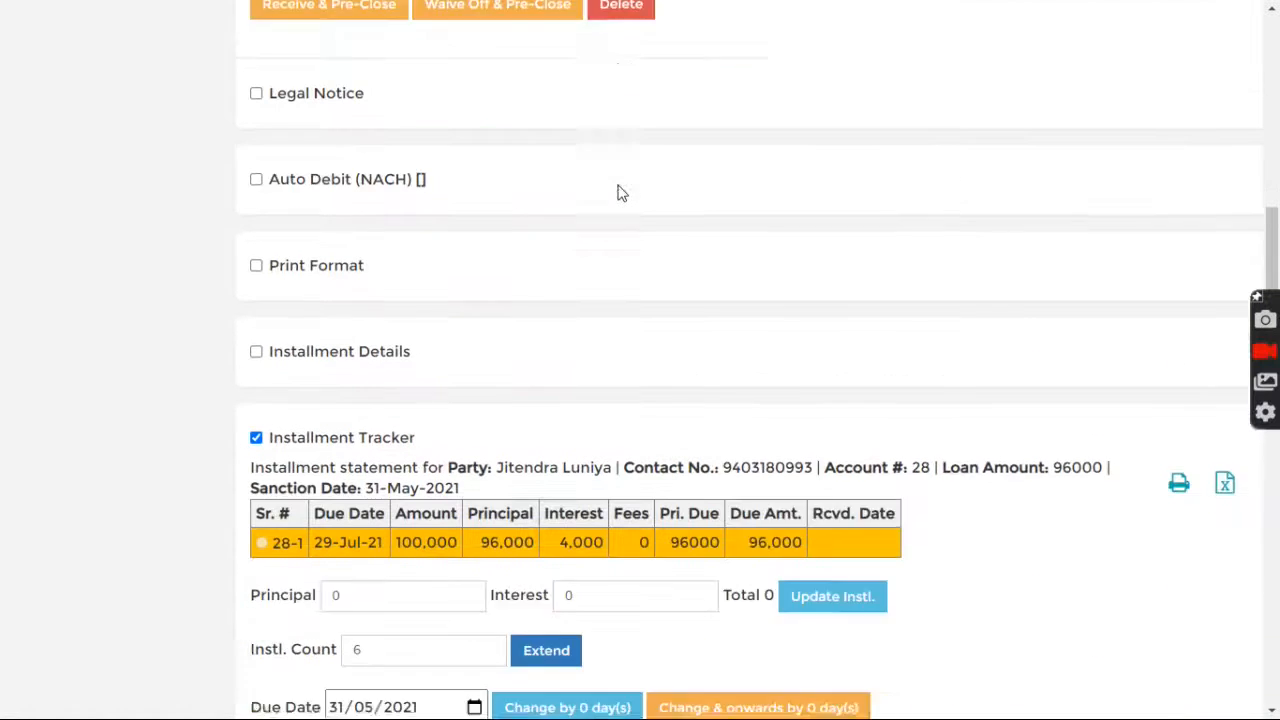
pyautogui.scroll(5, 571, 363)
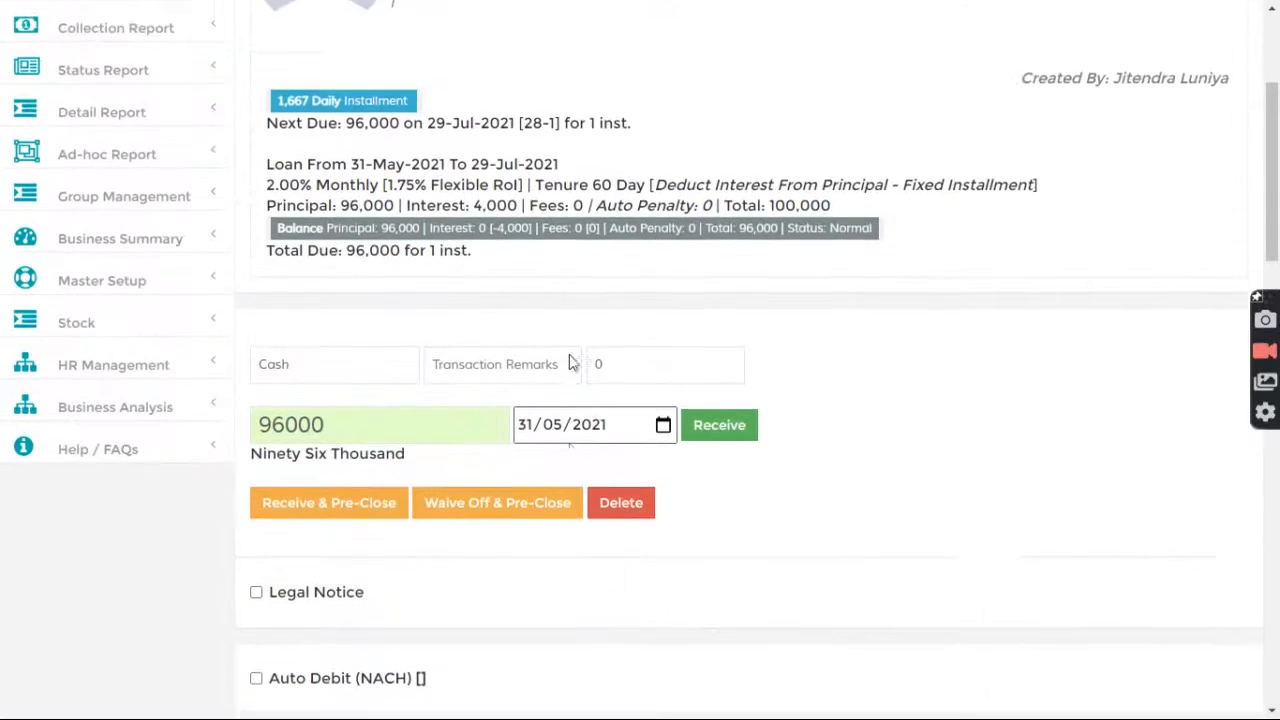
# - Look up the earlier Fixed Installment - Zero RoI loan by its loan number
pyautogui.scroll(3, 571, 363)
pyautogui.click(481, 29)
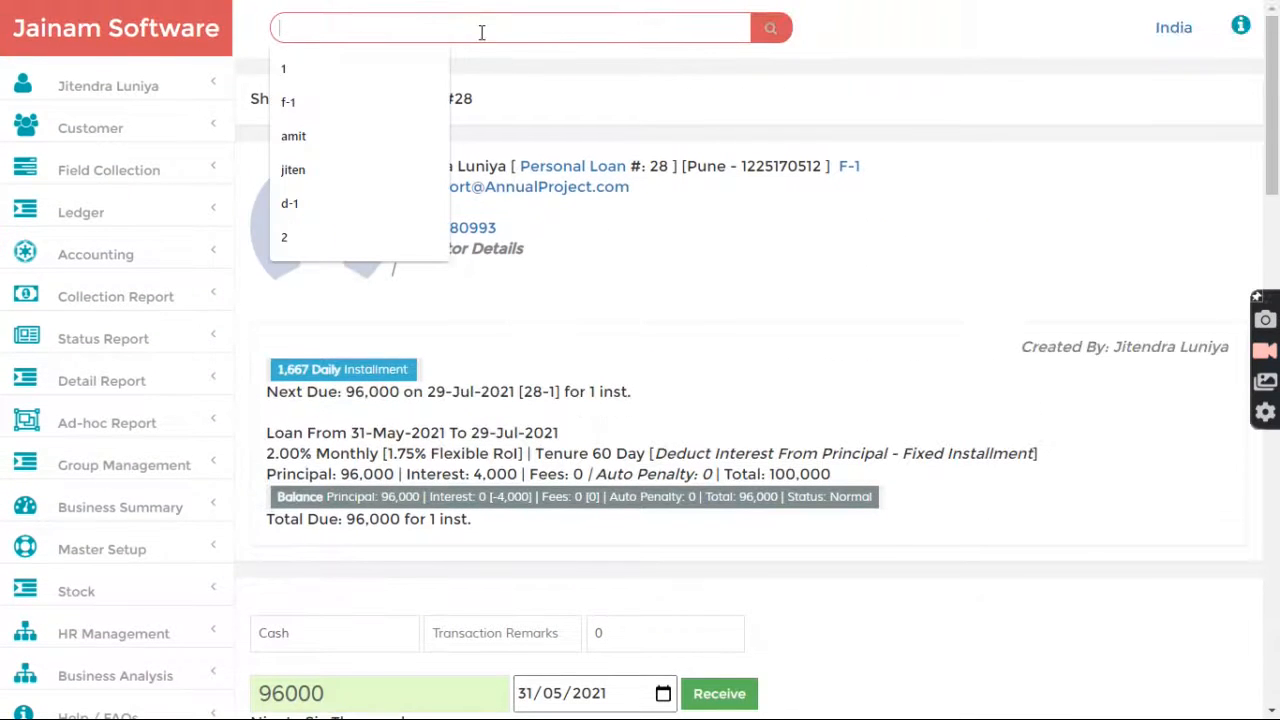
pyautogui.write('29')
pyautogui.press('Return')
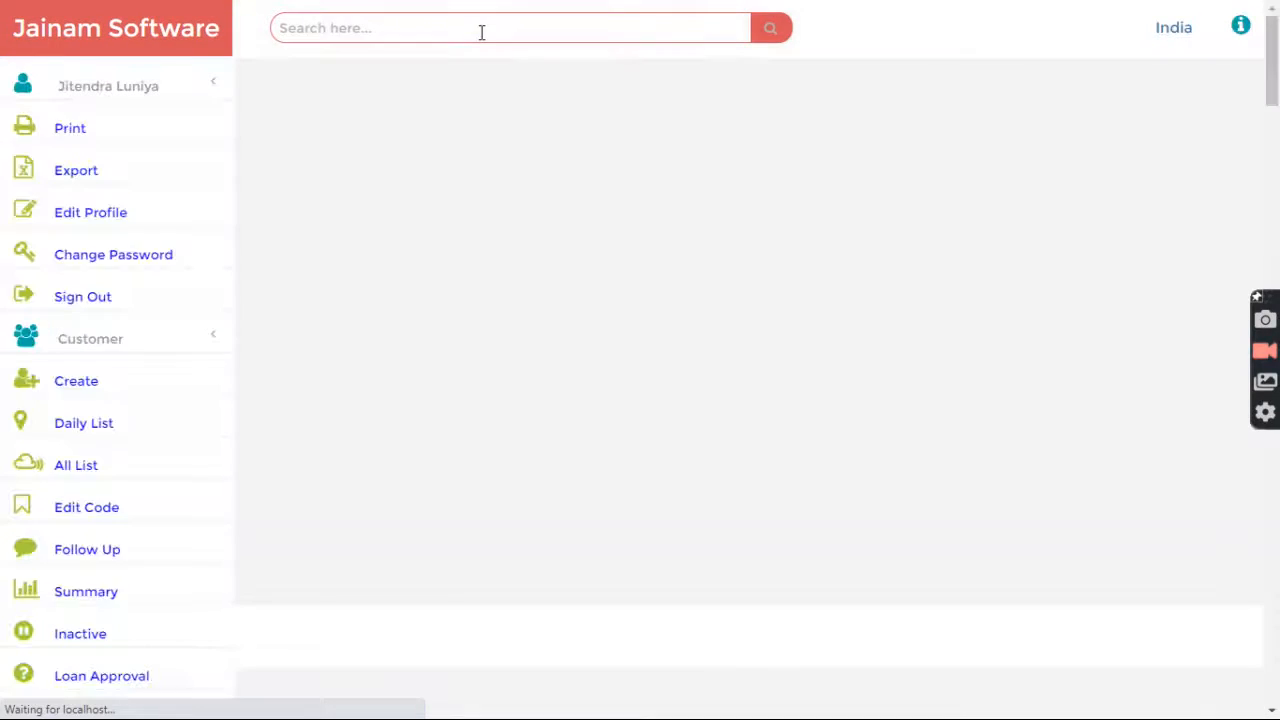
pyautogui.scroll(1, 511, 166)
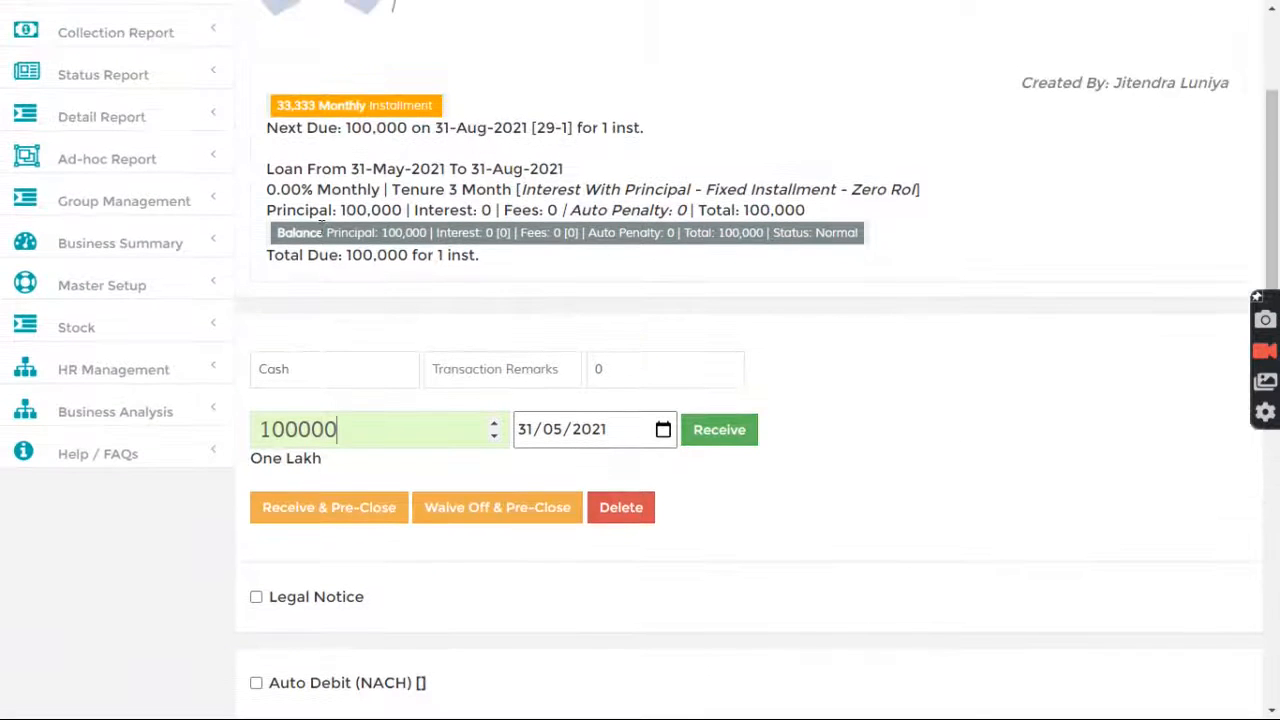
# - Check the monthly interest rate and interest amount in the zero-RoI loan's summary
pyautogui.moveTo(266, 189); pyautogui.dragTo(383, 190)
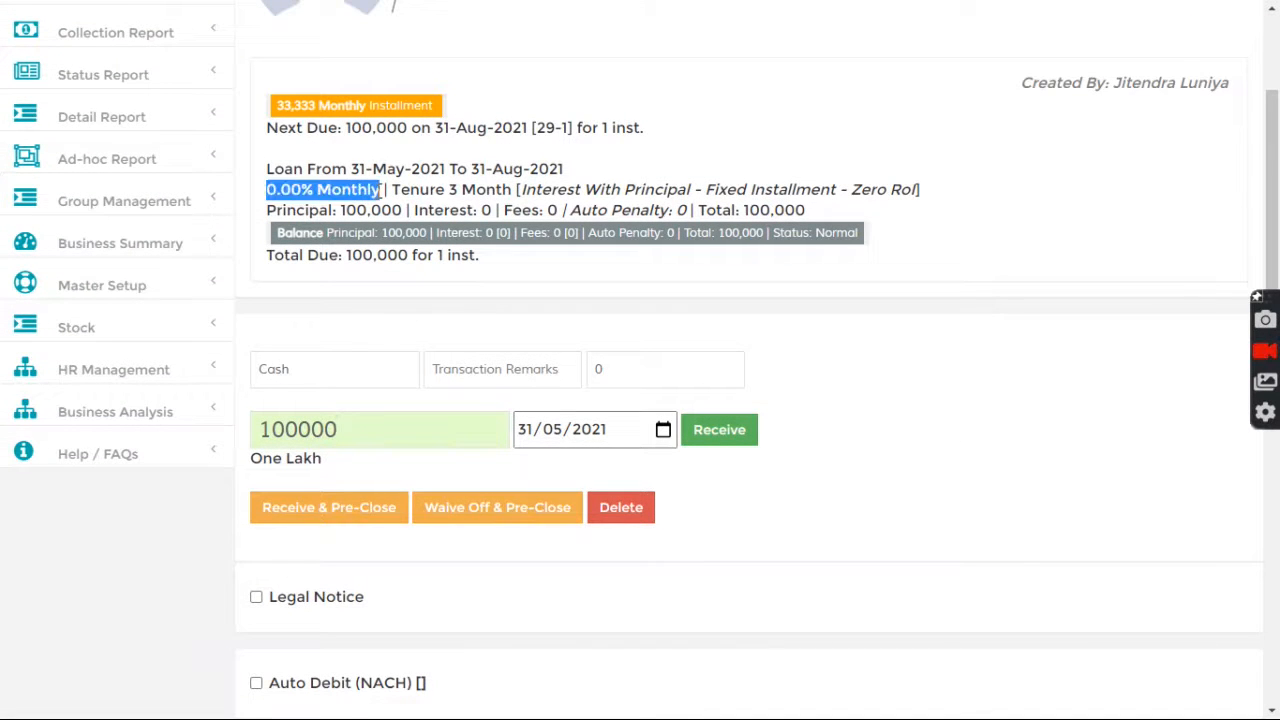
pyautogui.click(383, 232)
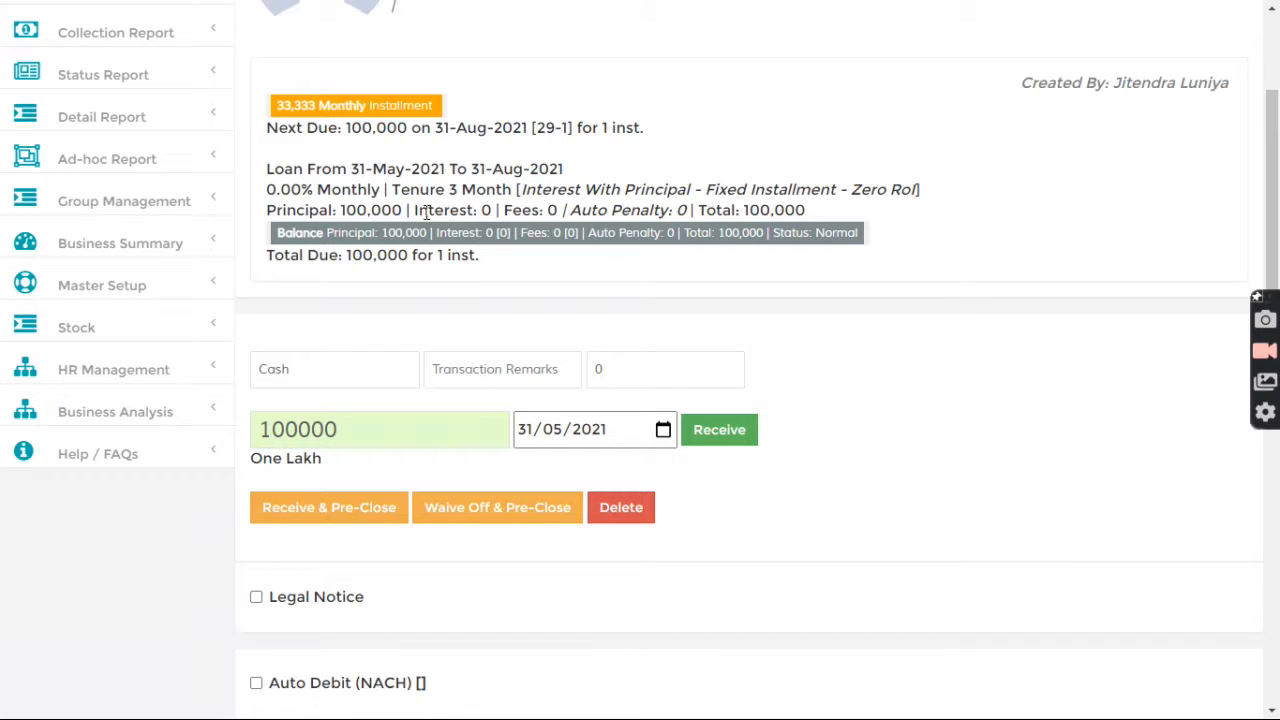
pyautogui.moveTo(426, 212); pyautogui.dragTo(502, 212)
pyautogui.click(500, 212)
# - Show the zero-RoI loan's transaction statement and examine the upfront charge posted to Interest Received (Cr.)
pyautogui.scroll(-6, 470, 245)
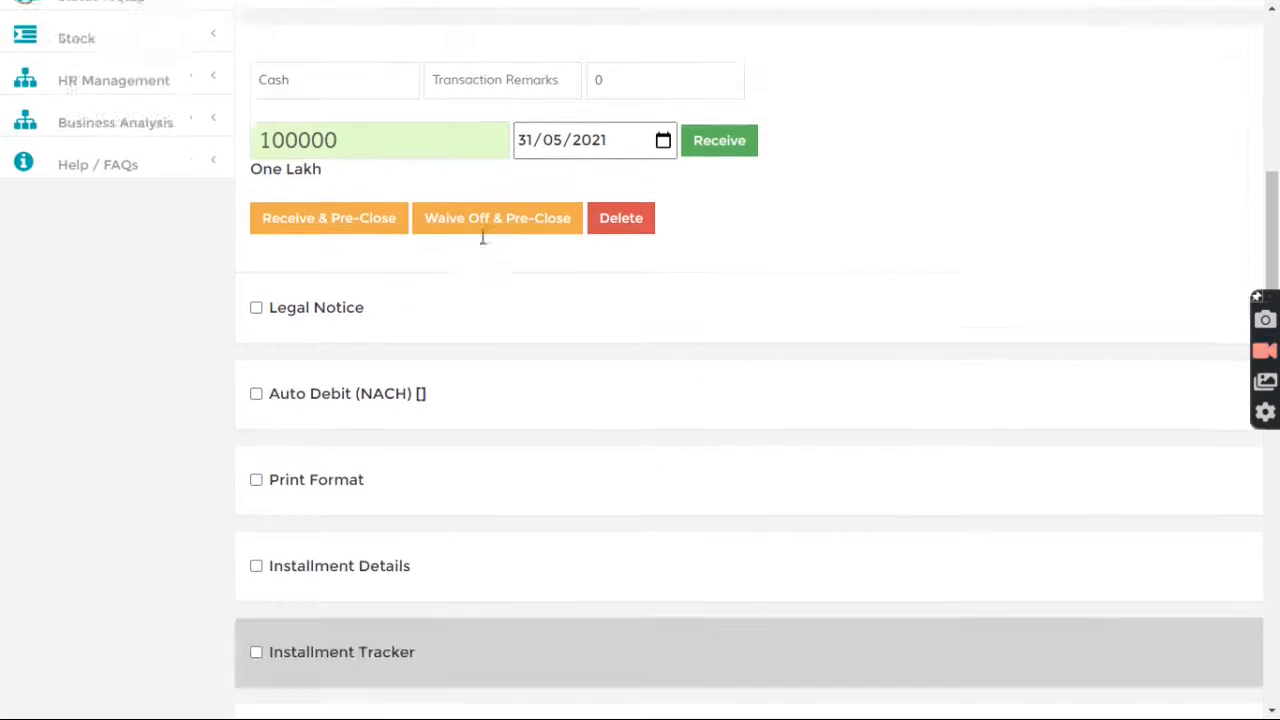
pyautogui.click(374, 291)
pyautogui.click(352, 292)
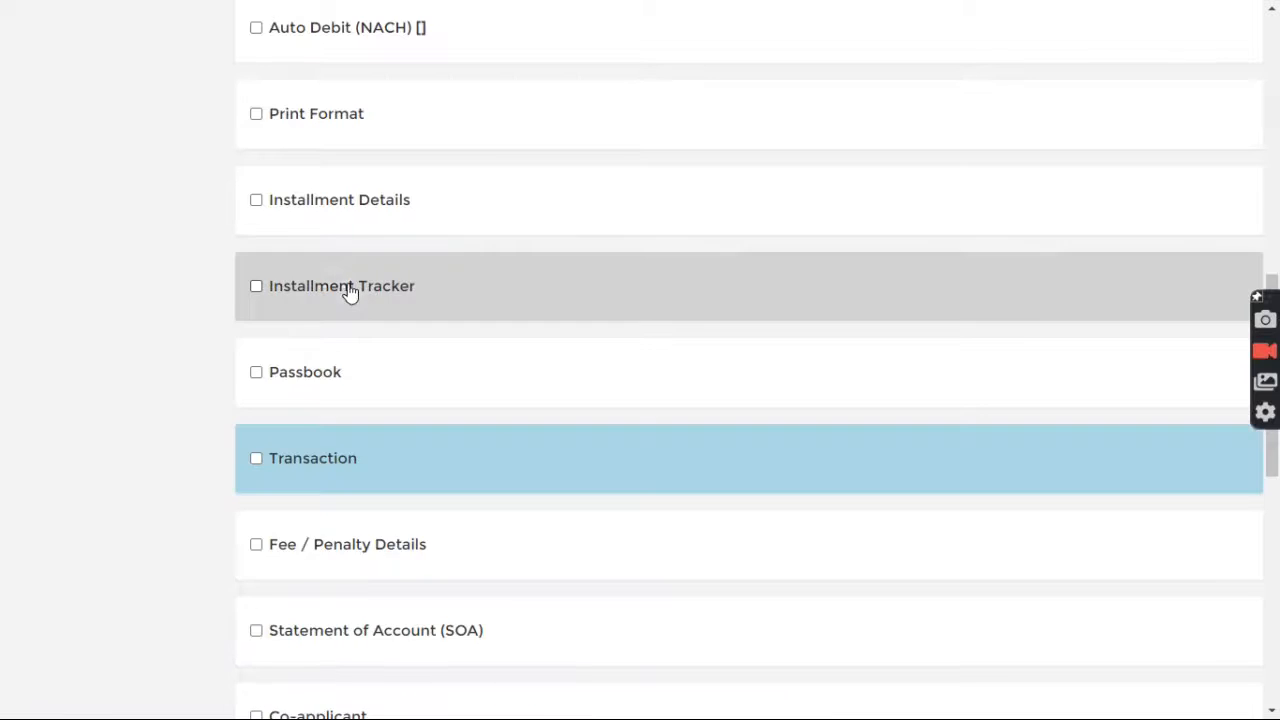
pyautogui.scroll(-3, 350, 295)
pyautogui.click(330, 183)
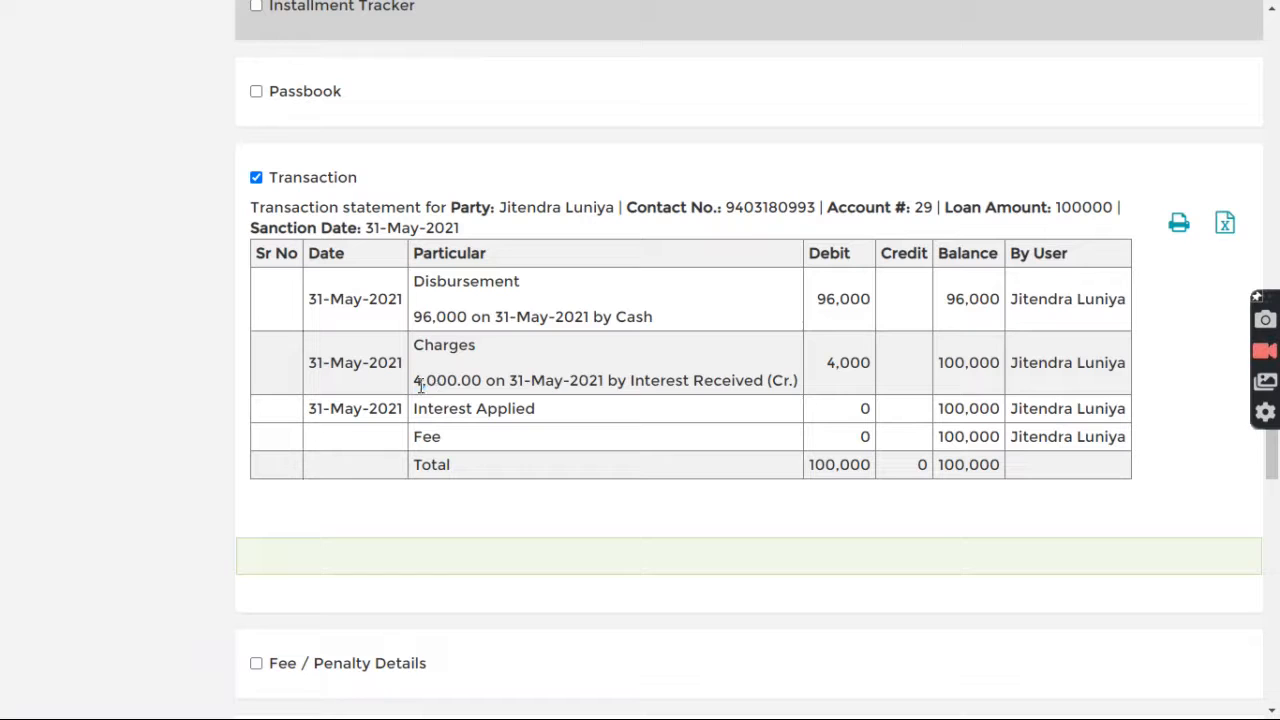
pyautogui.moveTo(421, 386); pyautogui.dragTo(761, 379)
pyautogui.click(623, 386)
pyautogui.moveTo(414, 386); pyautogui.dragTo(463, 387)
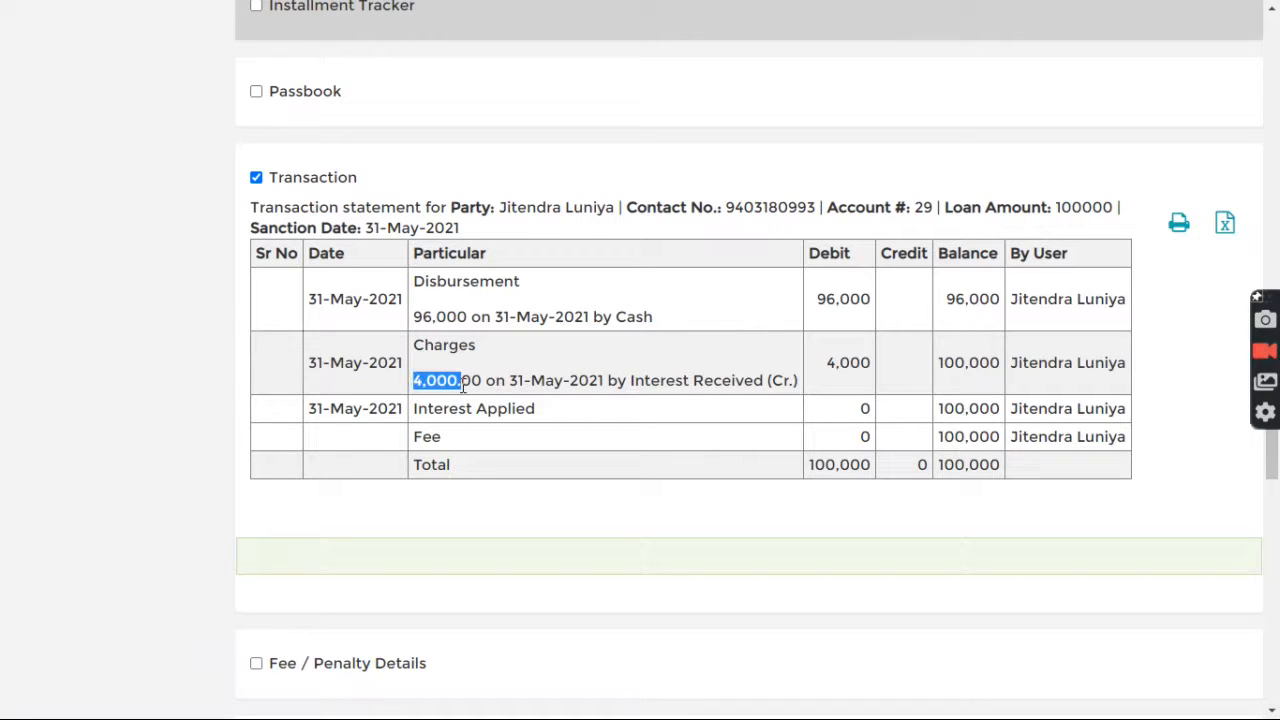
pyautogui.doubleClick(514, 381)
pyautogui.click(677, 372)
# - Look up the other Fixed Installment - Zero RoI loan by its loan number and check its monthly interest rate
pyautogui.scroll(10, 700, 370)
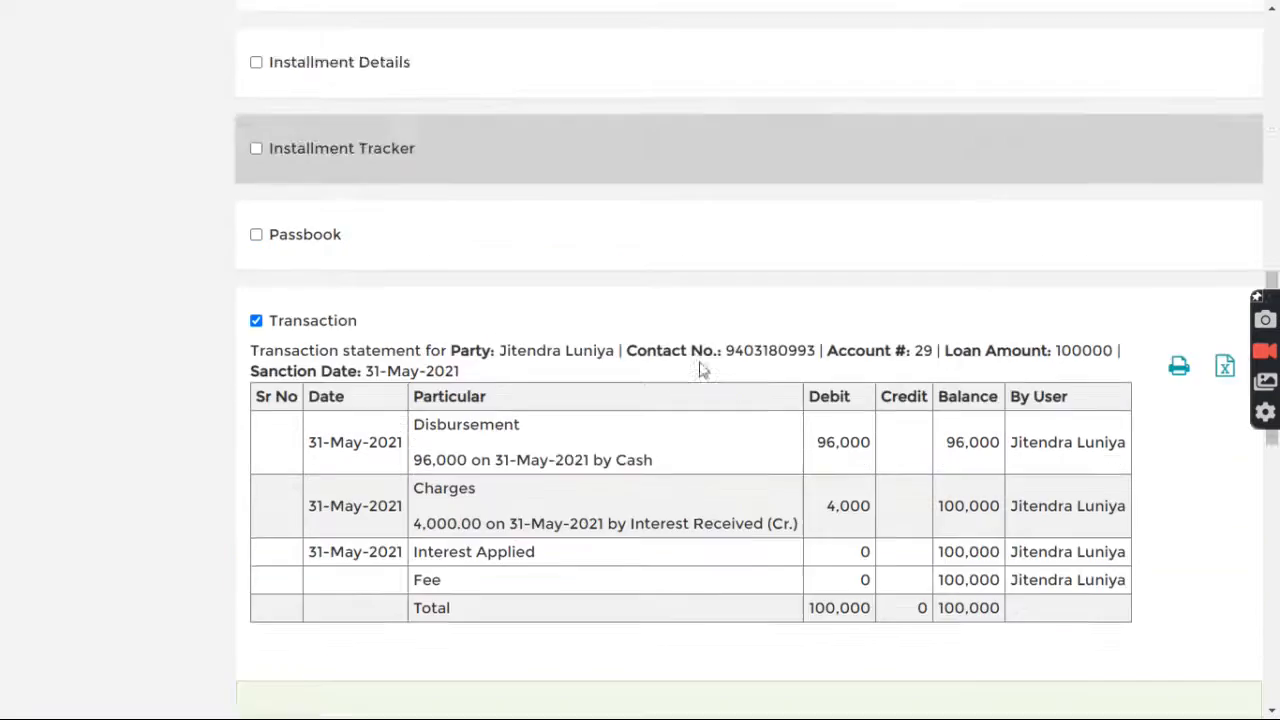
pyautogui.scroll(2, 700, 368)
pyautogui.doubleClick(460, 99)
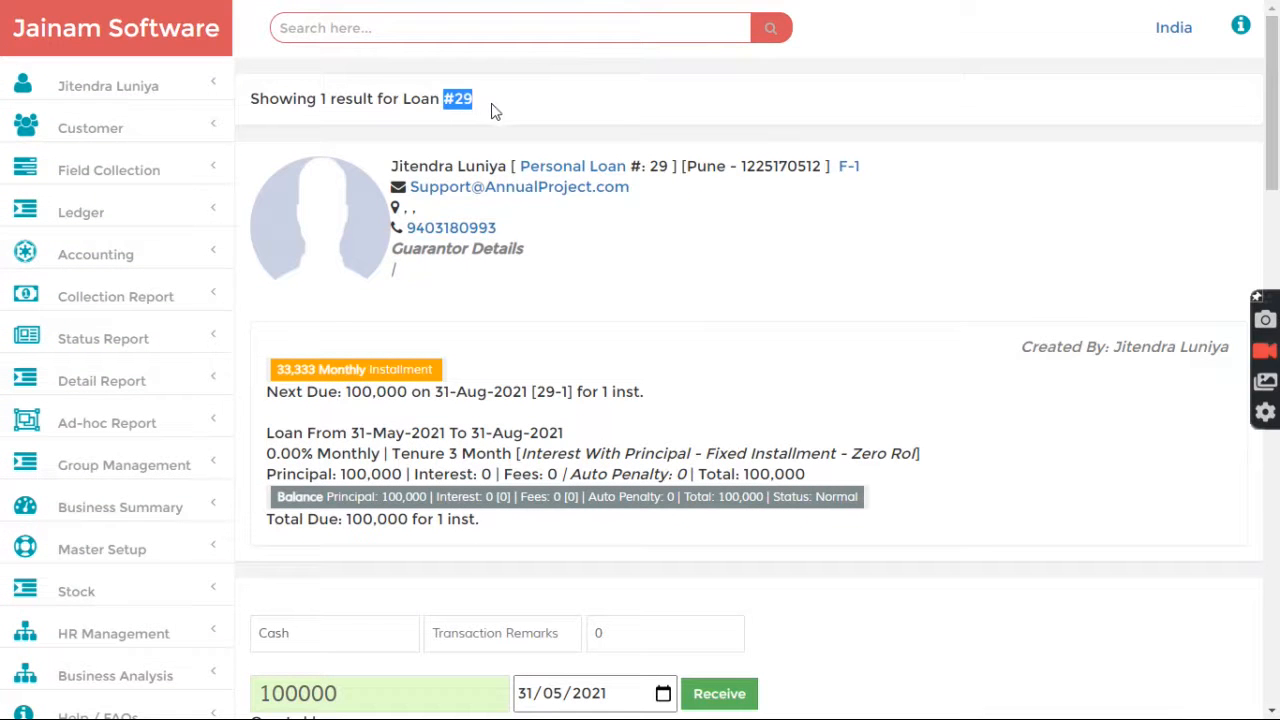
pyautogui.click(487, 95)
pyautogui.click(427, 24)
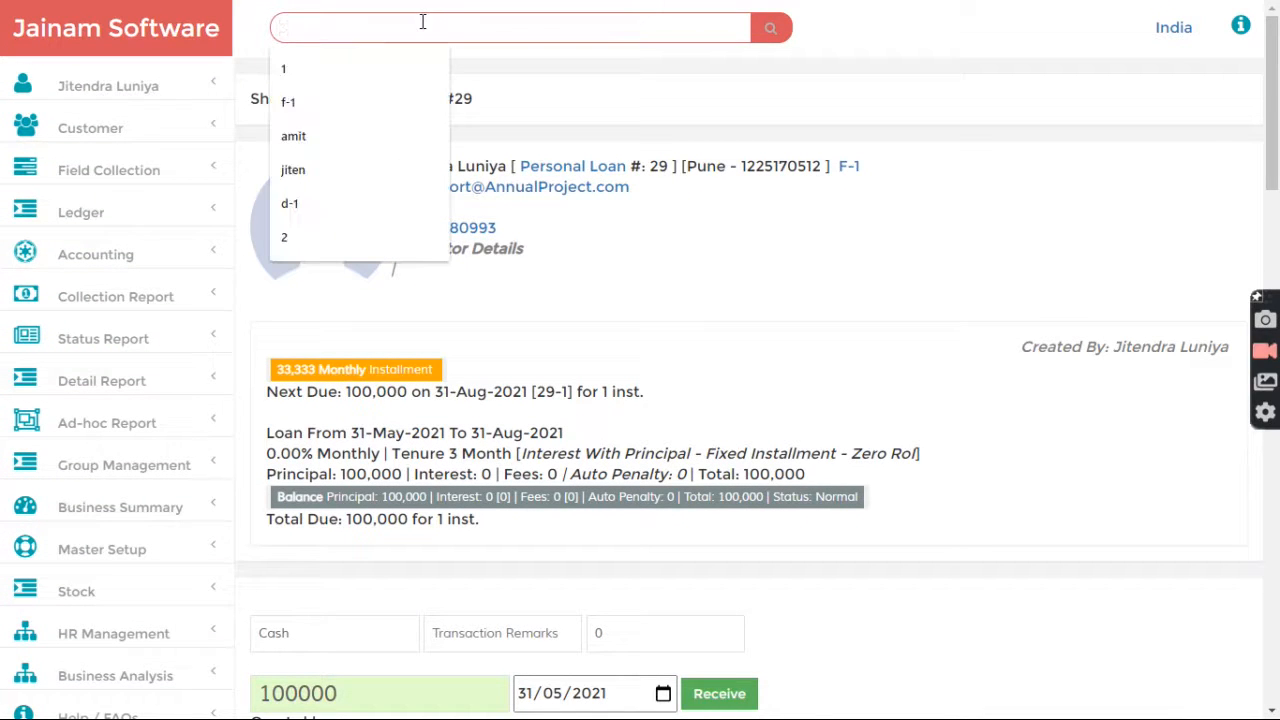
pyautogui.write('30')
pyautogui.press('Return')
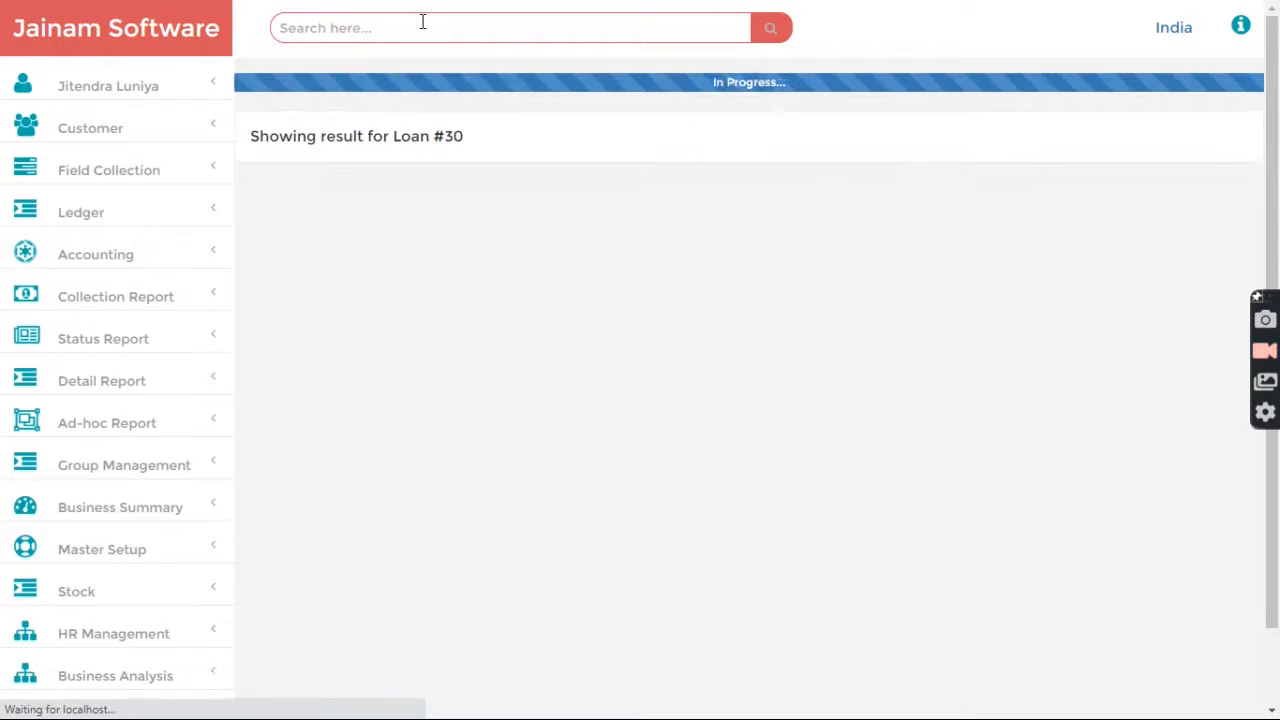
pyautogui.scroll(2, 491, 148)
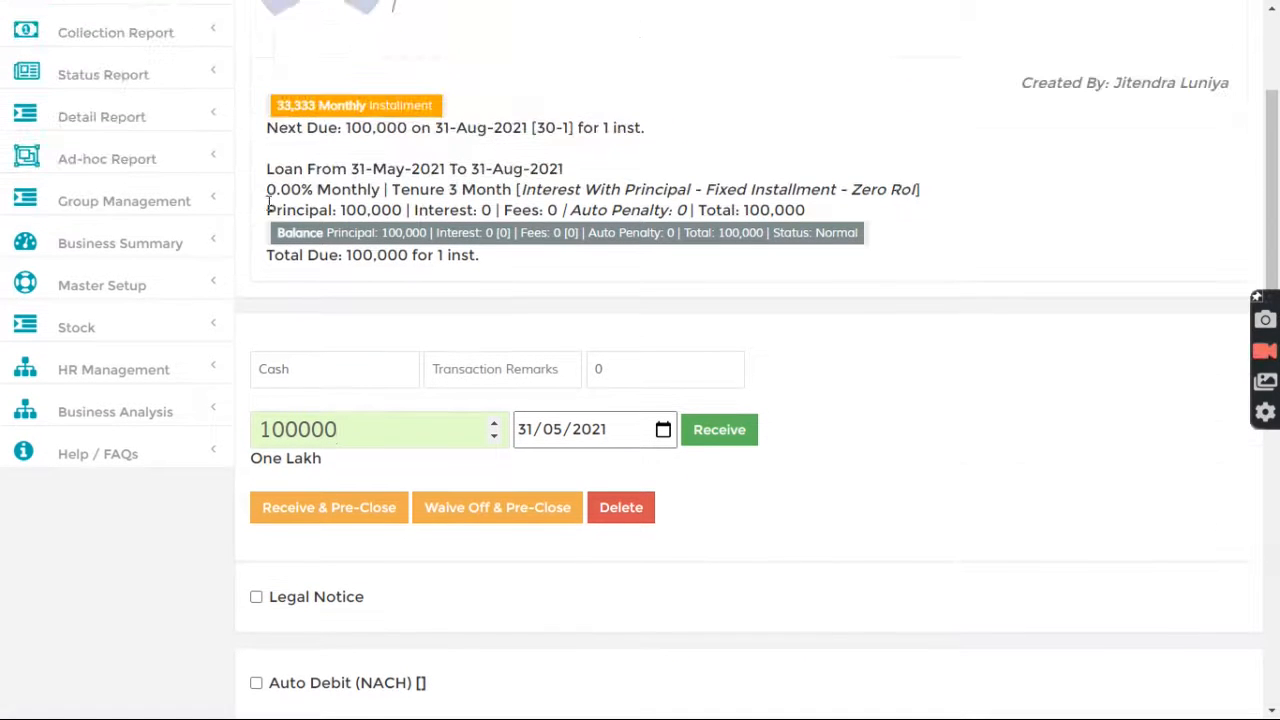
pyautogui.moveTo(268, 196); pyautogui.dragTo(380, 190)
pyautogui.click(400, 331)
# - Show this loan's transaction statement and examine the upfront charge posted to Processing Fee (Cr.)
pyautogui.scroll(-7, 400, 331)
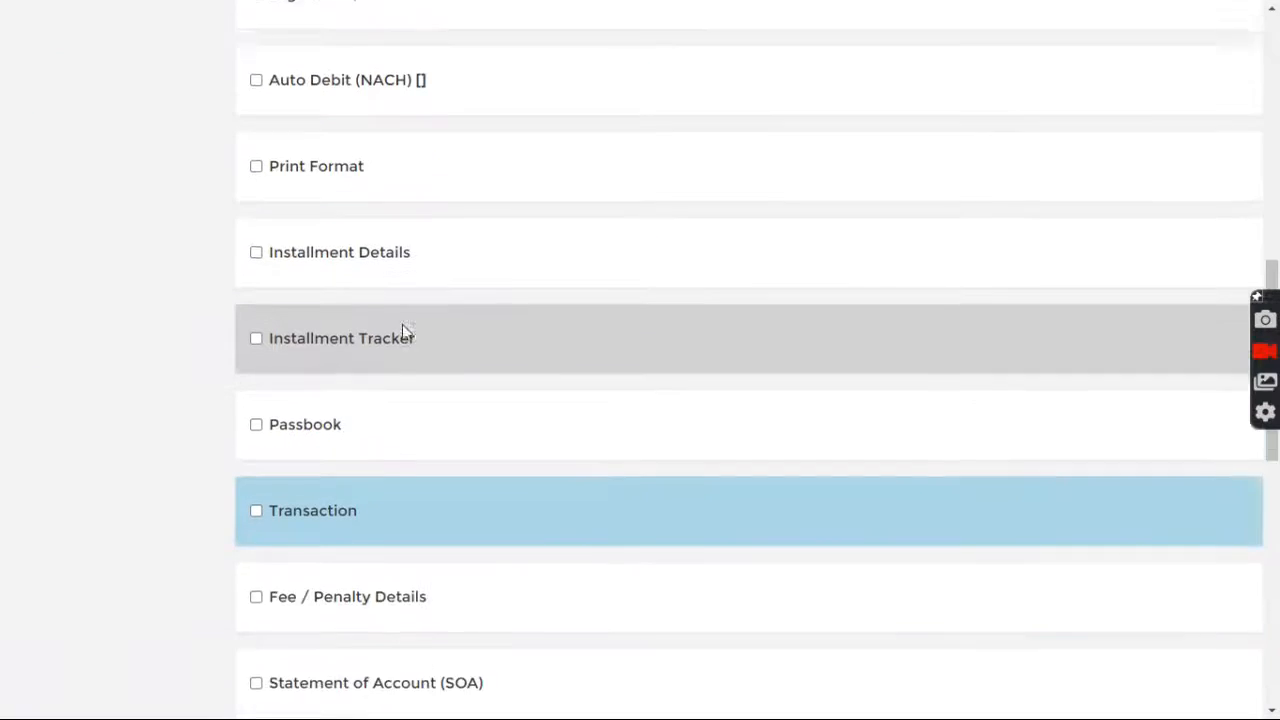
pyautogui.click(320, 474)
pyautogui.scroll(-3, 366, 449)
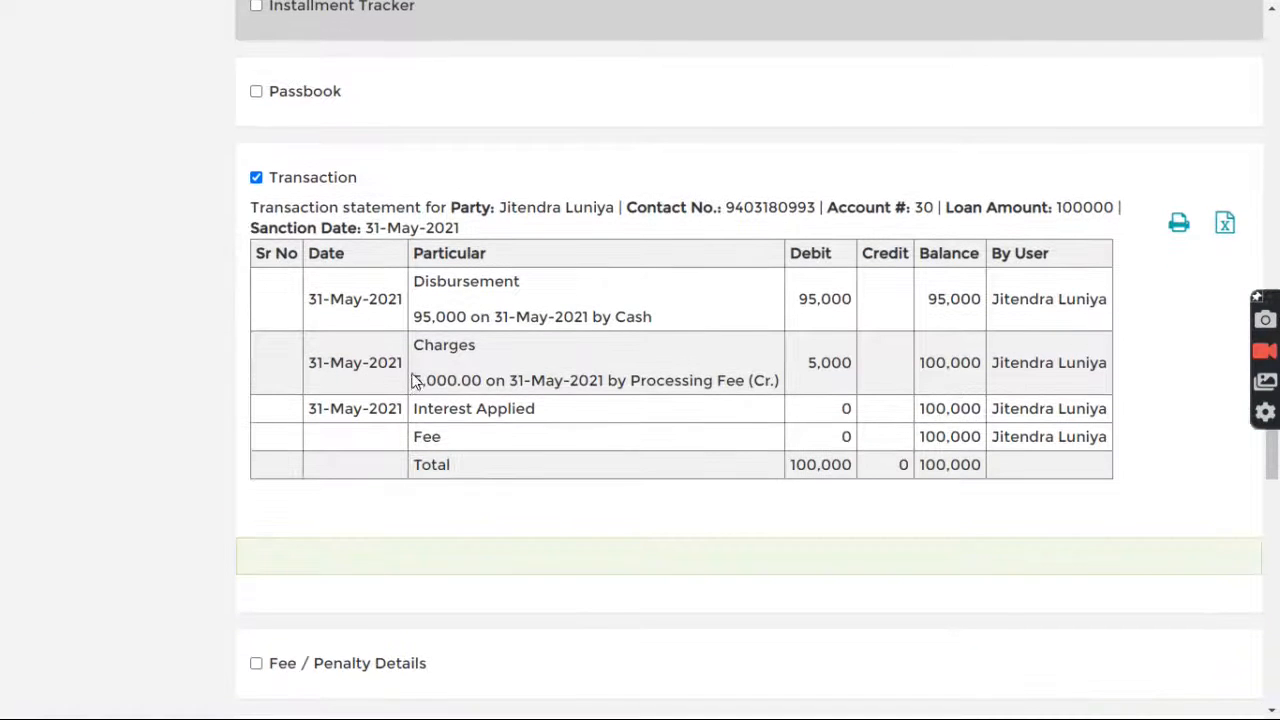
pyautogui.moveTo(434, 379); pyautogui.dragTo(751, 397)
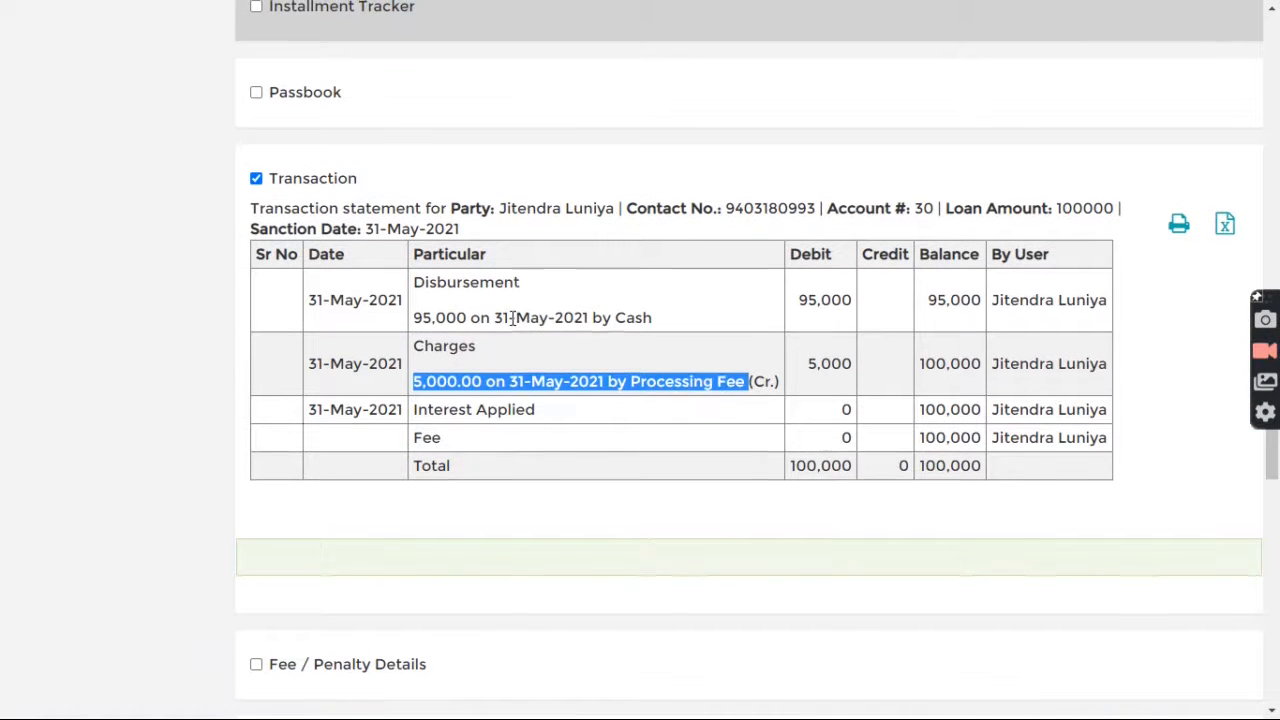
# - Open the Account Statement report and display it for the Interest Received (Cr.) ledger
pyautogui.scroll(8, 506, 317)
pyautogui.scroll(5, 512, 319)
pyautogui.scroll(-3, 517, 329)
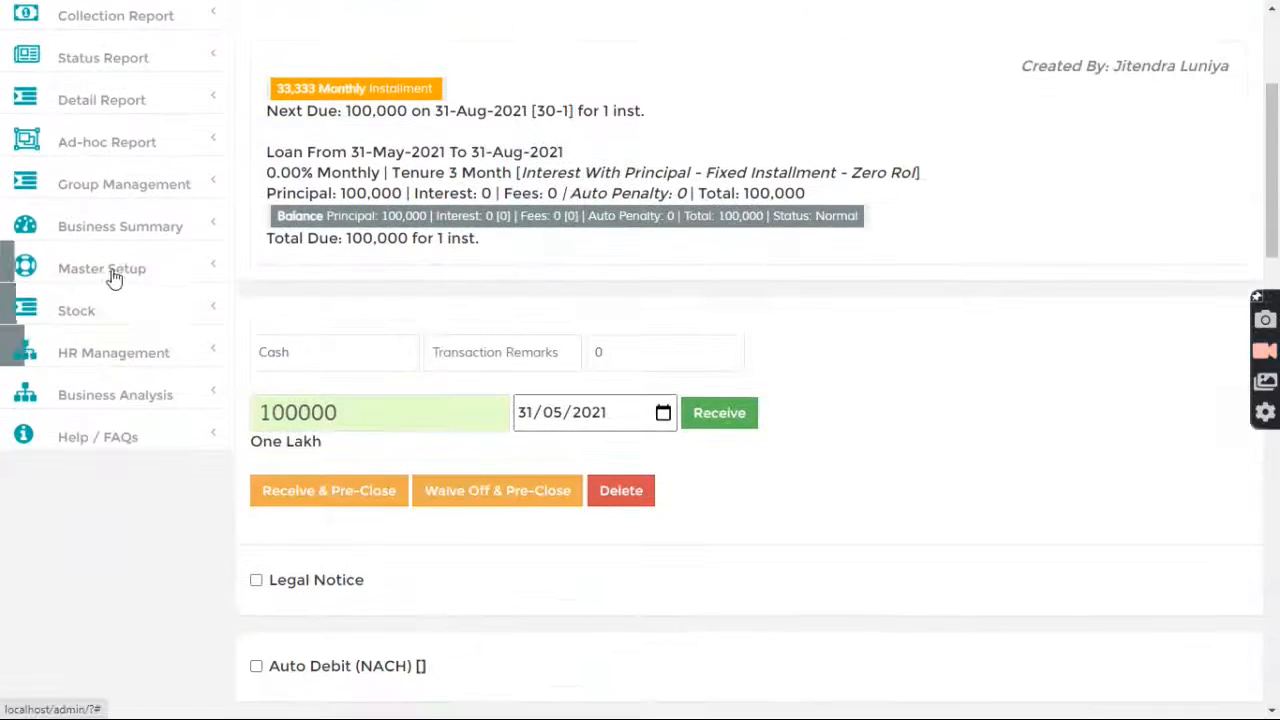
pyautogui.click(135, 238)
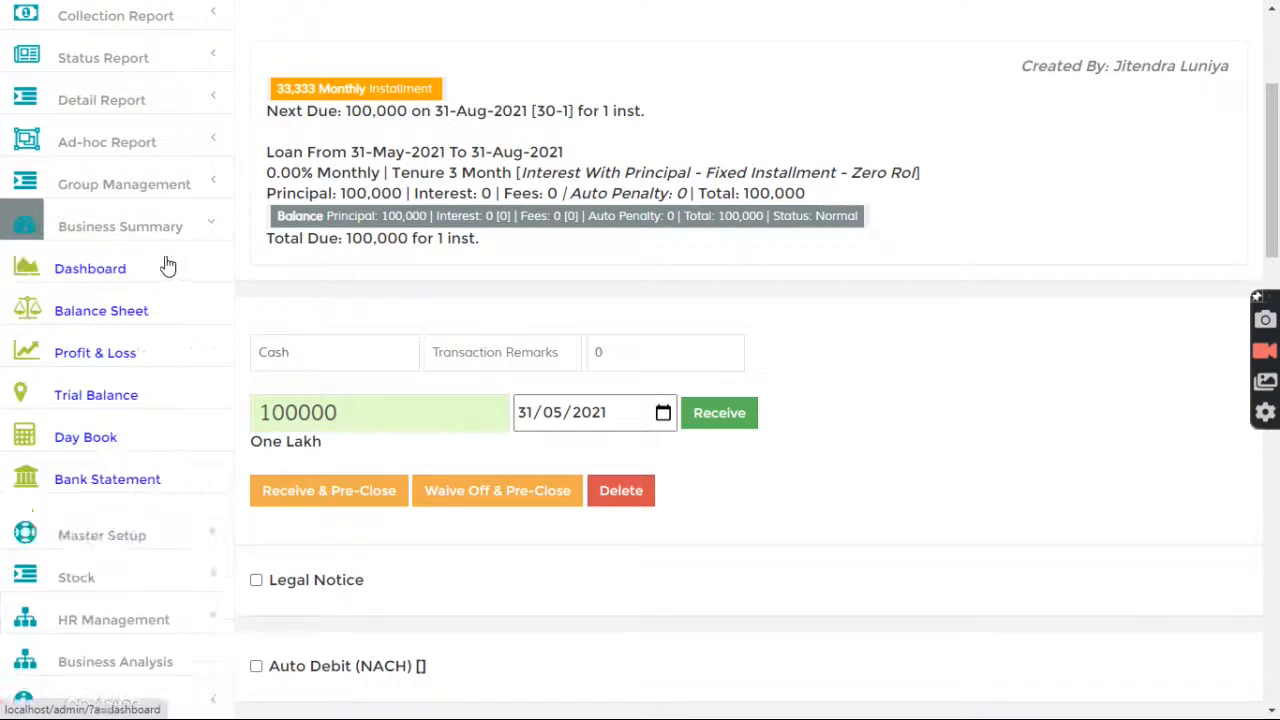
pyautogui.scroll(-3, 153, 300)
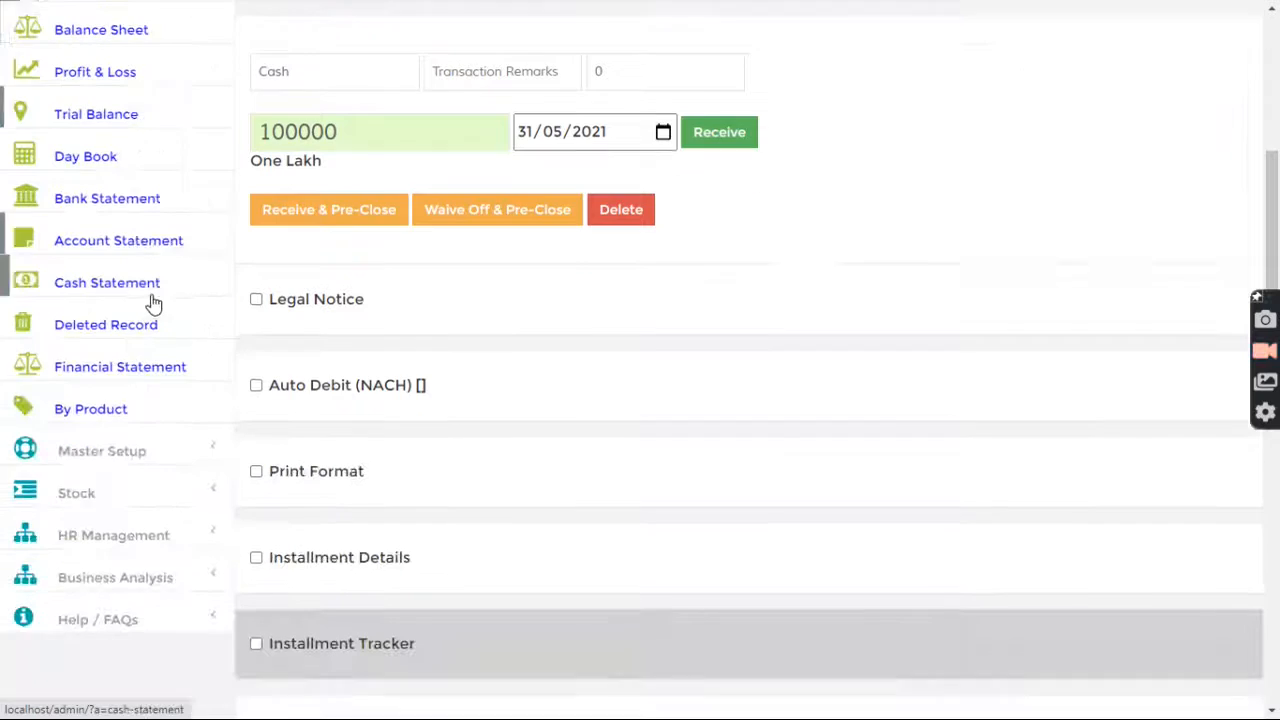
pyautogui.click(115, 242)
pyautogui.click(730, 122)
pyautogui.write('int')
pyautogui.press('Down')
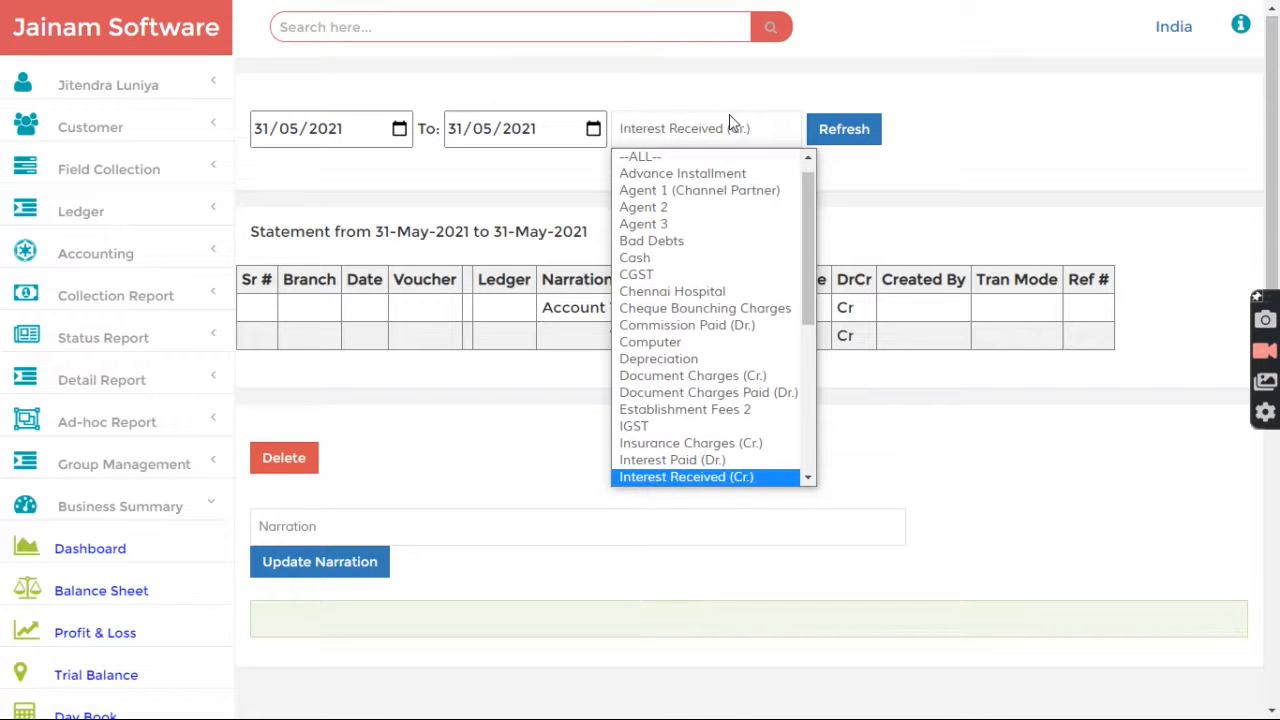
pyautogui.press('Return')
pyautogui.click(843, 130)
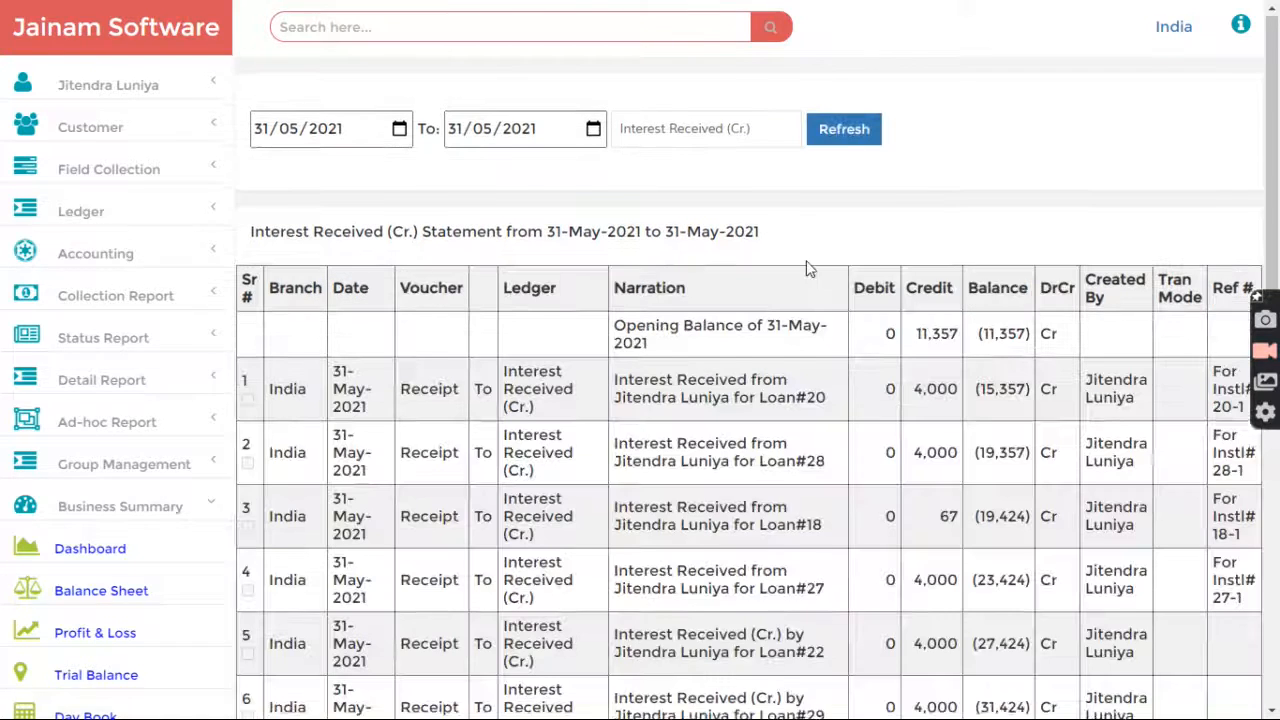
# - Examine the Interest Received (Cr.) entries, comparing the credit from the first zero-RoI loan with those of the other loans
pyautogui.scroll(-4, 815, 285)
pyautogui.moveTo(709, 241); pyautogui.dragTo(877, 251)
pyautogui.doubleClick(958, 232)
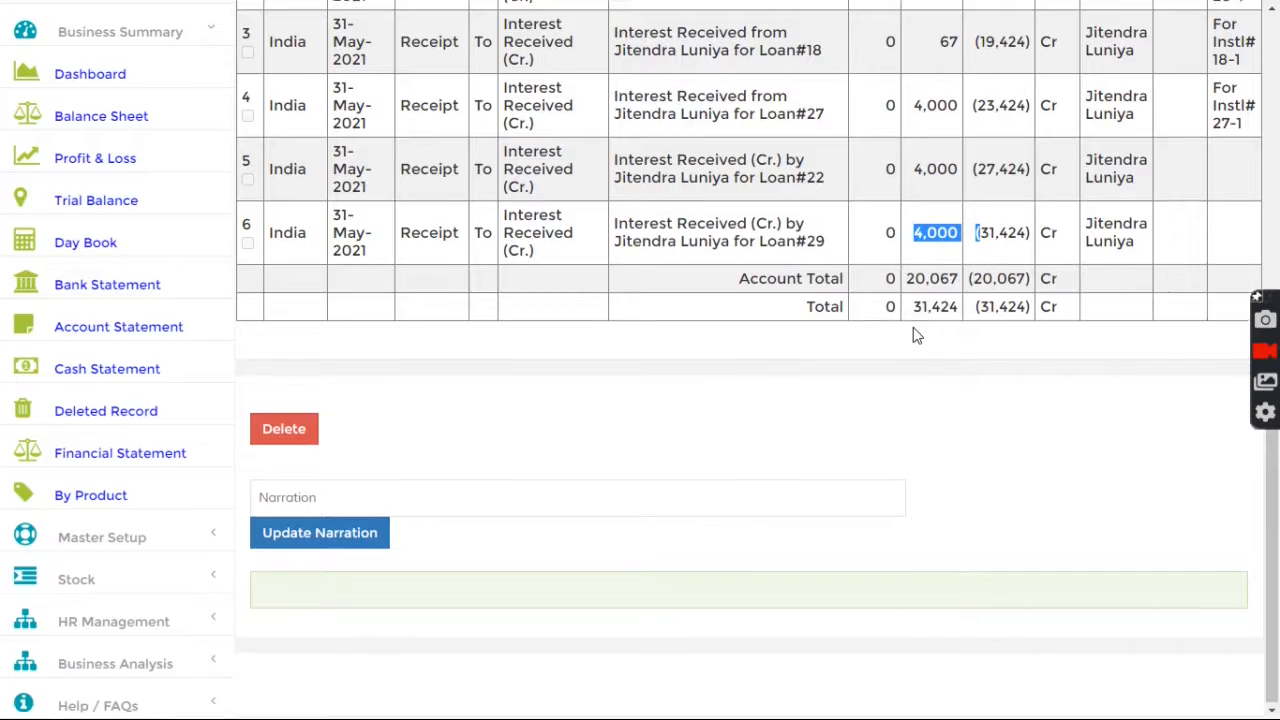
pyautogui.scroll(5, 917, 335)
pyautogui.scroll(-3, 914, 328)
pyautogui.scroll(1, 913, 327)
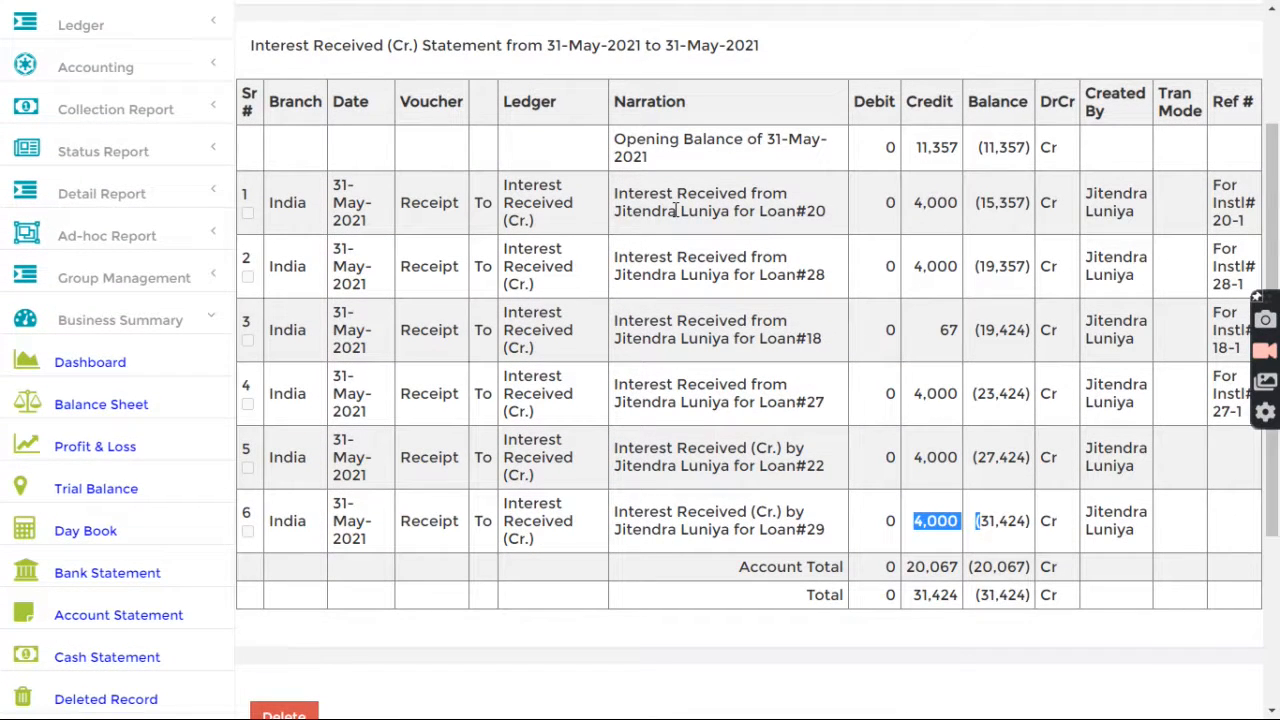
pyautogui.click(869, 391)
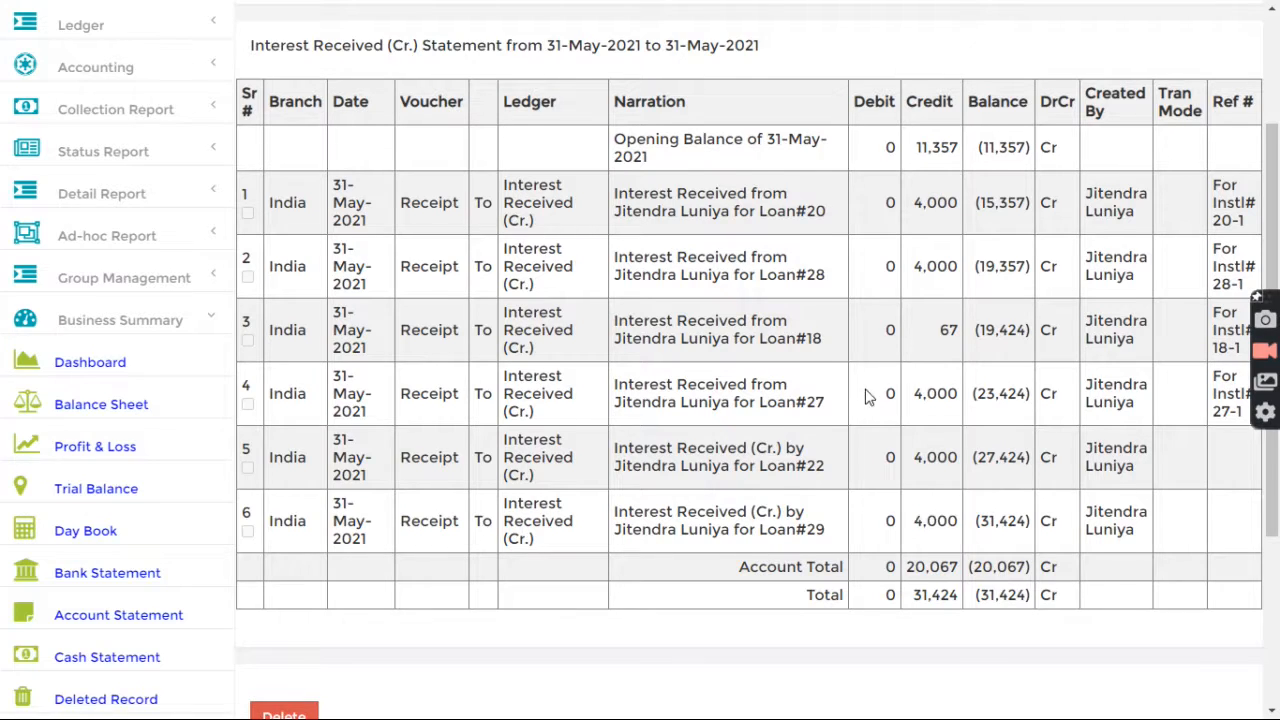
# - Display the account statement for the Processing Fee (Cr.) ledger instead
pyautogui.scroll(2, 868, 396)
pyautogui.click(727, 130)
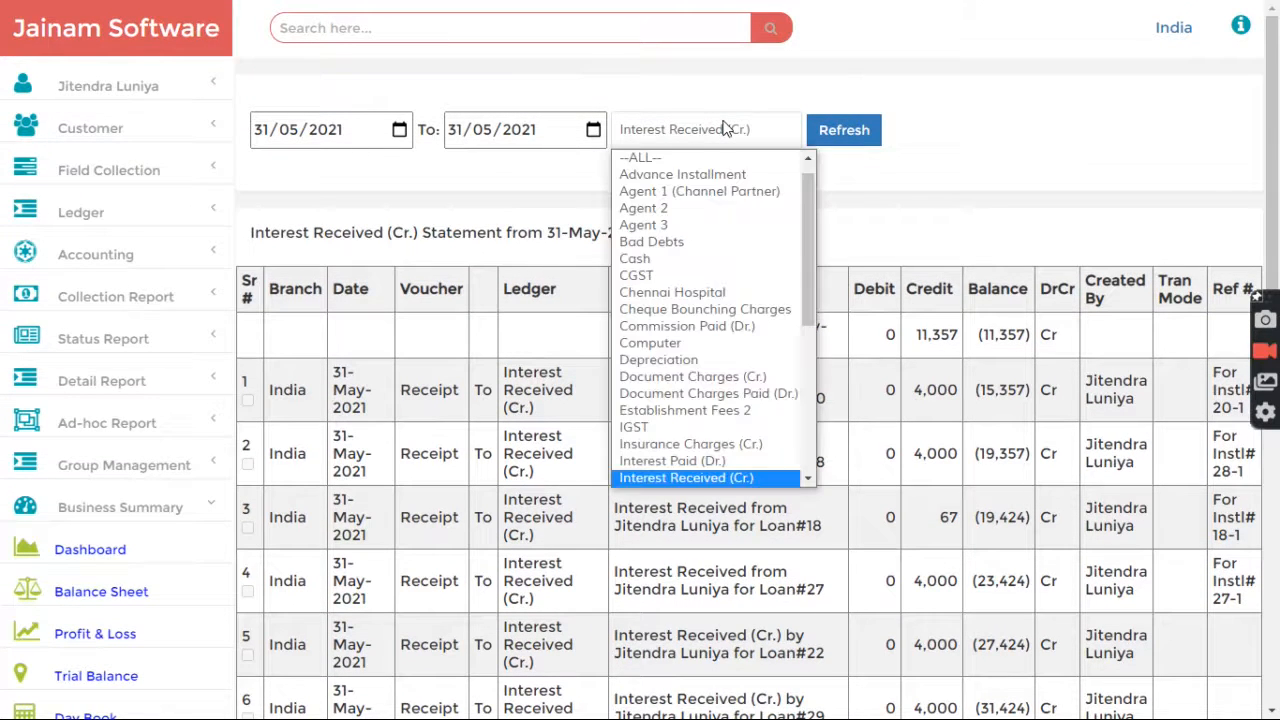
pyautogui.press('Down')
pyautogui.press('Down')
pyautogui.press('Down')
pyautogui.press('Down')
pyautogui.press('Down')
pyautogui.press('Down')
pyautogui.press('Down')
pyautogui.press('Return')
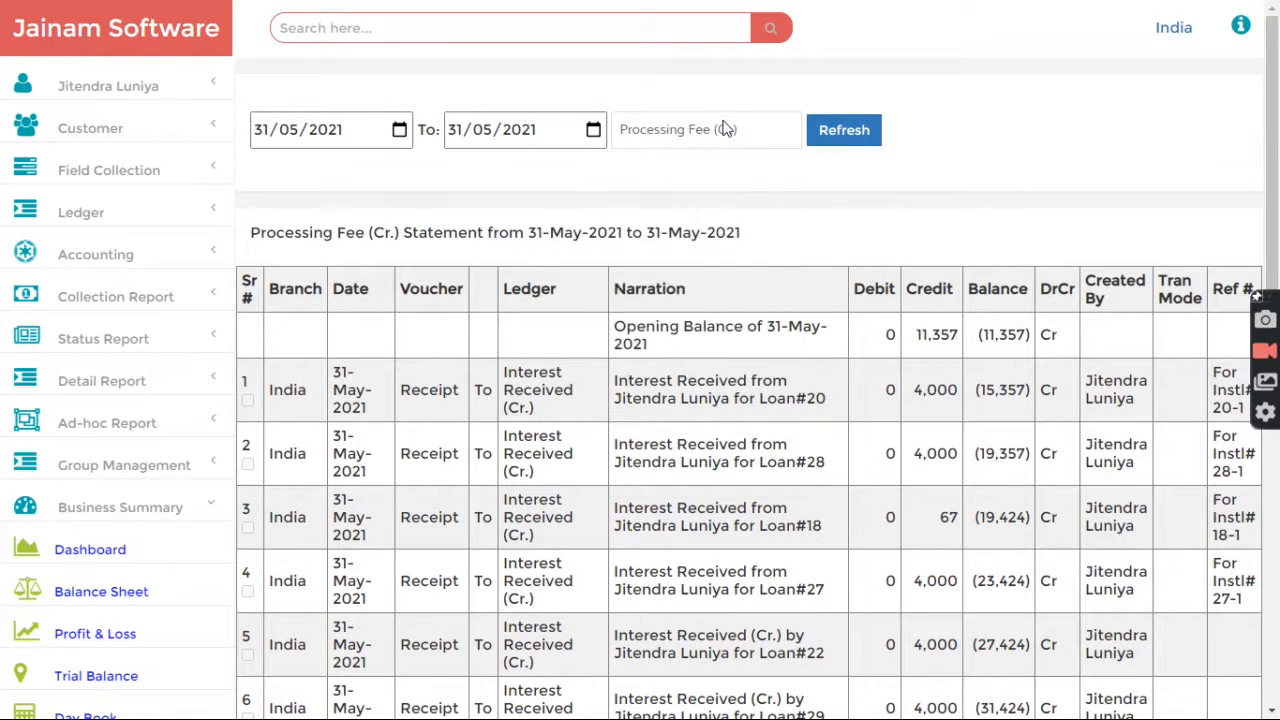
pyautogui.click(840, 136)
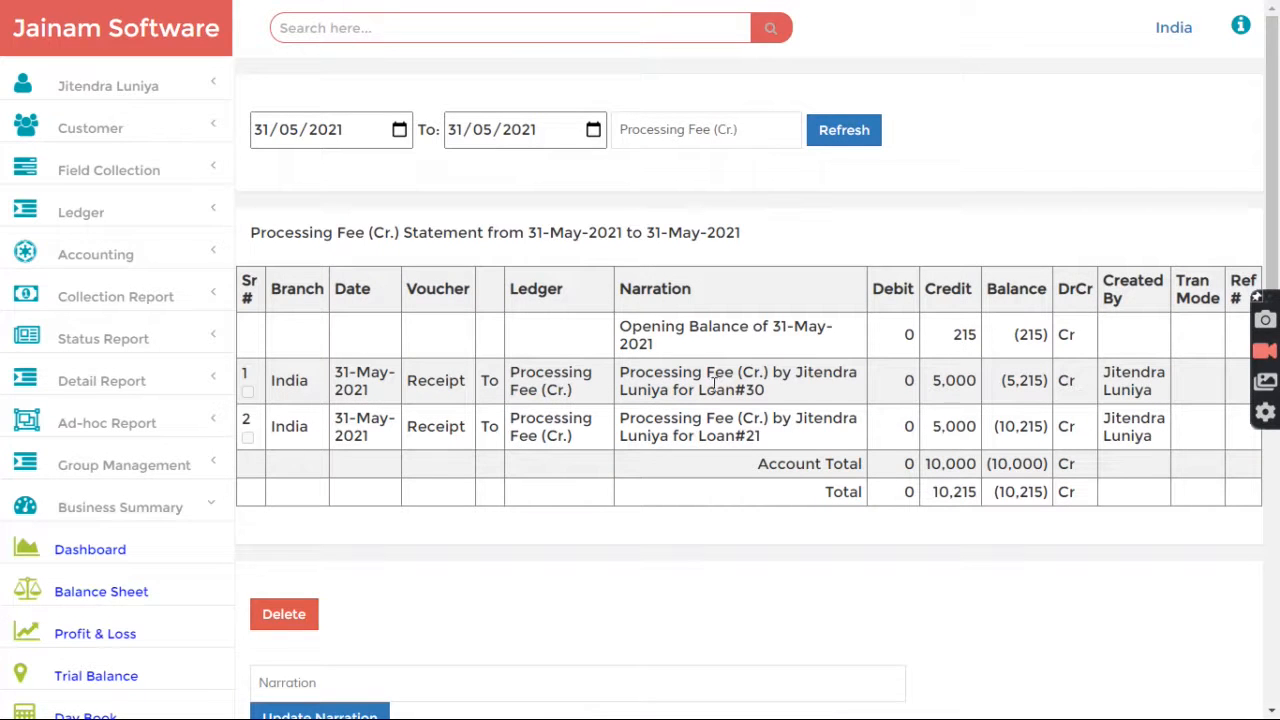
# - Check the second zero-RoI loan's credit in the Processing Fee (Cr.) statement, and return to the home page
pyautogui.moveTo(678, 390); pyautogui.dragTo(768, 390)
pyautogui.moveTo(932, 381); pyautogui.dragTo(978, 383)
pyautogui.click(856, 210)
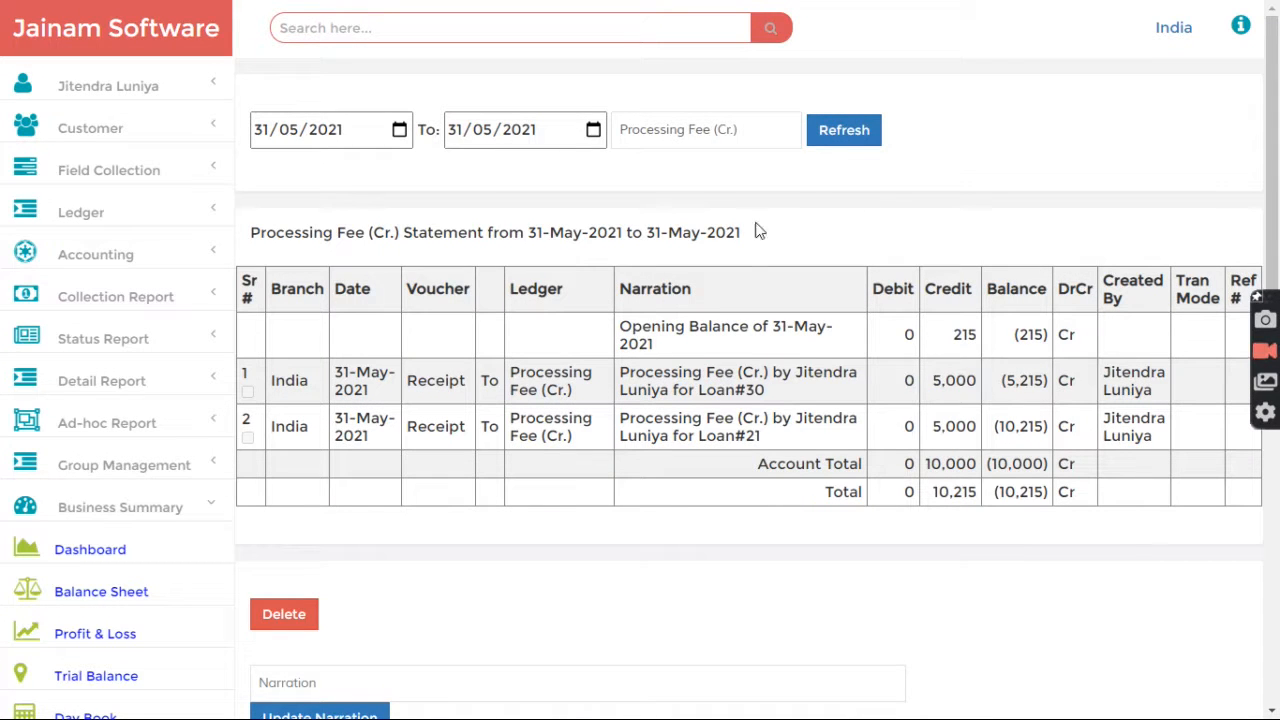
pyautogui.click(108, 30)
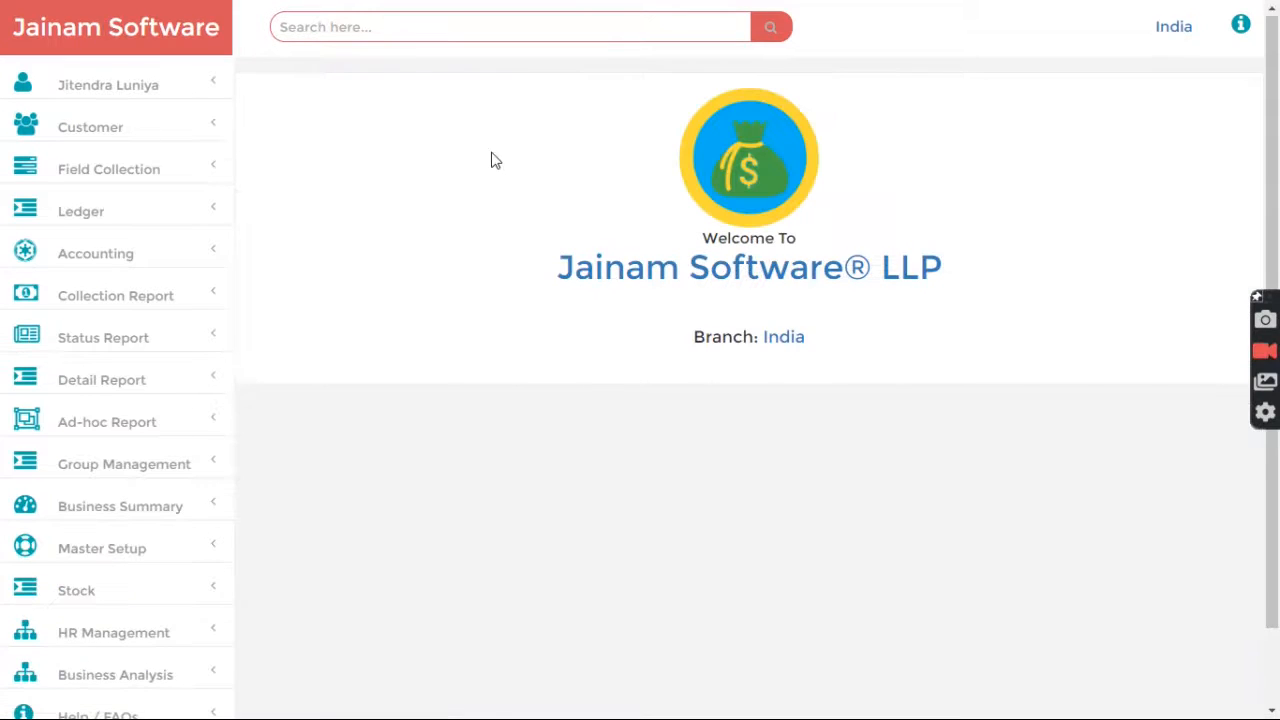